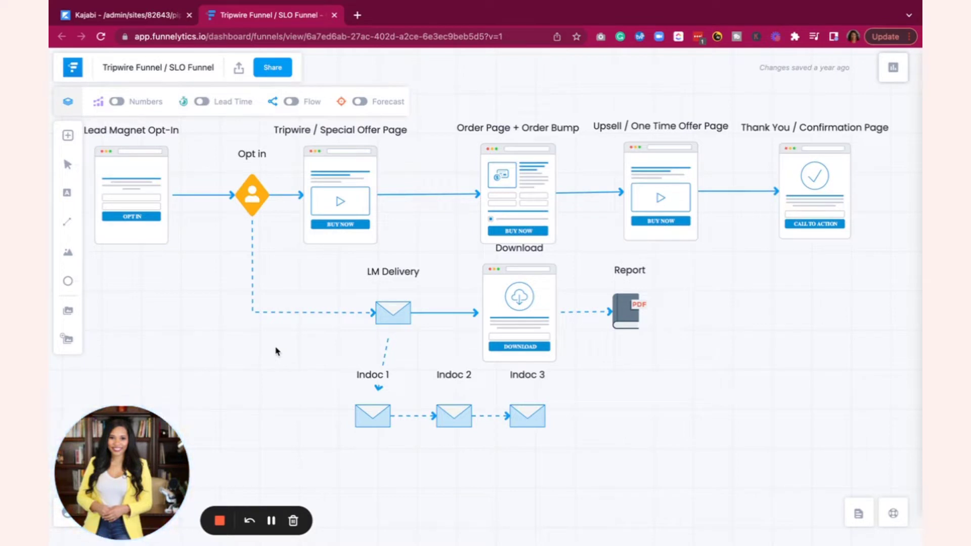
scroll(275, 351, up, 3)
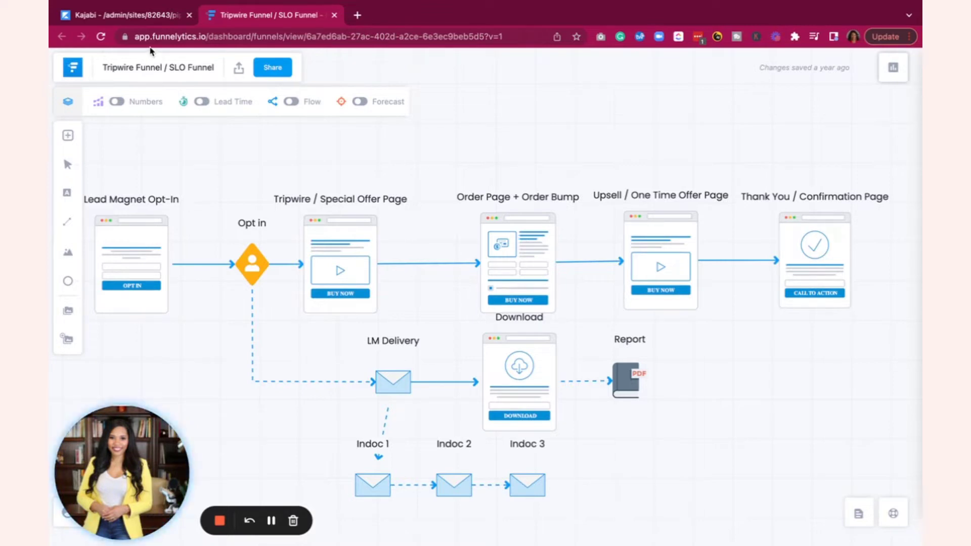
click(139, 20)
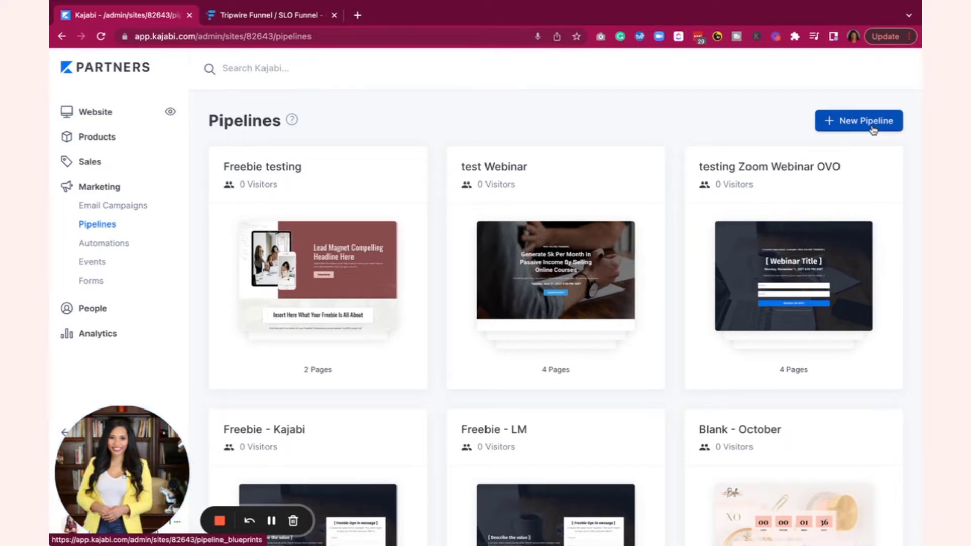
click(271, 17)
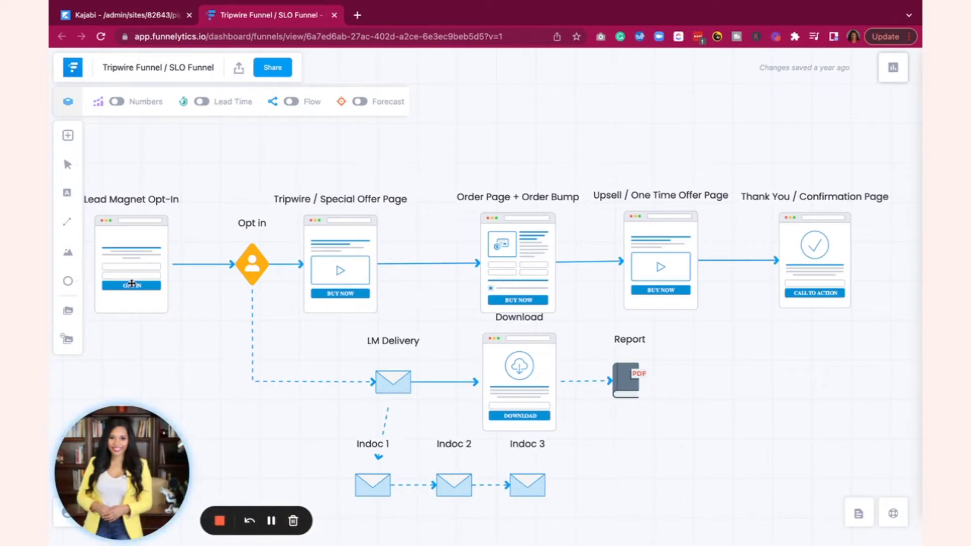
- Add a Thank You page to the funnel map, connected from the Tripwire / Special Offer Page
scroll(126, 173, down, 1)
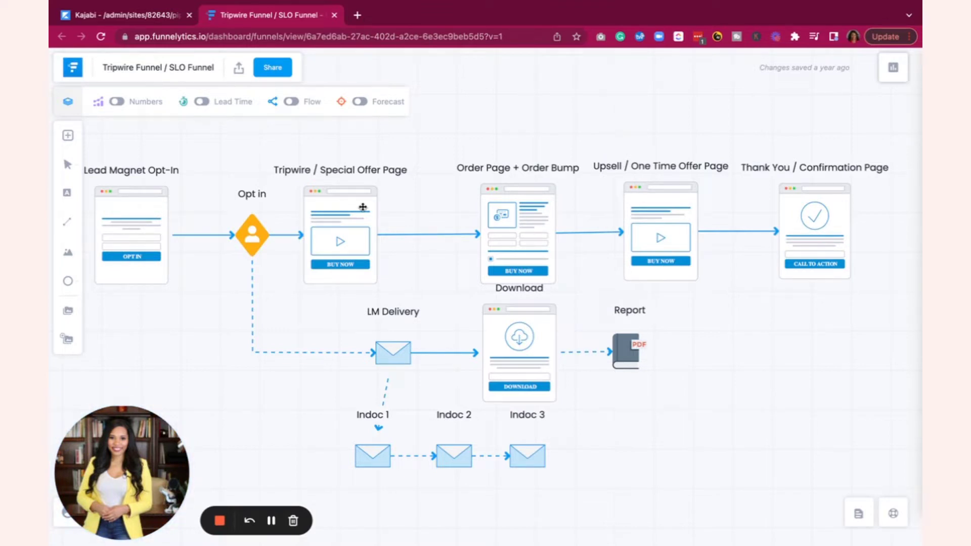
scroll(354, 181, down, 1)
click(349, 184)
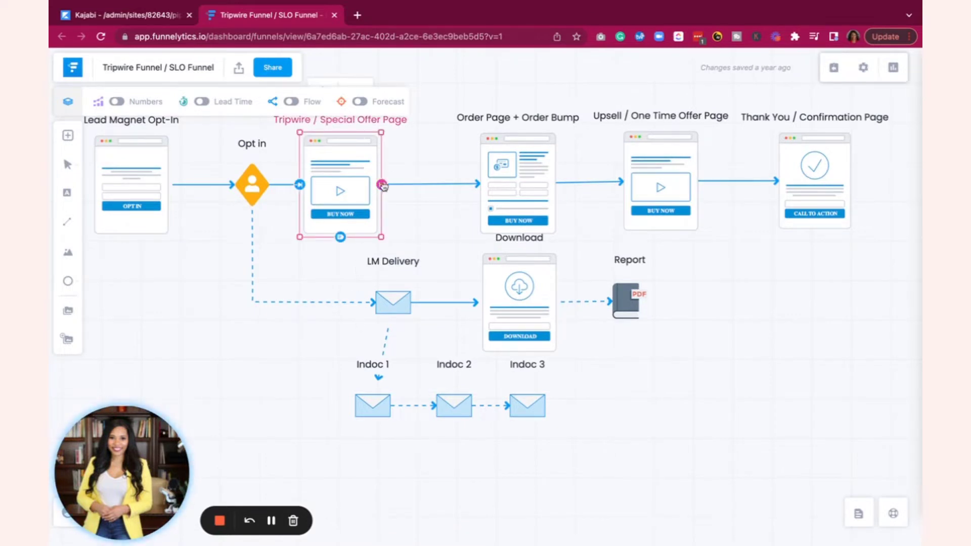
drag(382, 184, 407, 223)
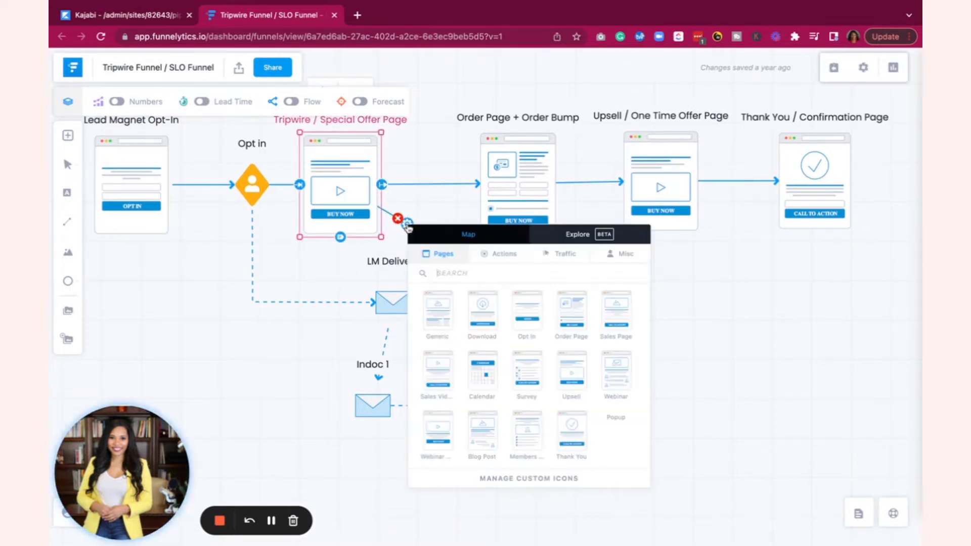
click(447, 273)
text(thank)
click(430, 309)
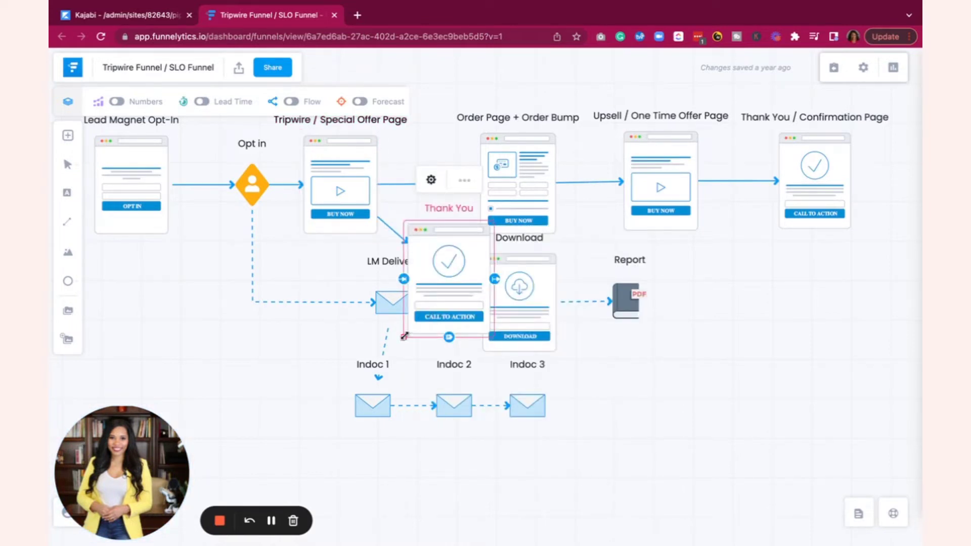
- Shrink the new Thank You page and place it just below the arrow between the Tripwire and Order pages
drag(403, 337, 425, 309)
drag(438, 254, 417, 232)
click(467, 201)
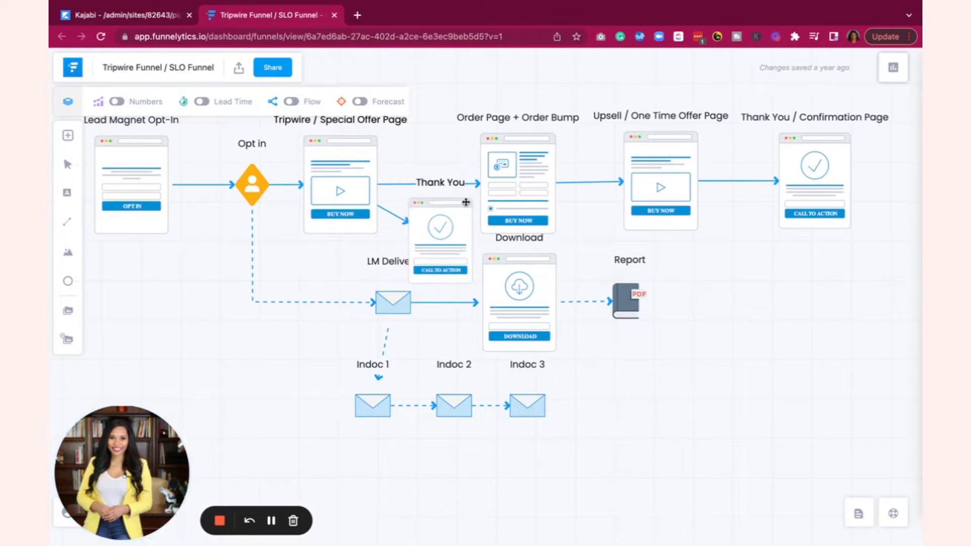
click(427, 230)
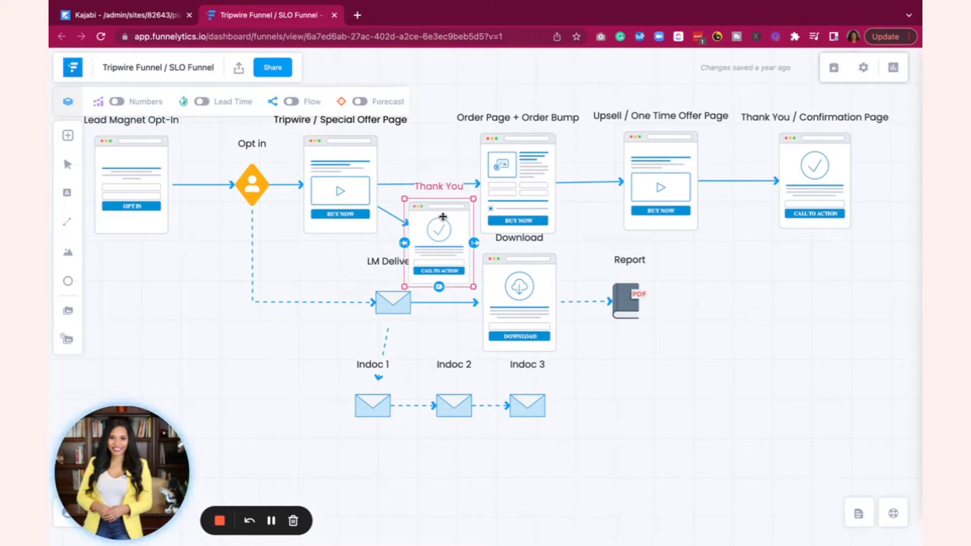
click(390, 314)
shift+click(527, 301)
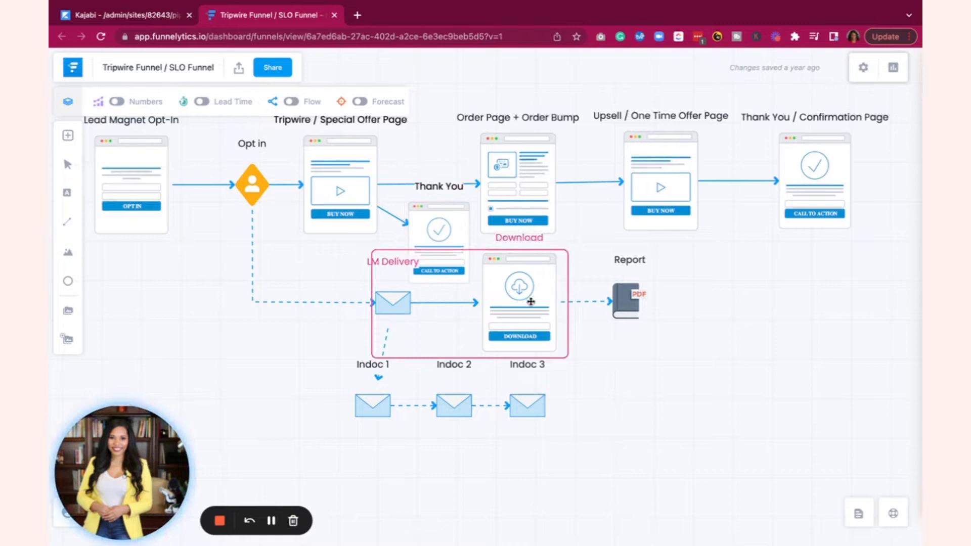
shift+click(627, 302)
shift+click(371, 409)
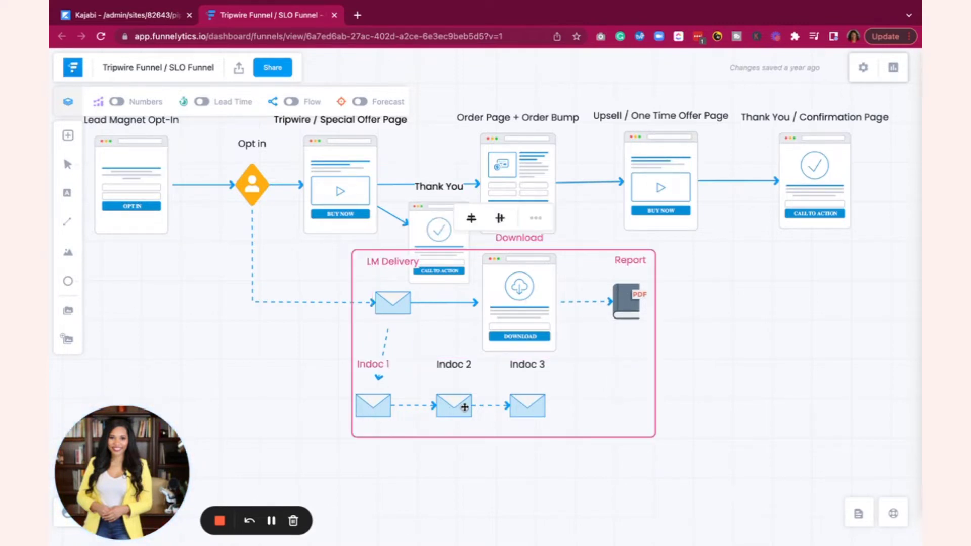
- Move the Indoc 1, Indoc 2 and Indoc 3 emails lower on the canvas, keeping them in one row
drag(463, 407, 464, 493)
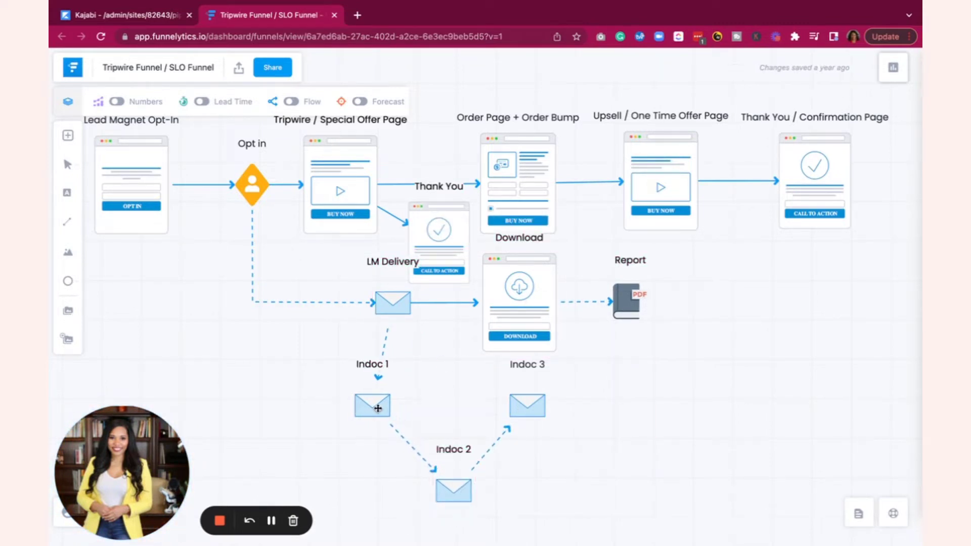
drag(376, 404, 375, 490)
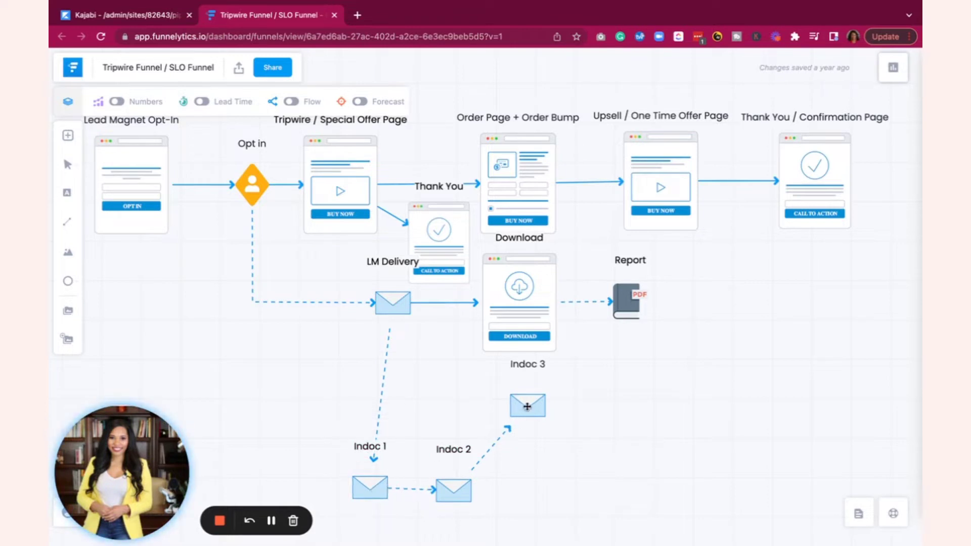
drag(527, 405, 545, 491)
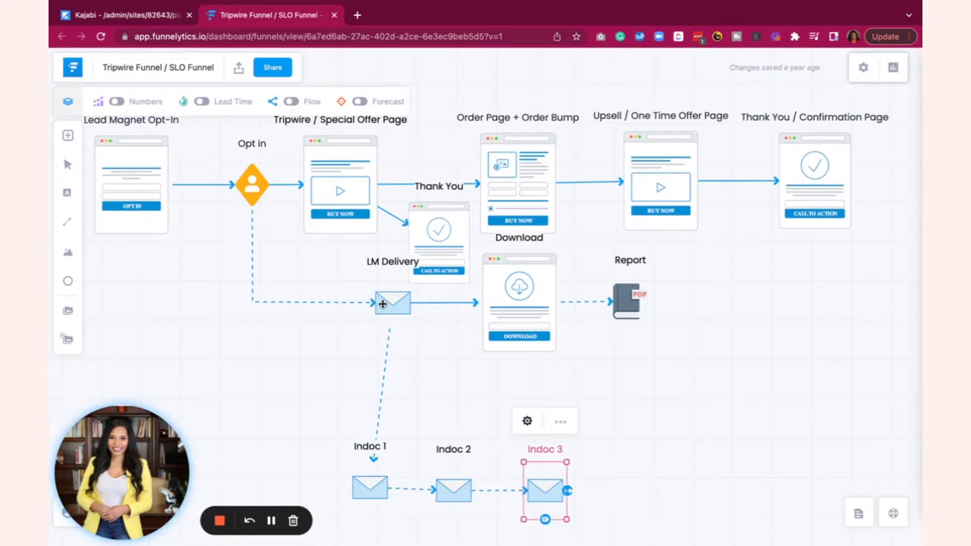
- Lower LM Delivery, Download and Report into a row above the Indoc emails, and shift the Thank You page clear of its neighbours
drag(386, 304, 358, 364)
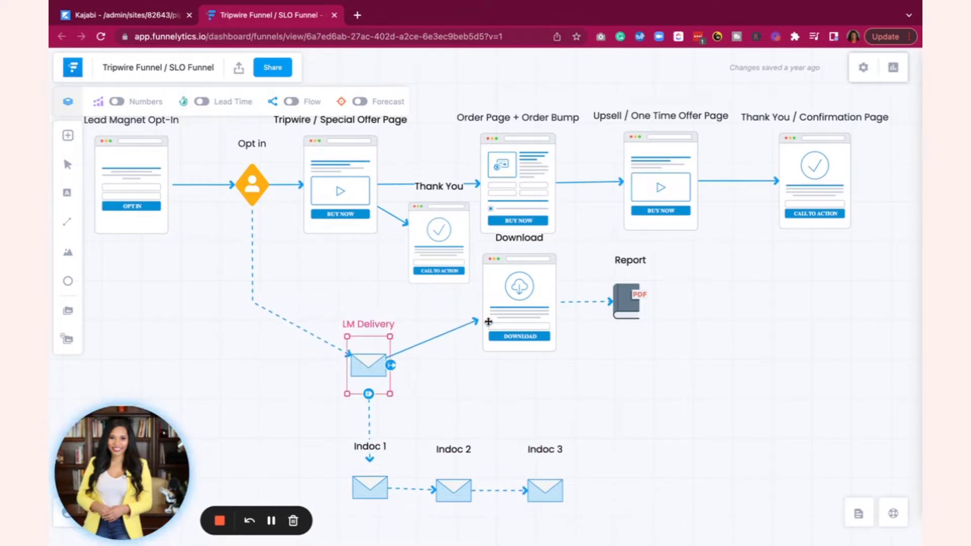
drag(514, 297, 474, 363)
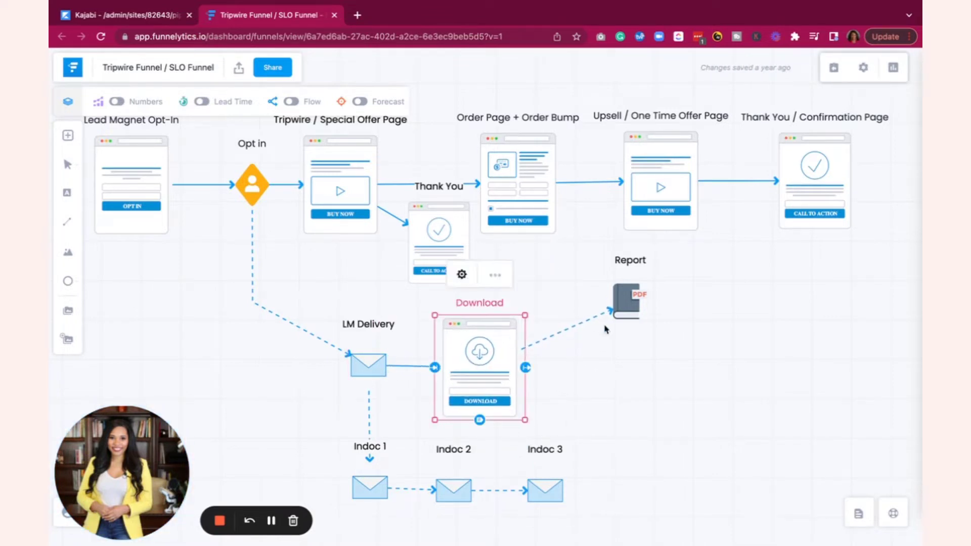
drag(621, 304, 627, 364)
drag(433, 236, 417, 252)
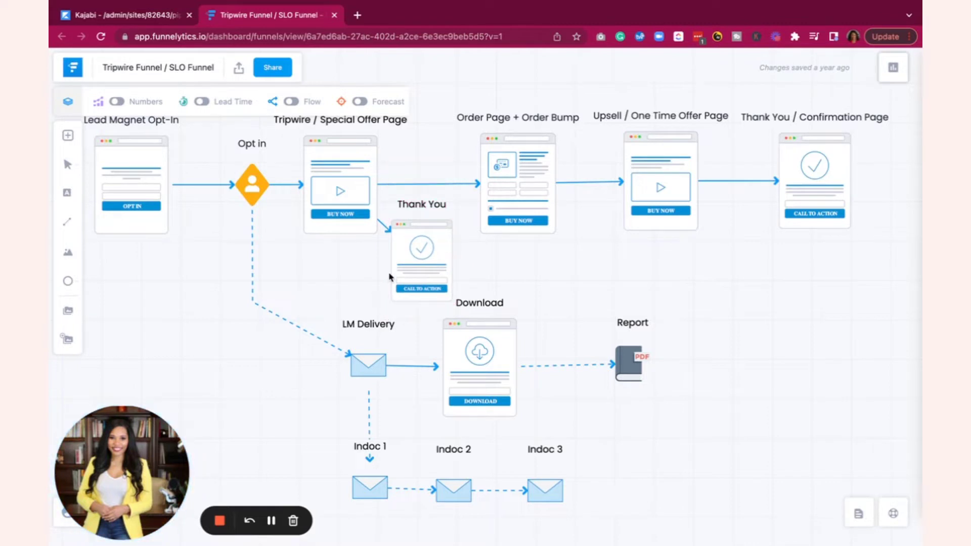
click(566, 302)
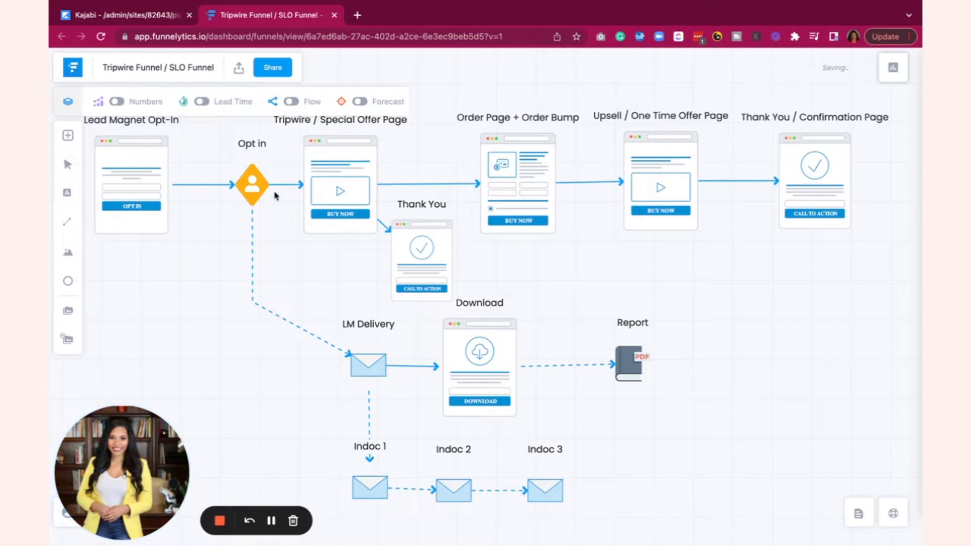
- Switch to Kajabi and start a new pipeline from the Blank blueprint
scroll(358, 192, up, 2)
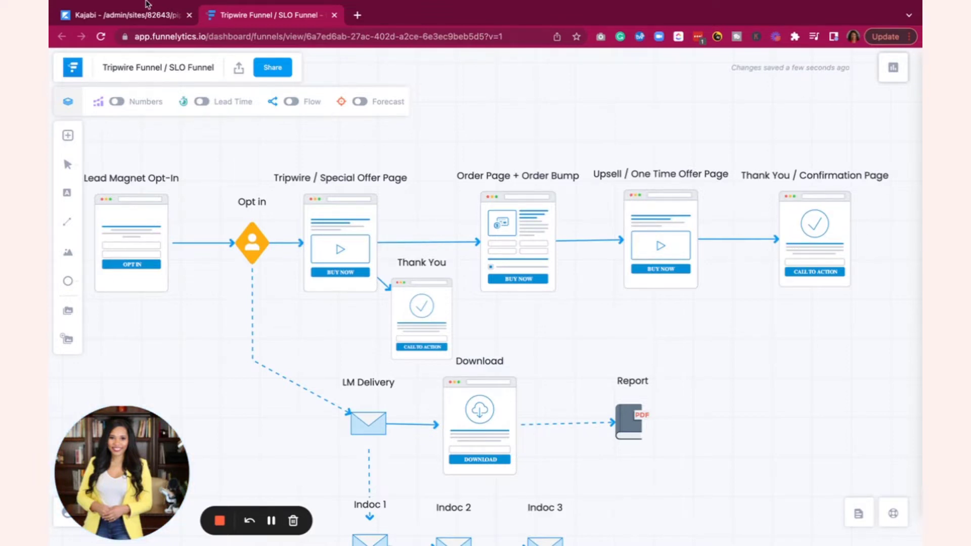
click(140, 48)
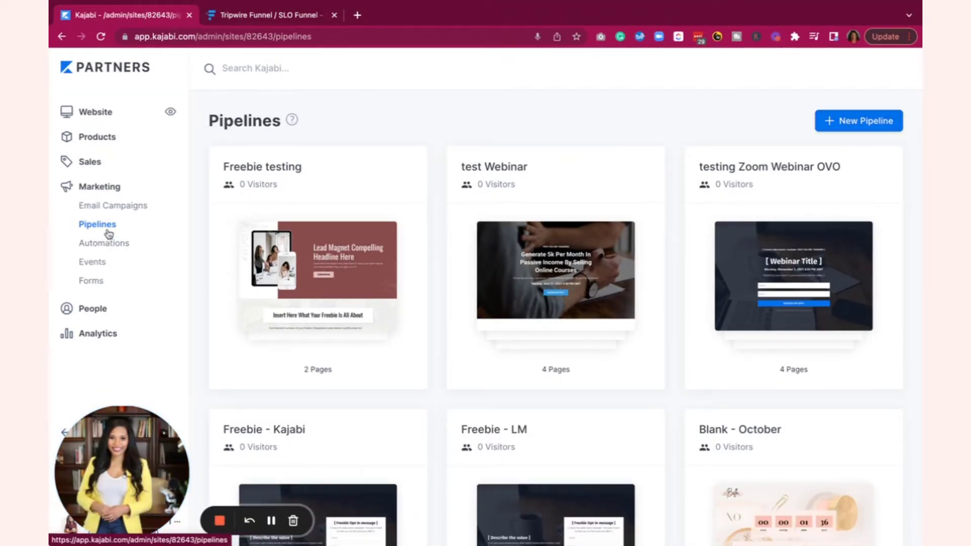
click(878, 126)
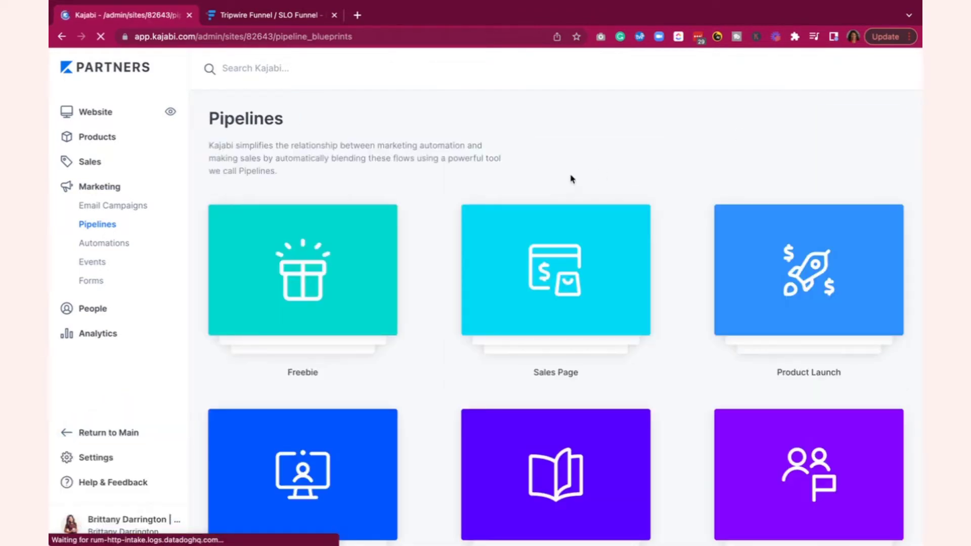
scroll(571, 179, down, 2)
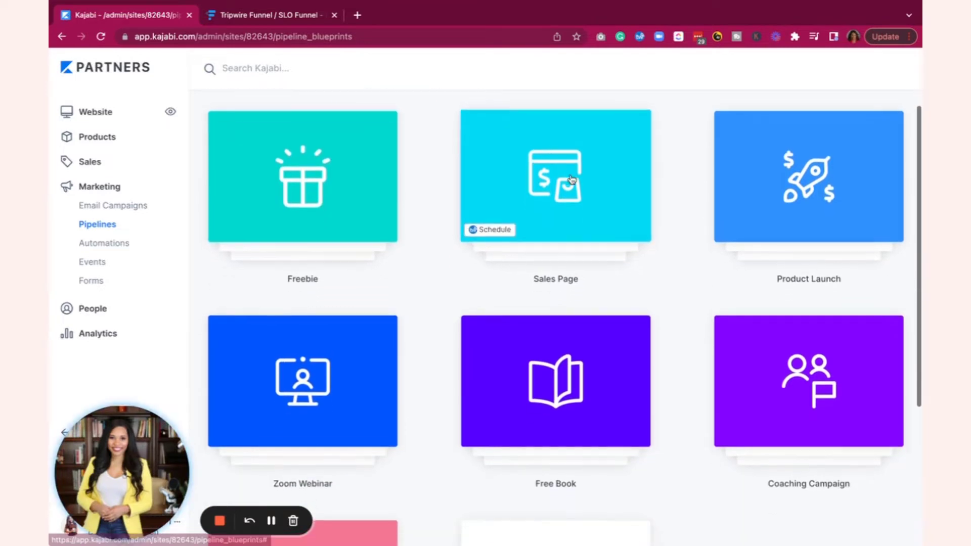
scroll(572, 179, down, 3)
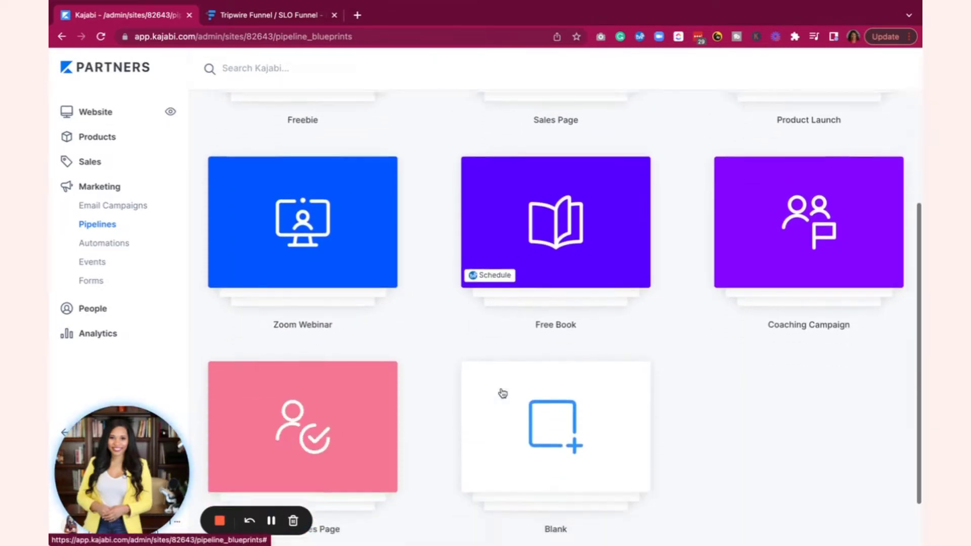
scroll(502, 394, down, 1)
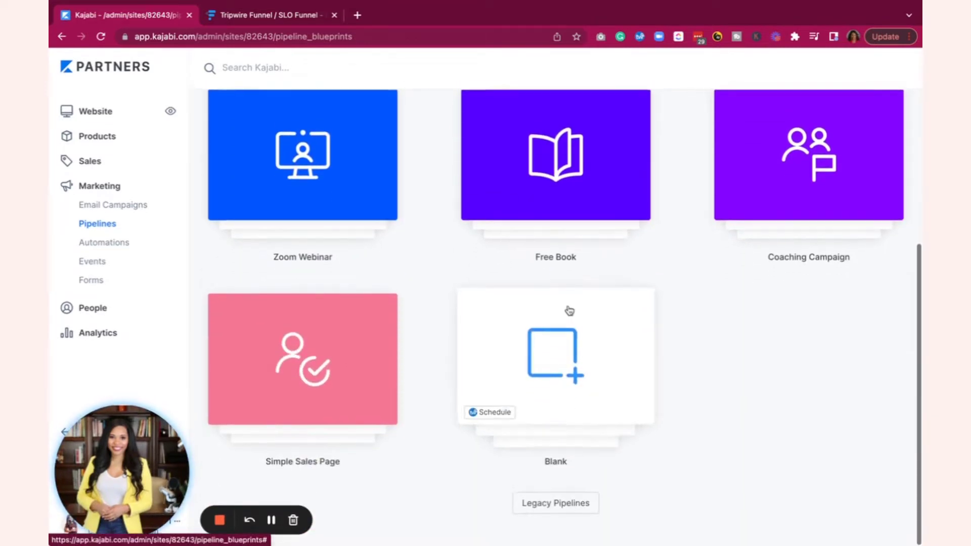
click(554, 343)
scroll(499, 403, down, 3)
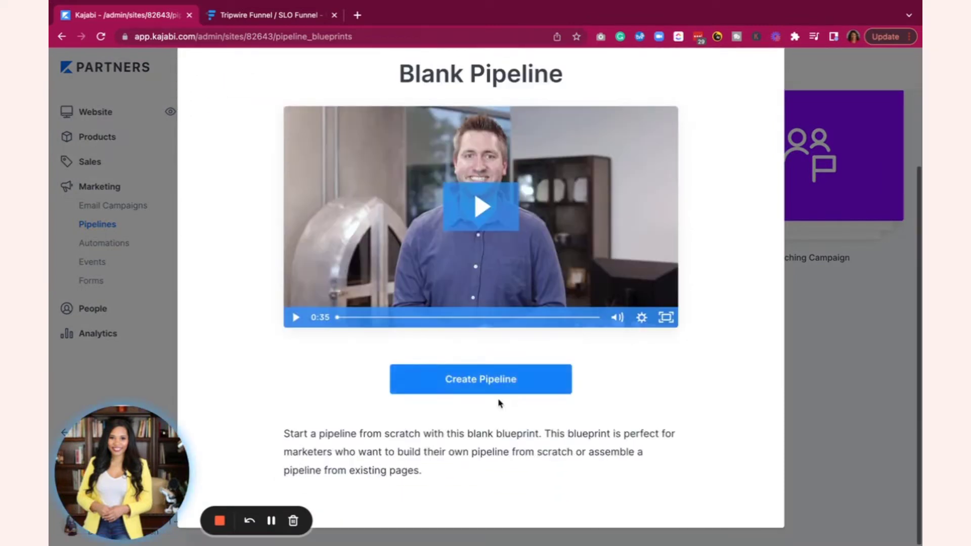
scroll(501, 399, up, 3)
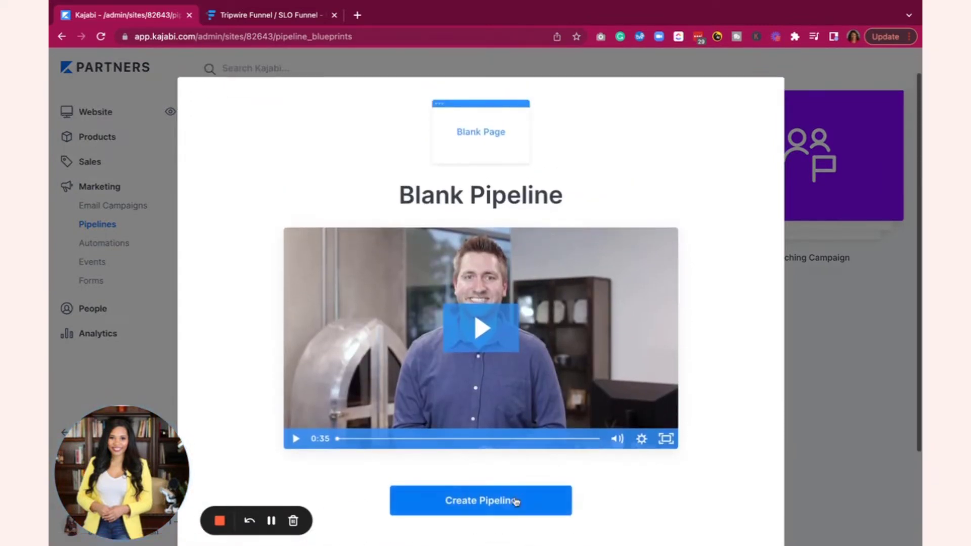
click(505, 505)
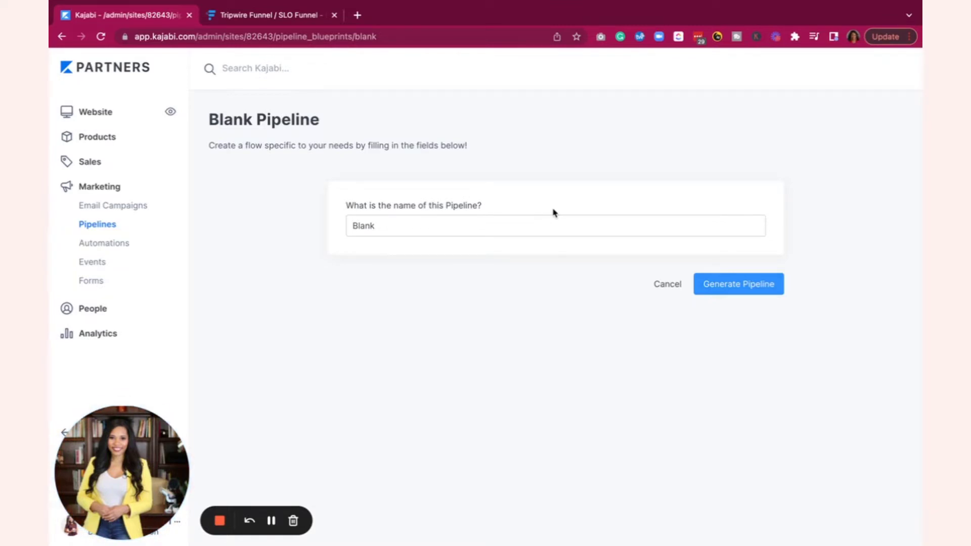
- Name the pipeline "Tripwire / SLO Funnel" and generate it
click(376, 226)
drag(376, 225, 332, 229)
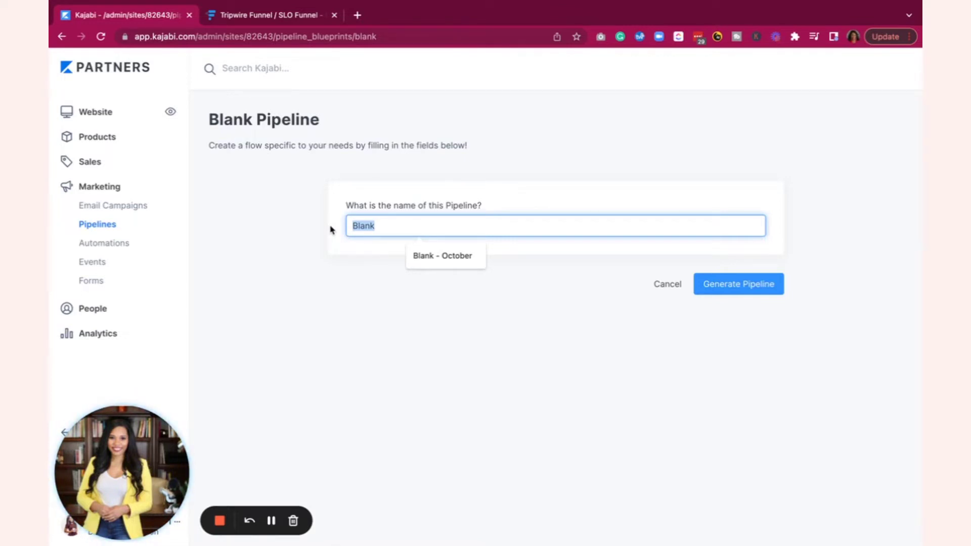
key(BackSpace)
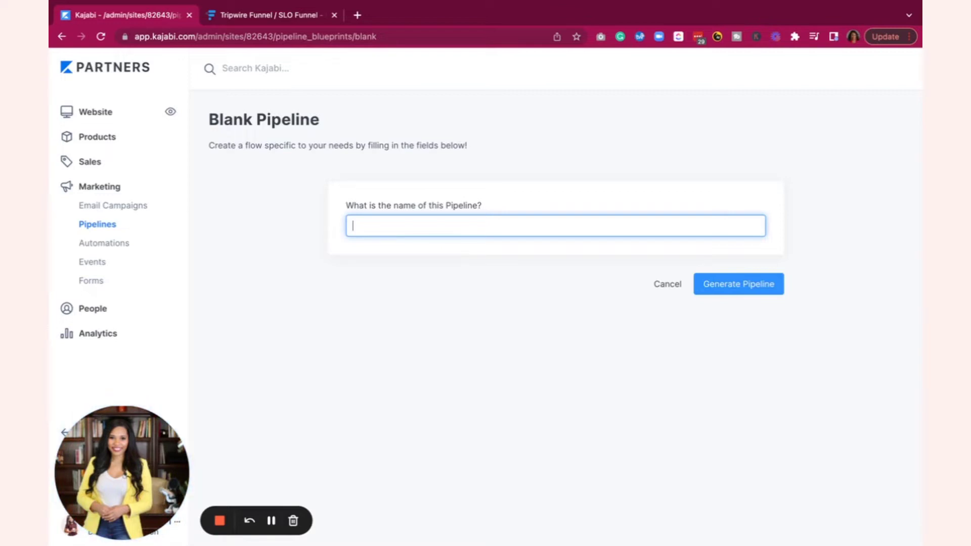
text(Tripwire / SLO Funnel)
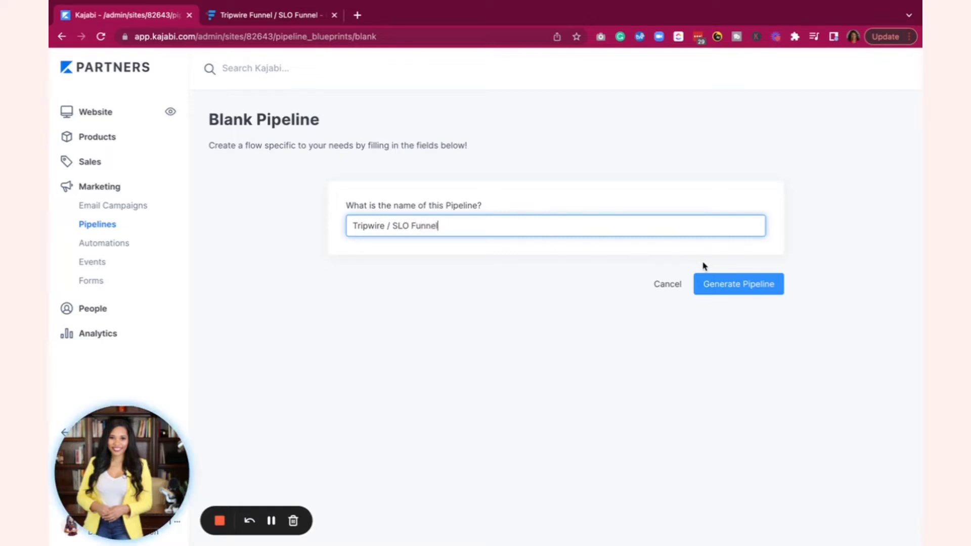
click(733, 288)
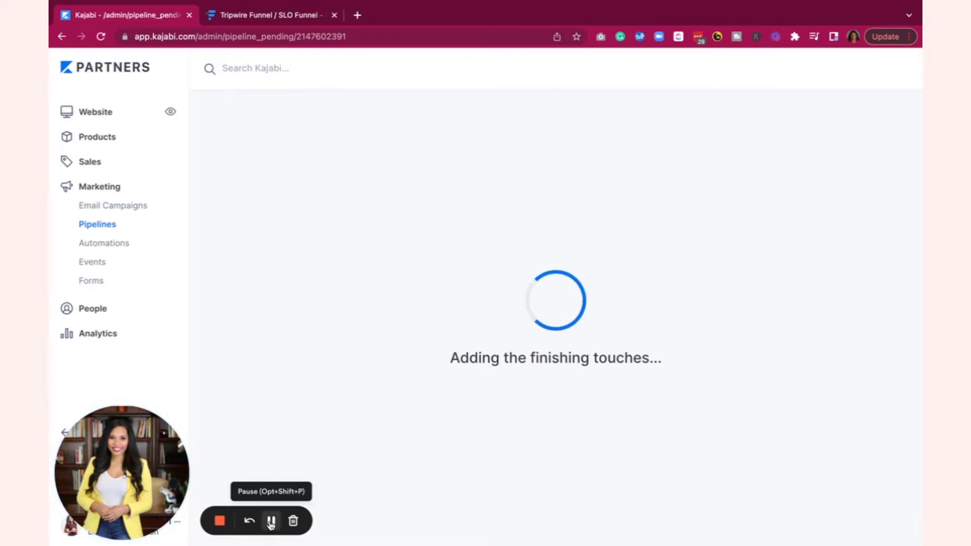
click(271, 520)
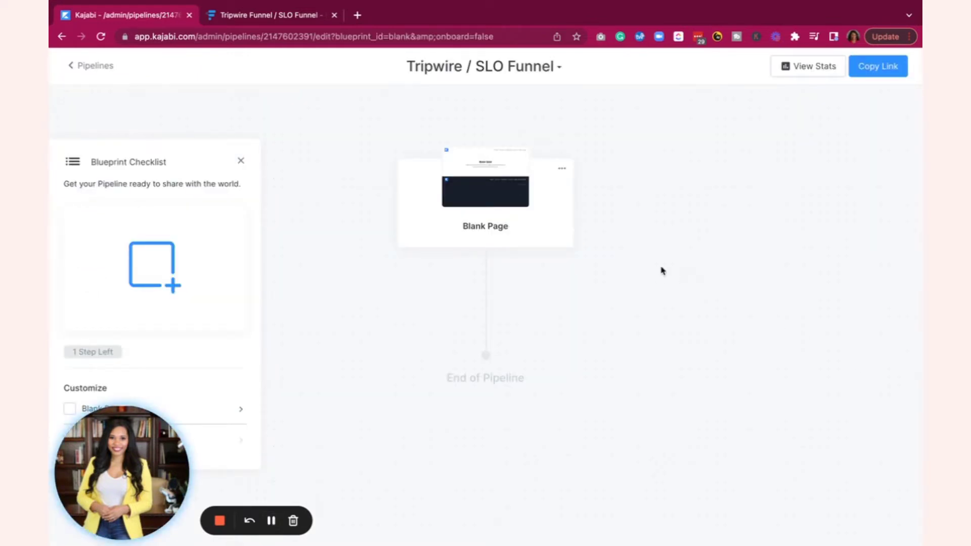
- Remove the default Blank Page from the pipeline
click(561, 175)
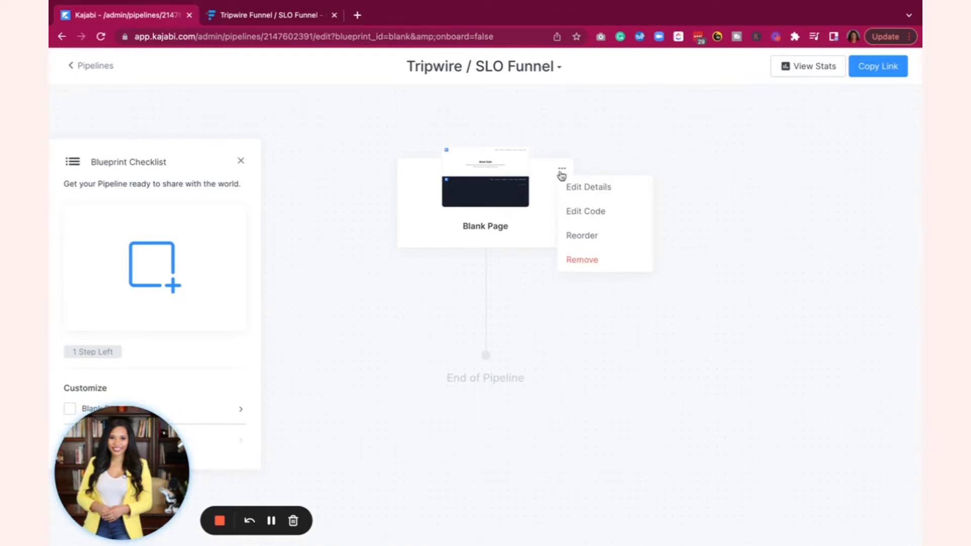
click(581, 260)
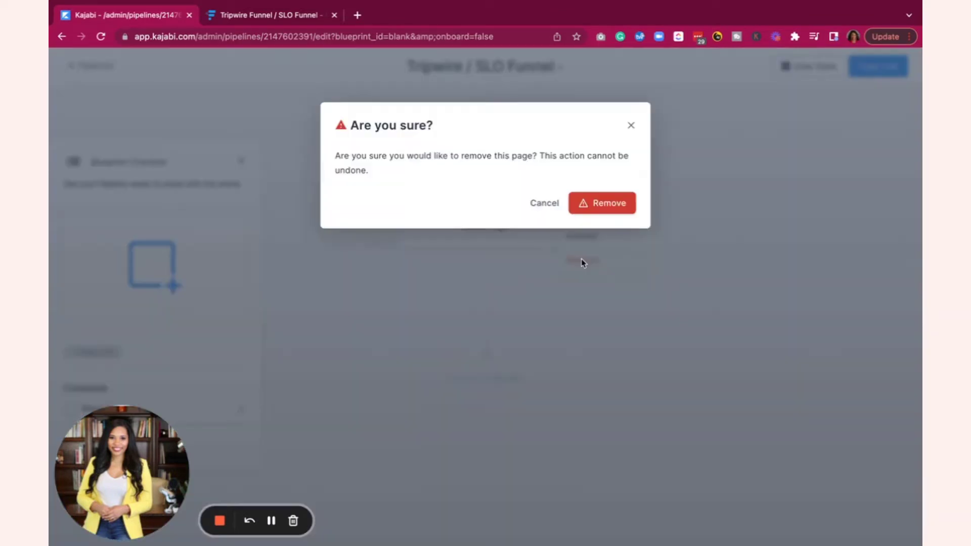
click(606, 213)
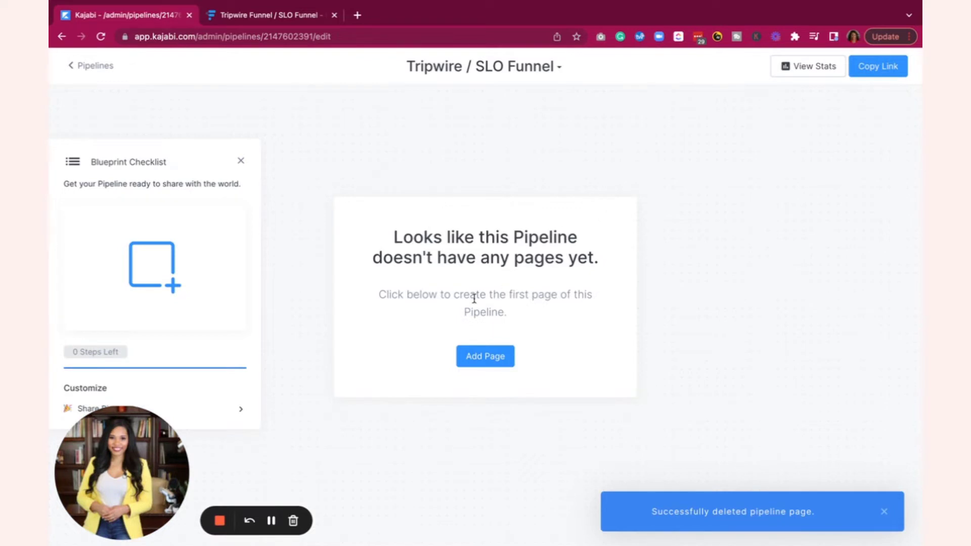
- Start adding the pipeline's first page and browse the opt-in styles offered for a new landing page
click(482, 361)
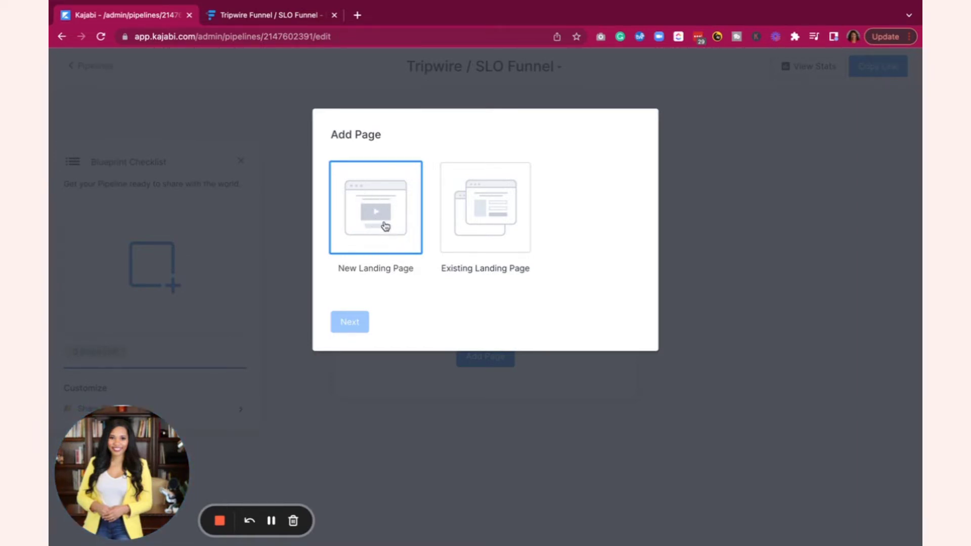
click(376, 215)
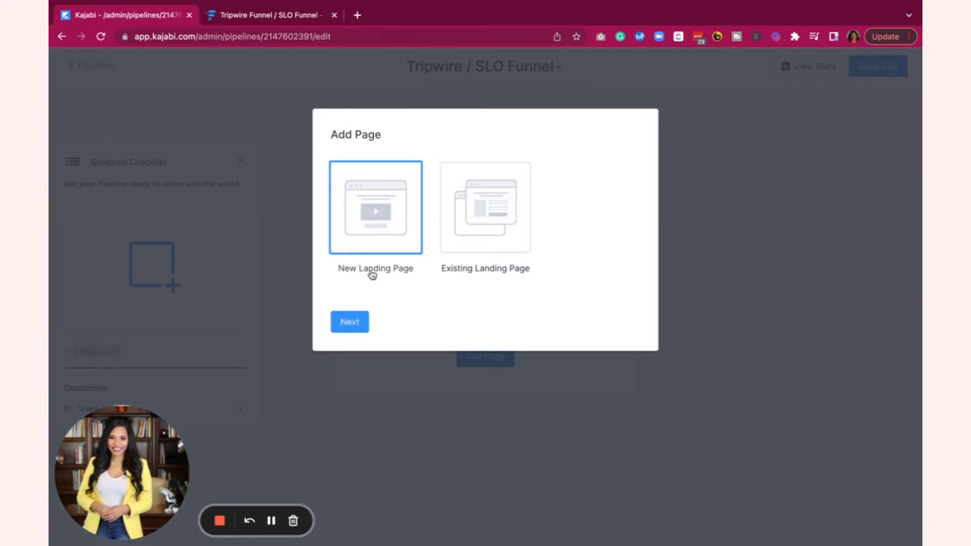
click(350, 322)
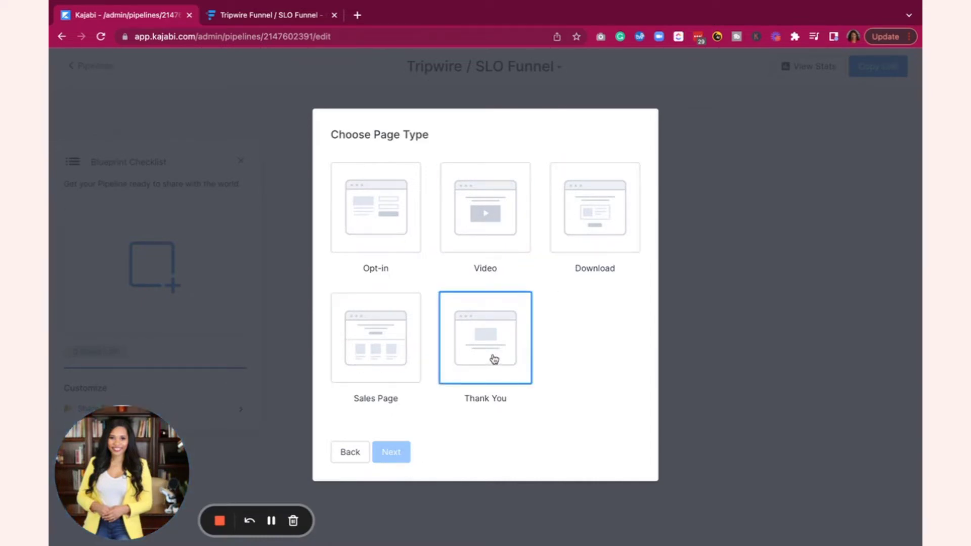
click(396, 206)
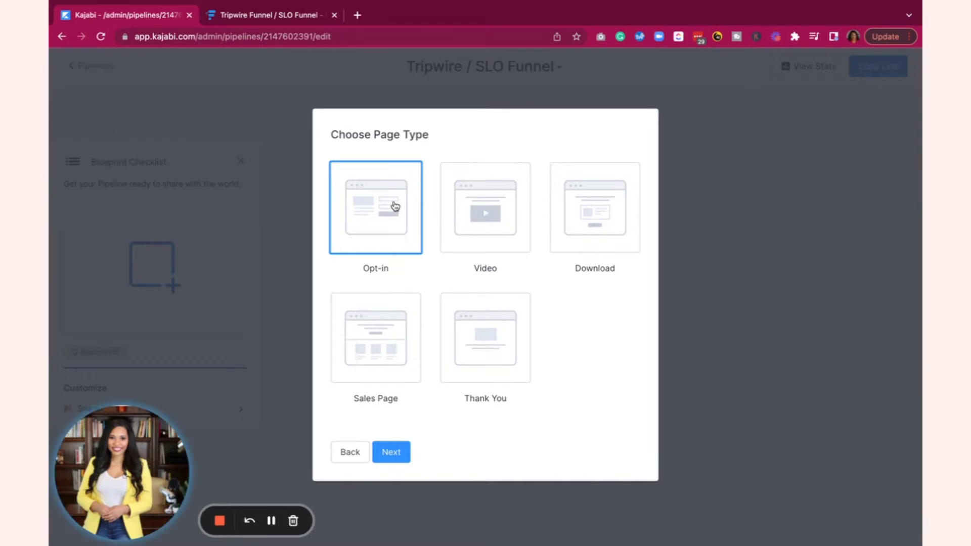
click(391, 457)
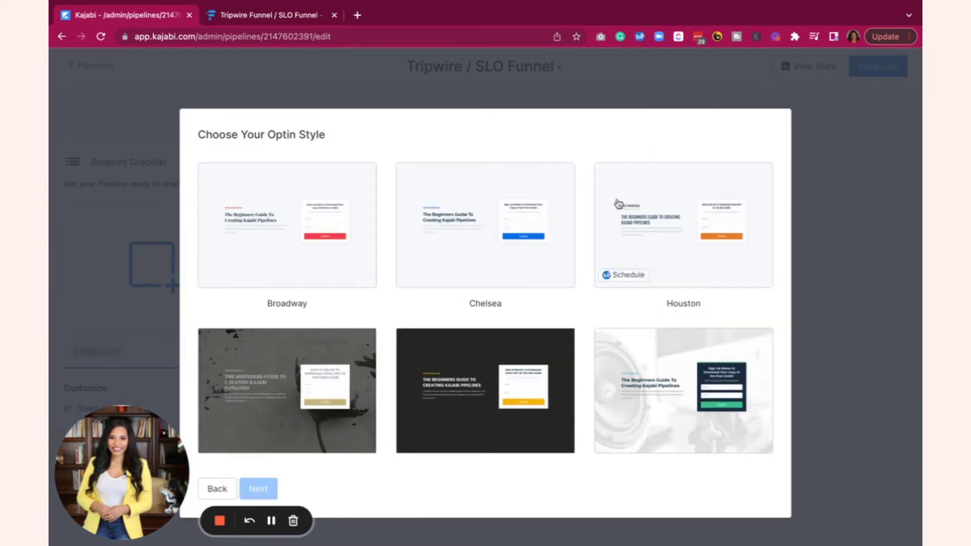
scroll(546, 374, down, 1)
scroll(545, 373, down, 3)
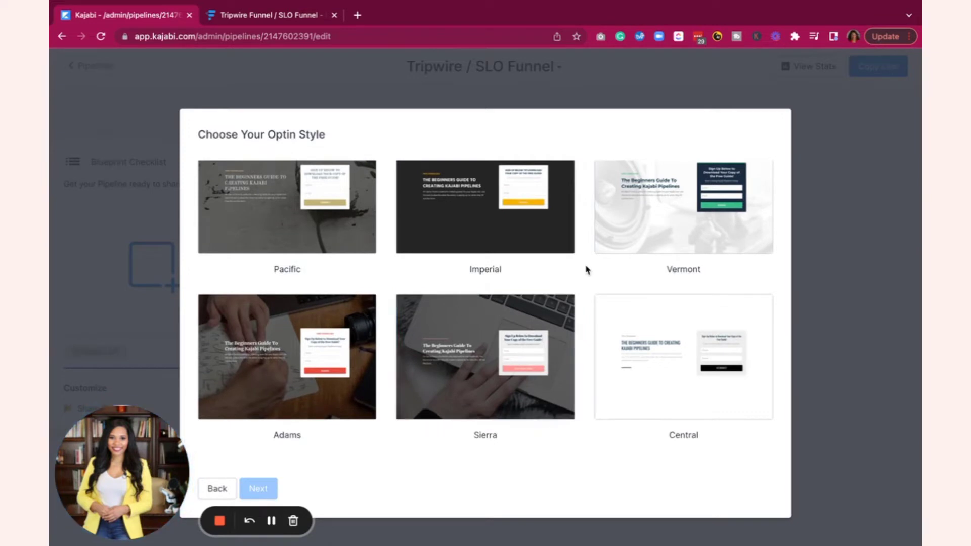
scroll(589, 269, up, 3)
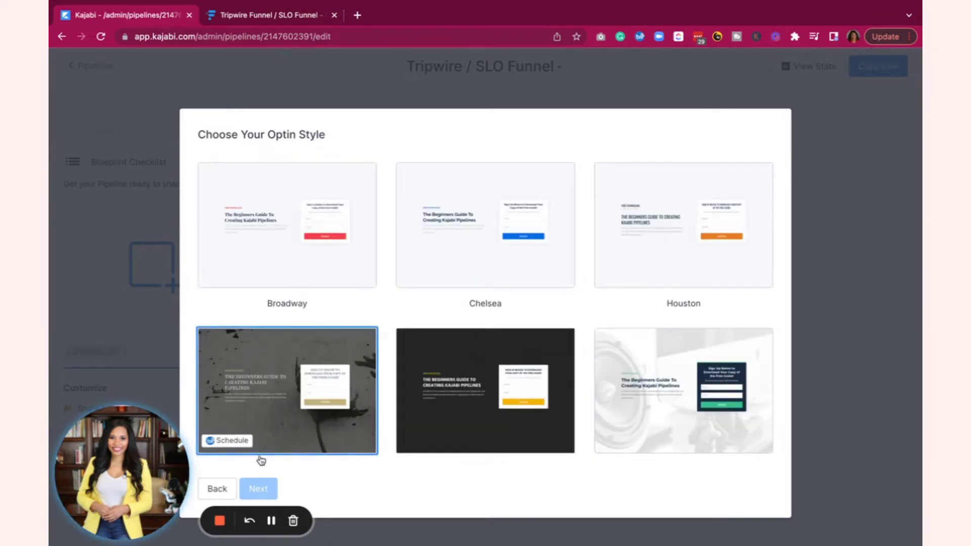
click(217, 488)
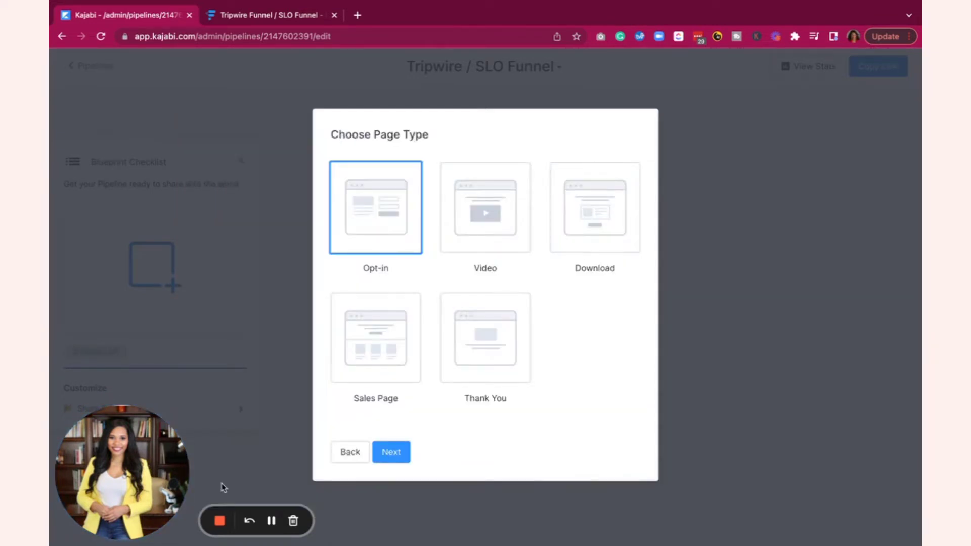
click(349, 452)
- Add the existing landing page Zoey_Template_-_Short_Optin as the first page of the pipeline
click(517, 177)
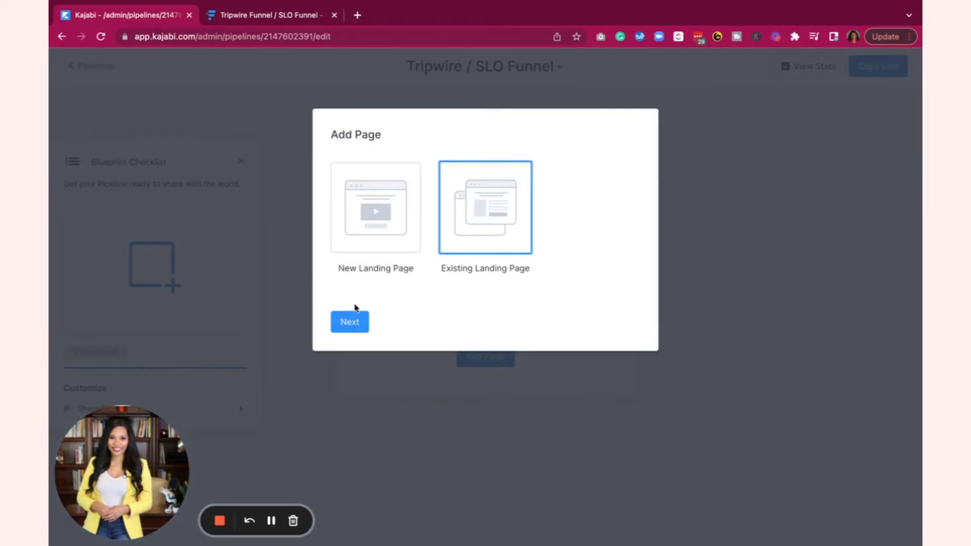
click(353, 321)
click(468, 167)
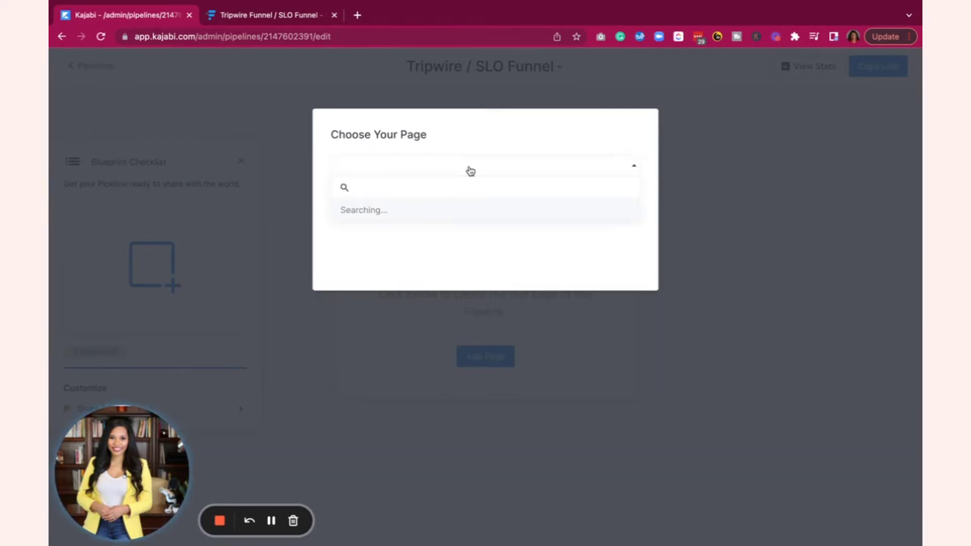
click(451, 258)
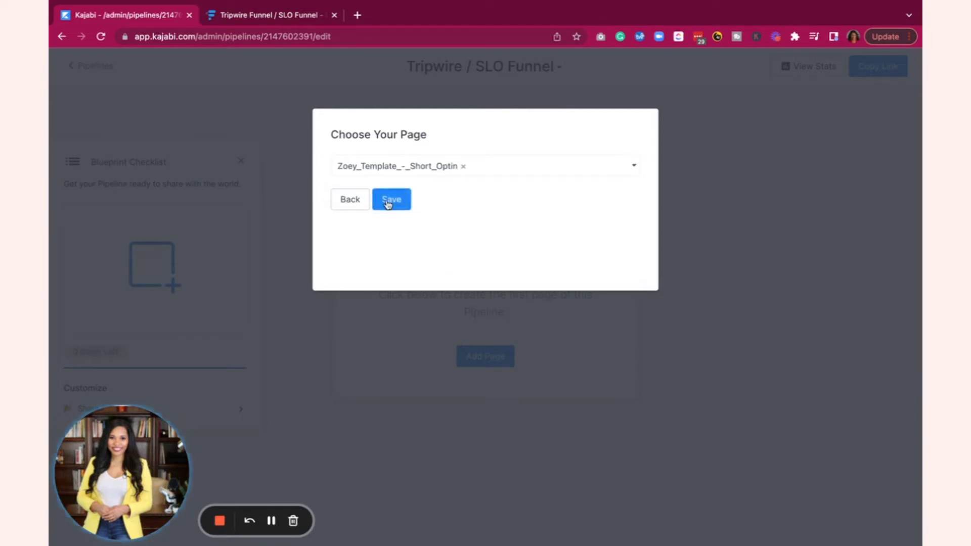
click(386, 201)
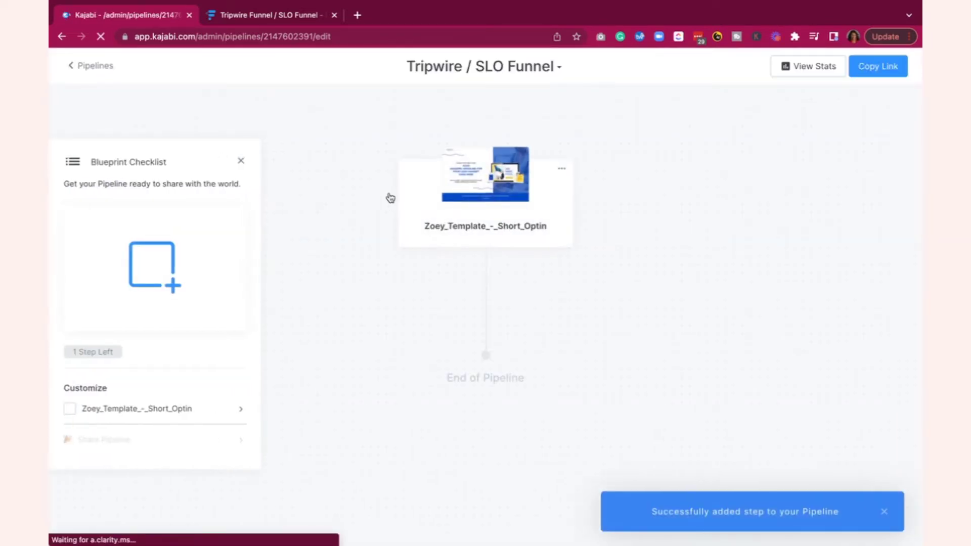
- Open the Short Optin page in the editor, review its layout down to the footer, and return to the pipeline overview
click(560, 172)
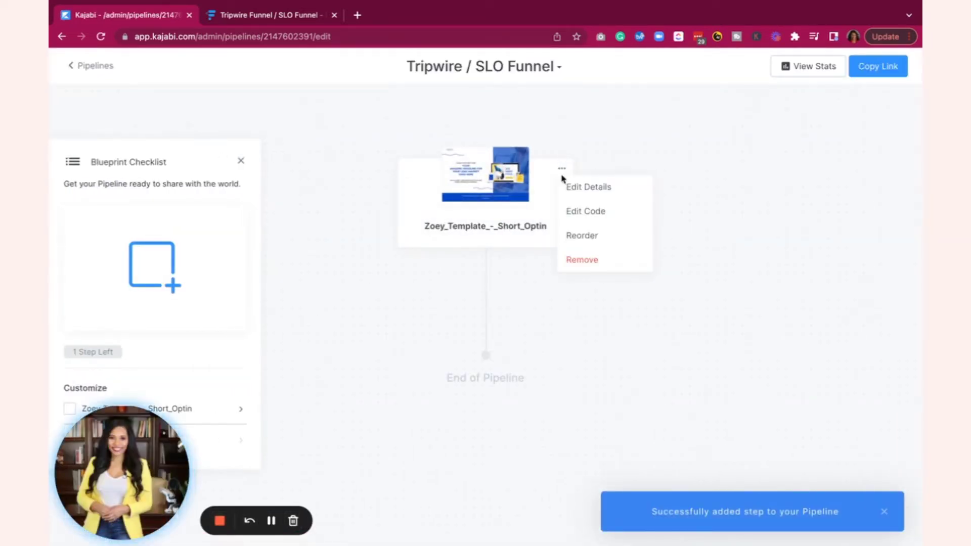
click(547, 161)
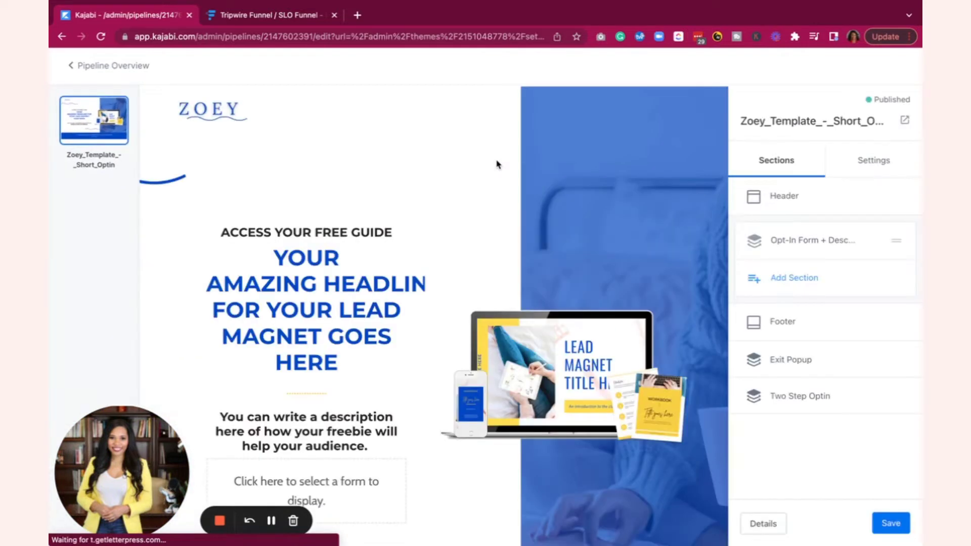
scroll(578, 332, down, 2)
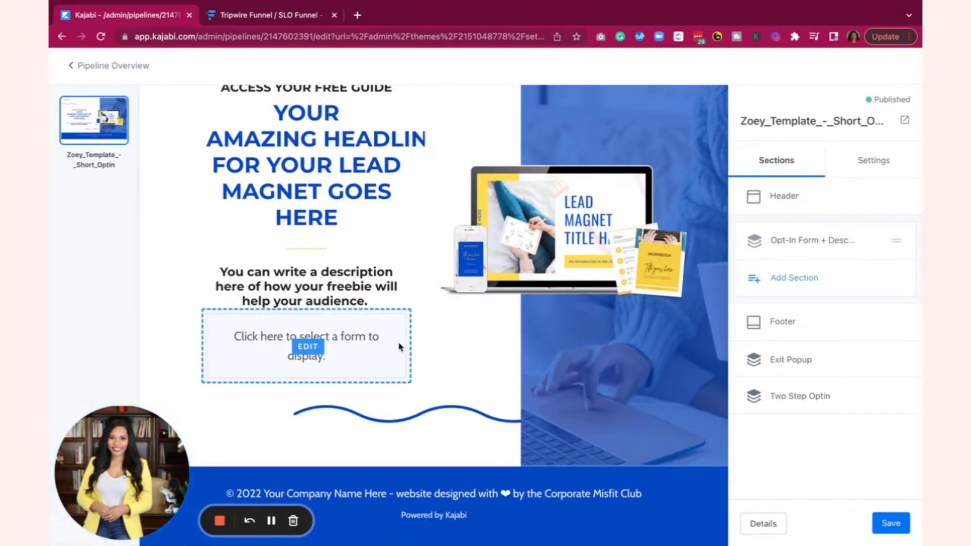
scroll(434, 306, up, 3)
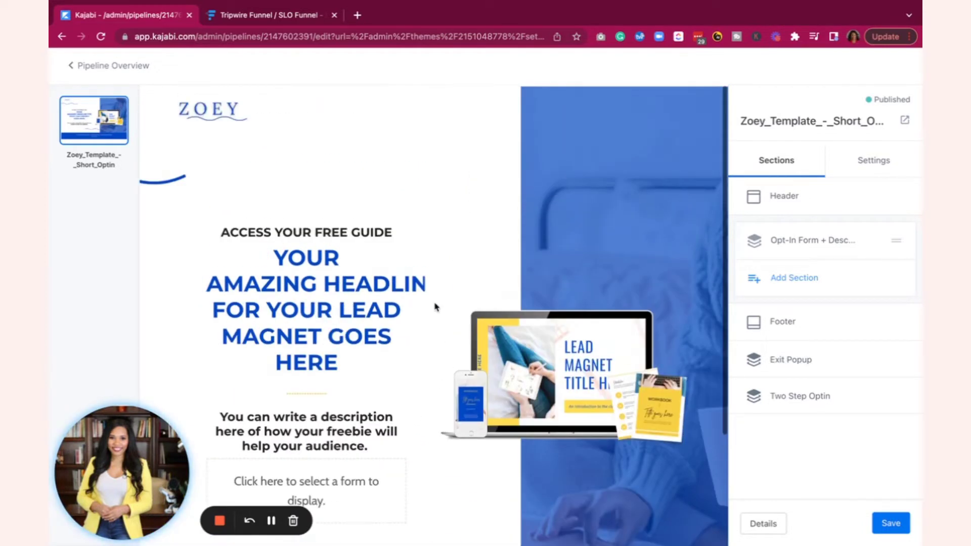
scroll(434, 306, down, 3)
scroll(395, 325, up, 3)
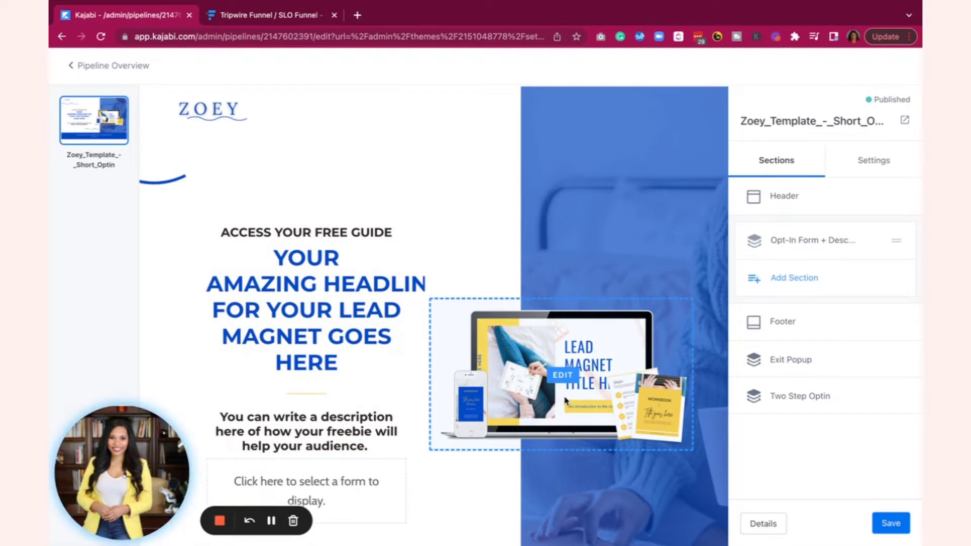
scroll(566, 392, down, 3)
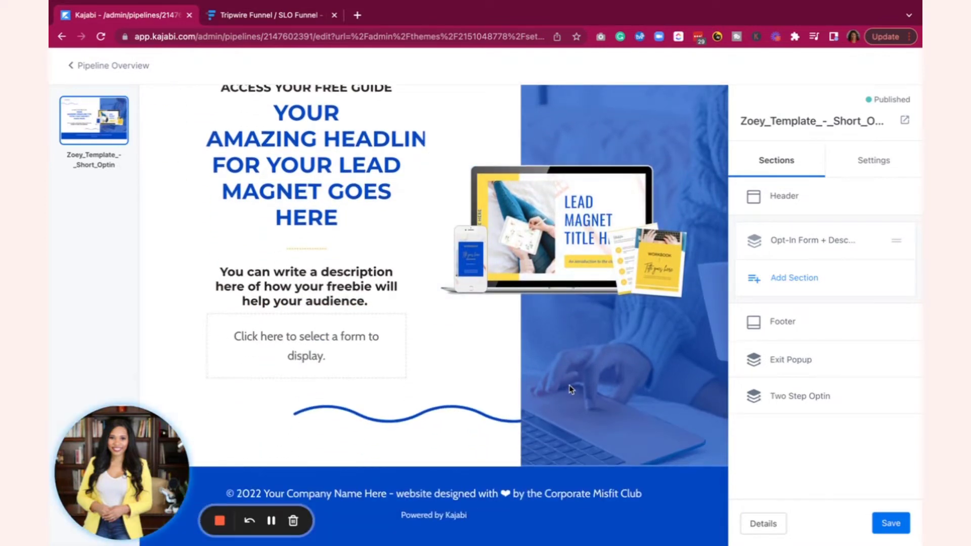
click(116, 65)
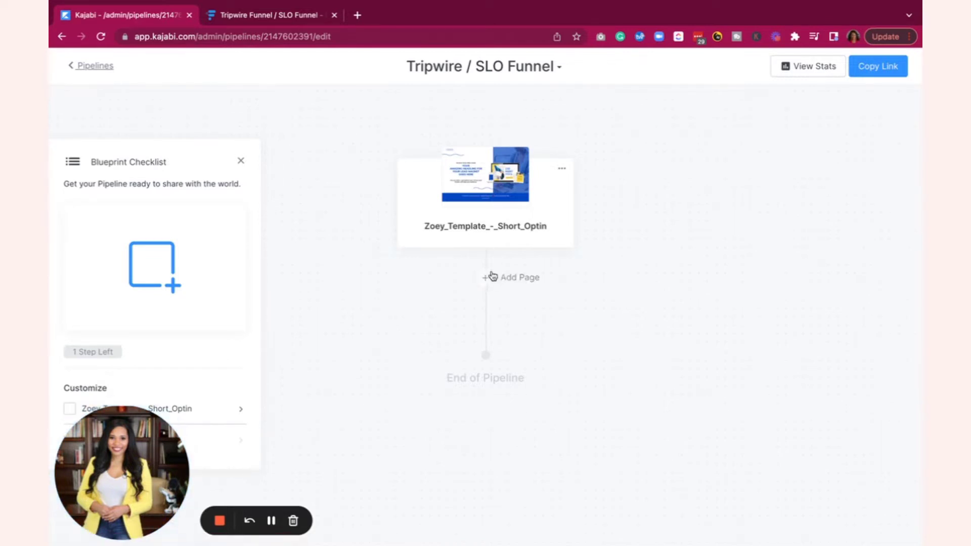
- Start adding a page after the opt-in page and explore the Video type for a new landing page
click(496, 277)
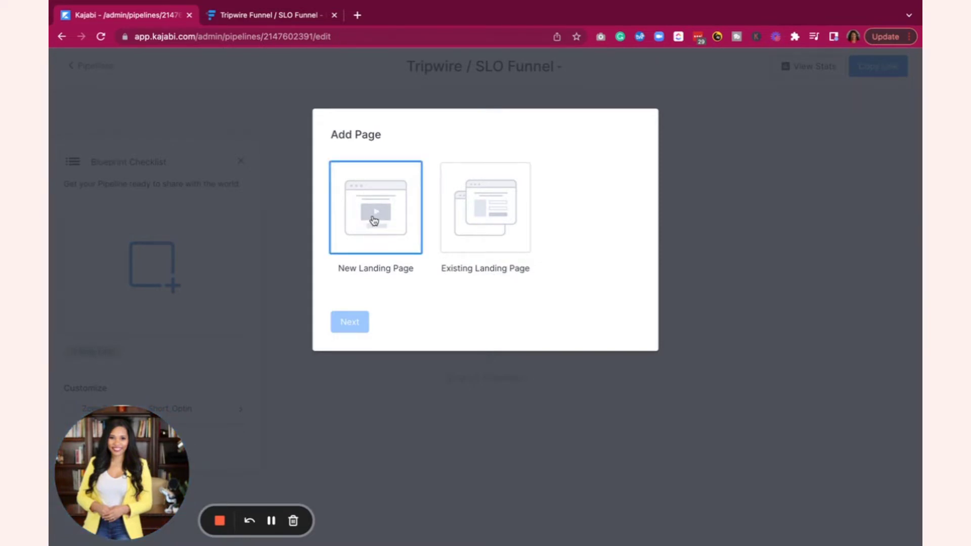
click(388, 211)
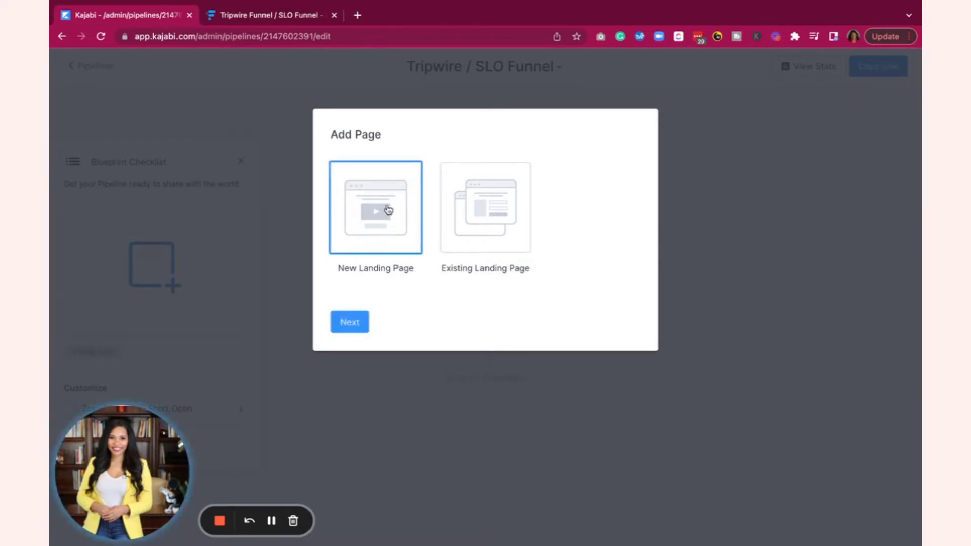
click(348, 321)
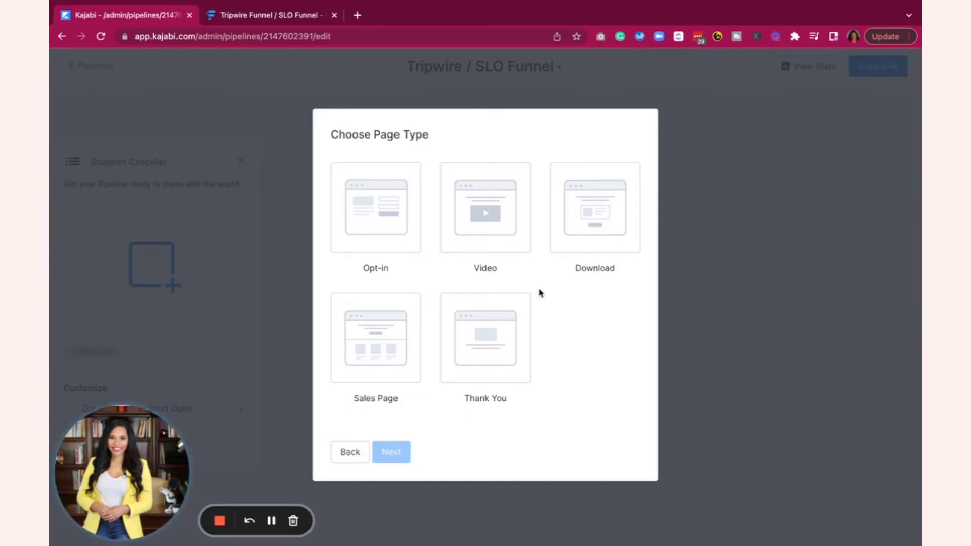
click(487, 196)
click(391, 455)
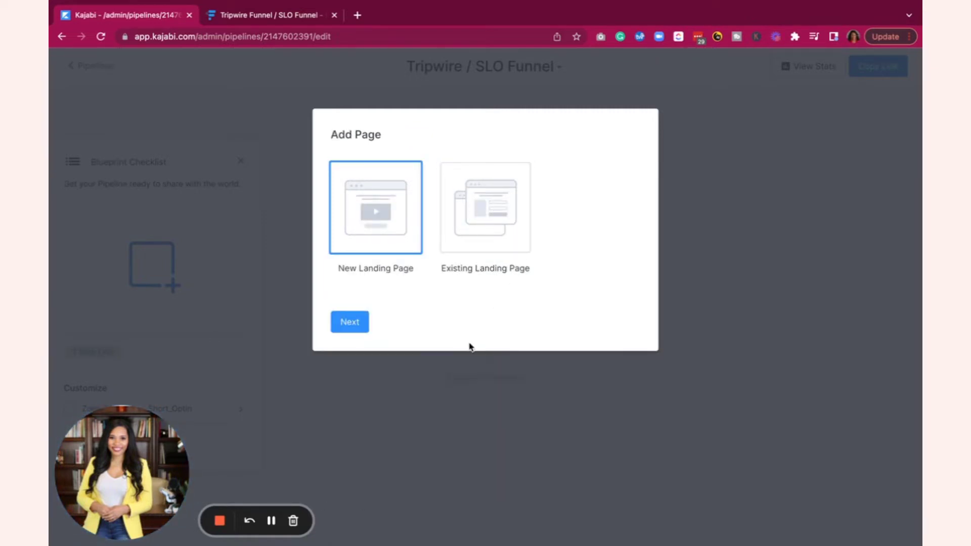
- Add the existing landing page Zoey_Template_-_Tripwire_Page after the opt-in page
click(470, 239)
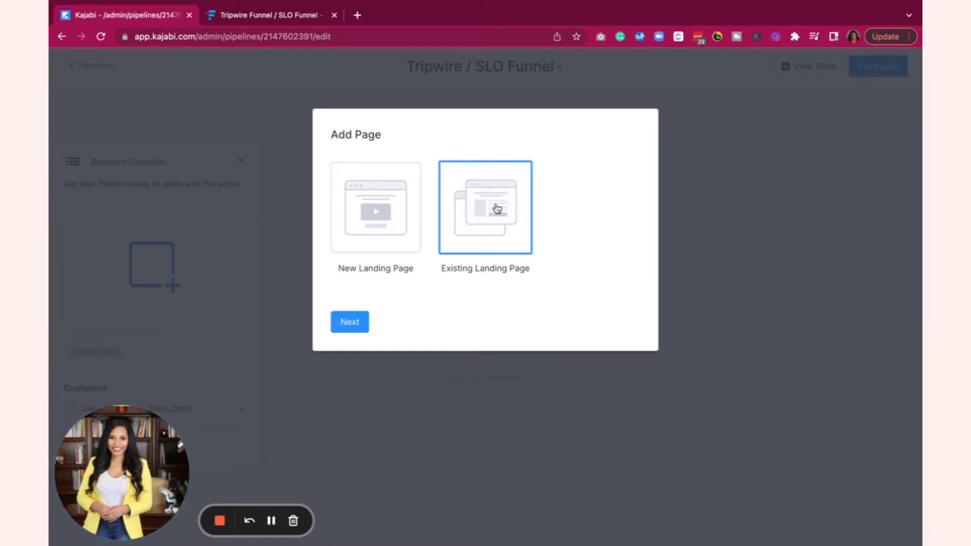
click(348, 322)
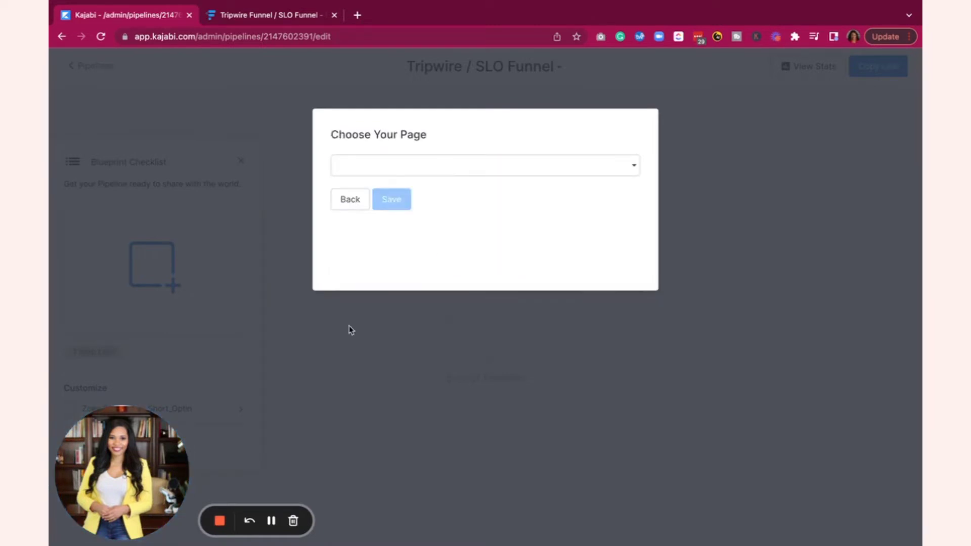
click(386, 162)
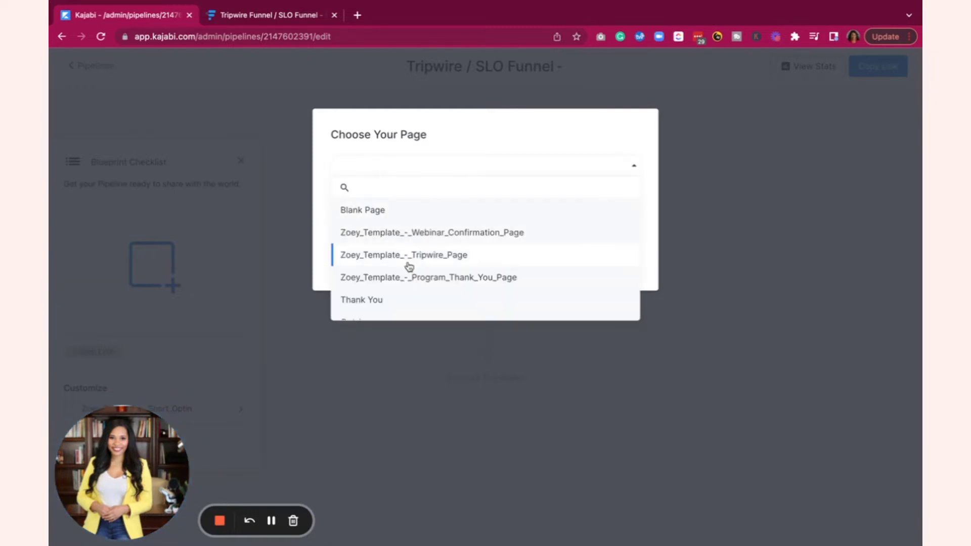
click(406, 257)
click(386, 202)
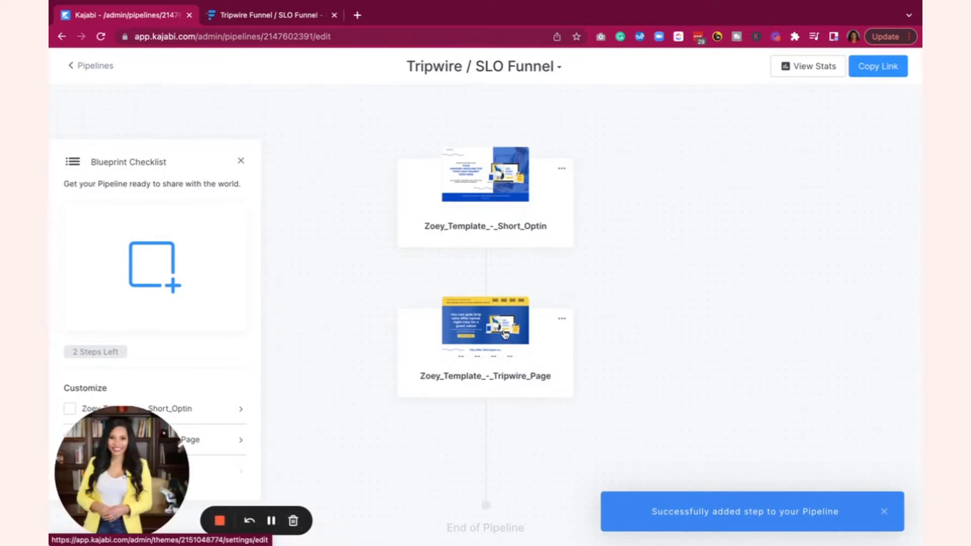
- Open the Zoey_Template_-_Tripwire_Page in the editor, preview it in a separate tab, and examine its sections down to the footer
click(505, 335)
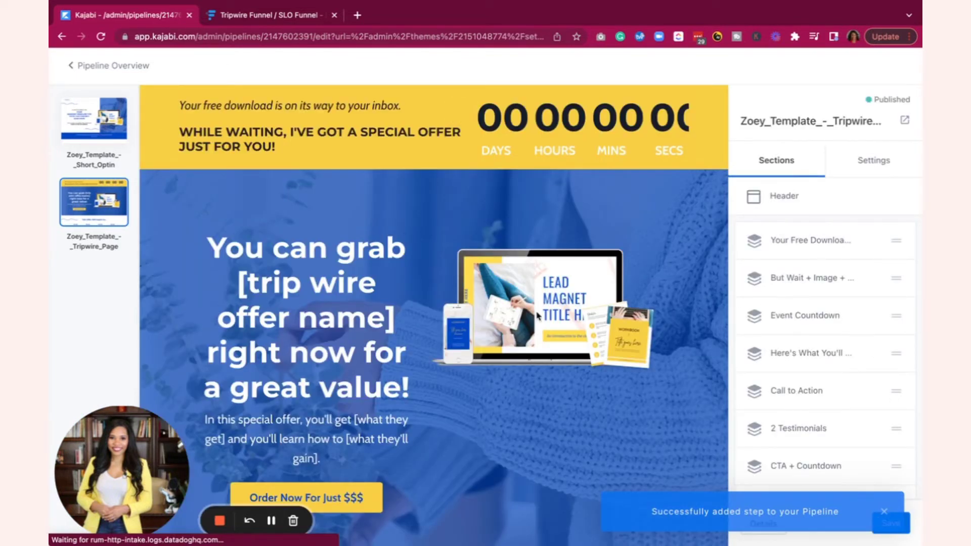
click(905, 119)
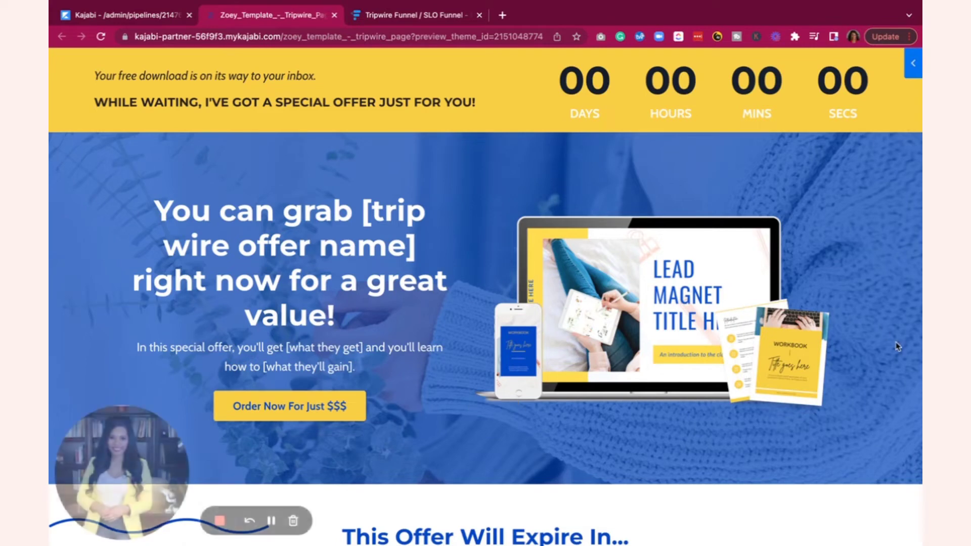
scroll(584, 371, down, 1)
scroll(567, 173, up, 1)
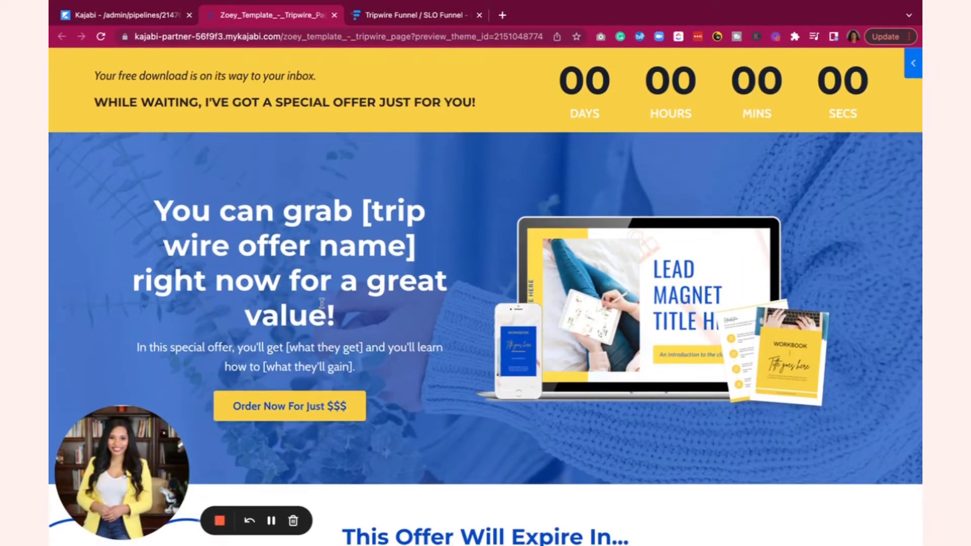
scroll(322, 302, down, 6)
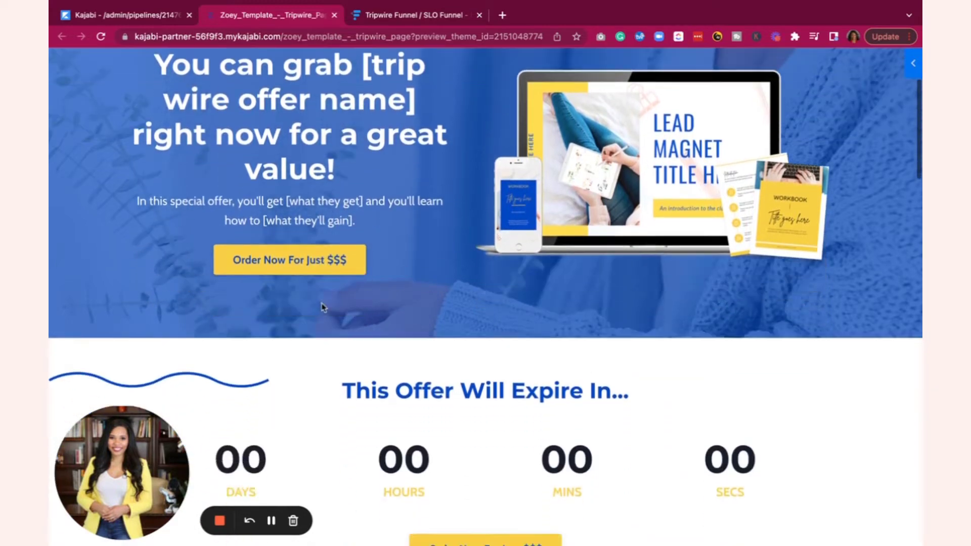
scroll(323, 307, down, 5)
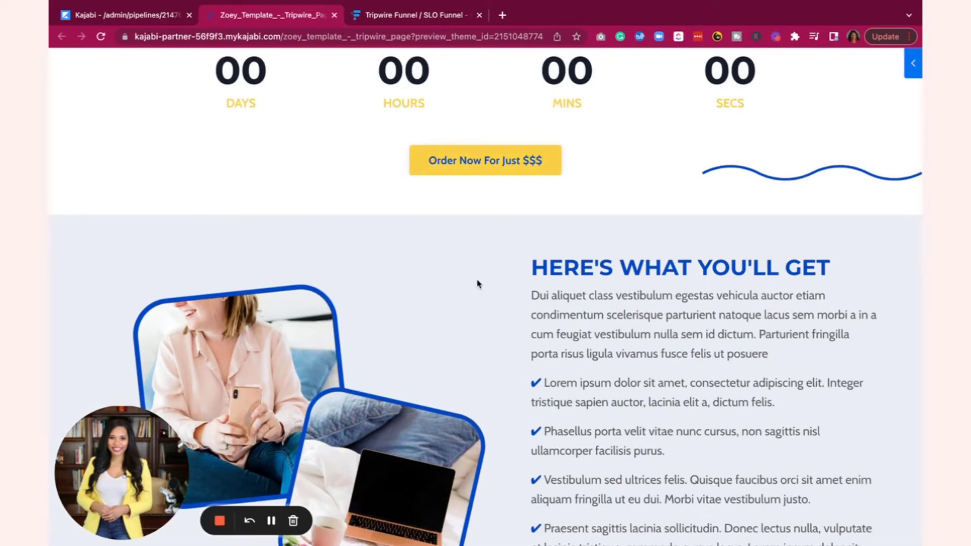
scroll(479, 284, down, 10)
scroll(473, 291, up, 5)
scroll(575, 276, down, 9)
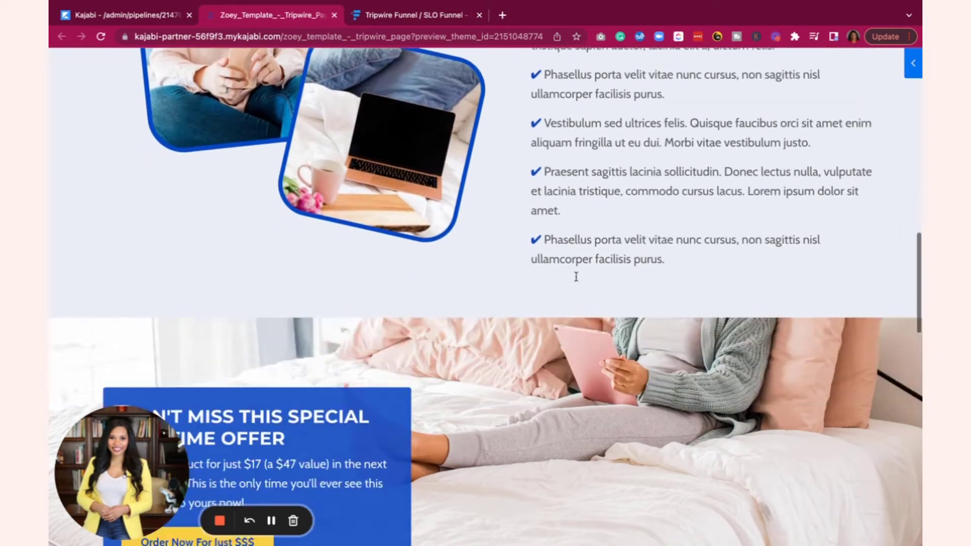
scroll(419, 154, up, 1)
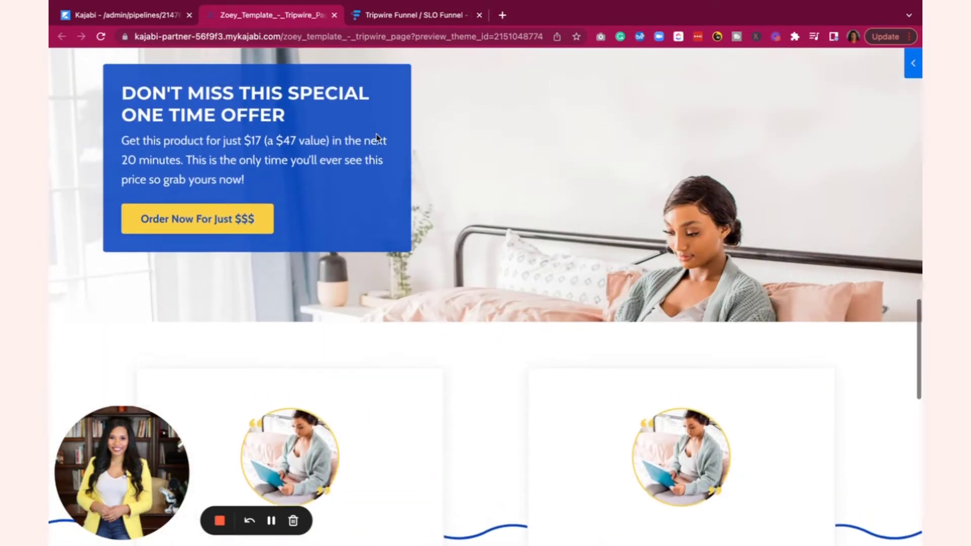
scroll(546, 232, down, 5)
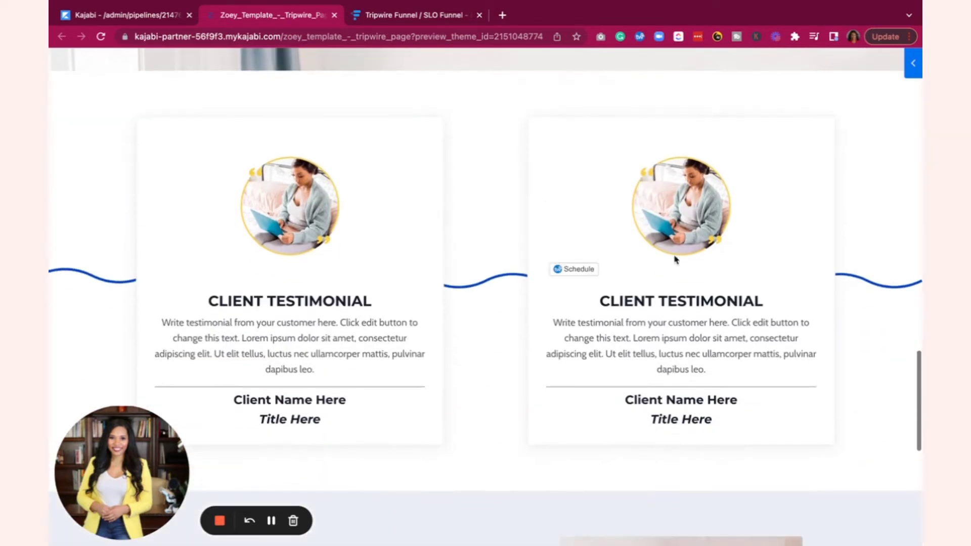
scroll(676, 260, down, 9)
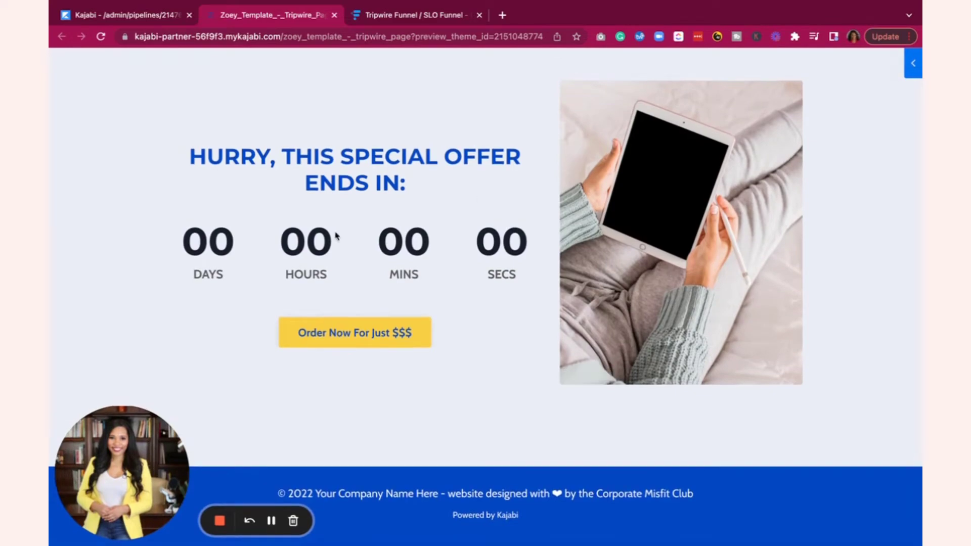
- Review the tripwire page preview once more from its opening banner to the closing countdown, and return to the pipeline overview
scroll(598, 342, up, 20)
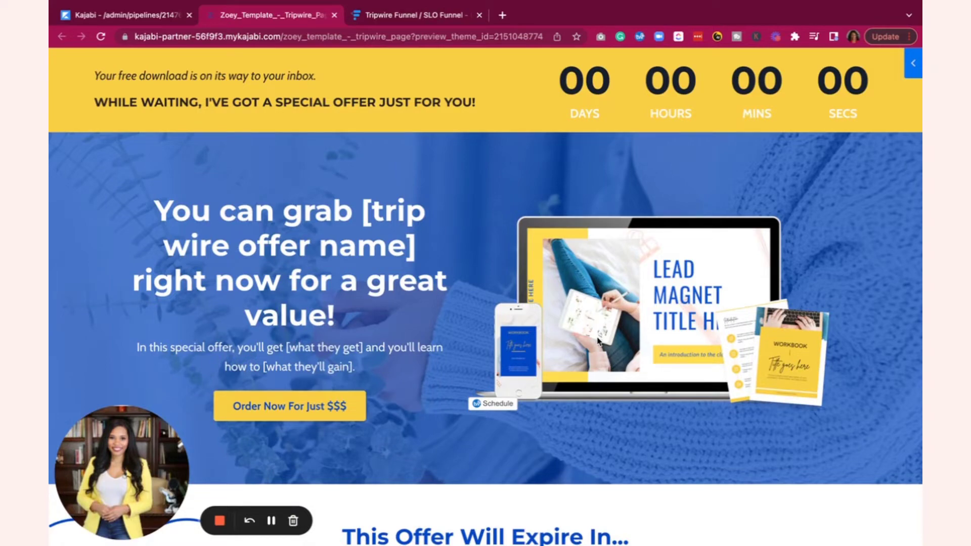
scroll(598, 341, down, 20)
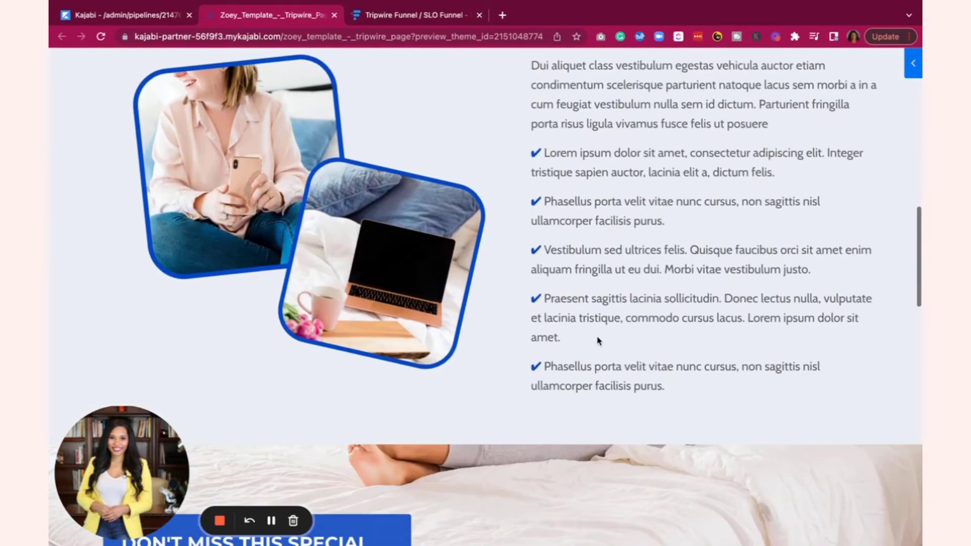
scroll(598, 342, down, 10)
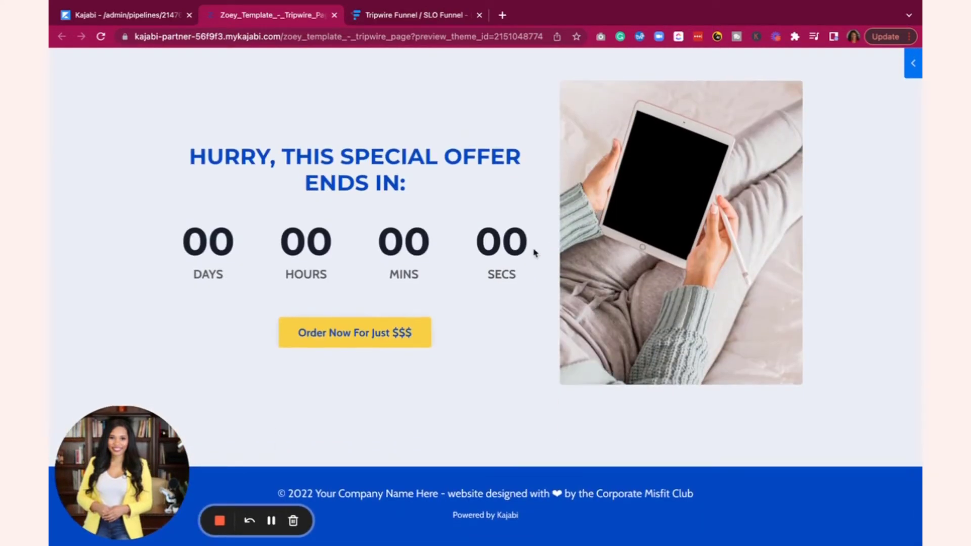
scroll(180, 126, up, 8)
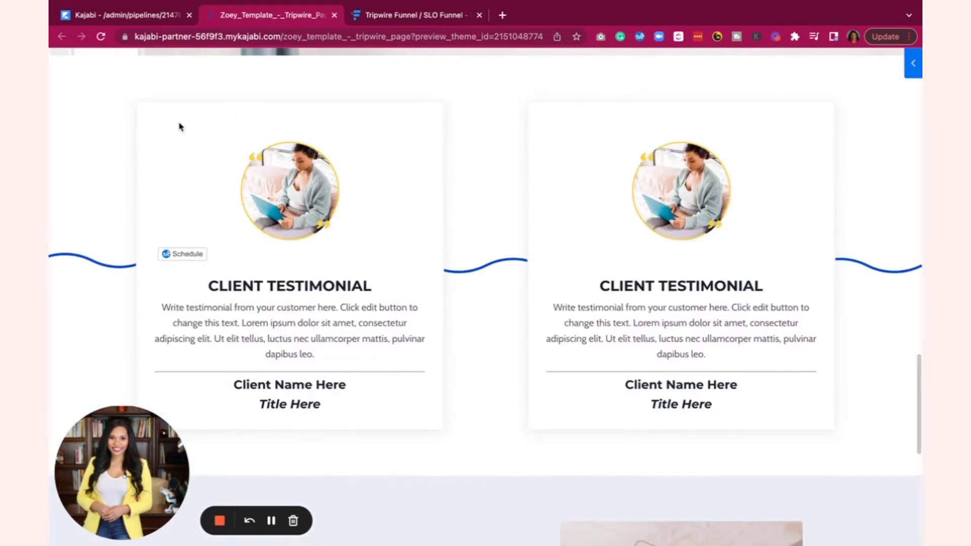
scroll(181, 126, up, 15)
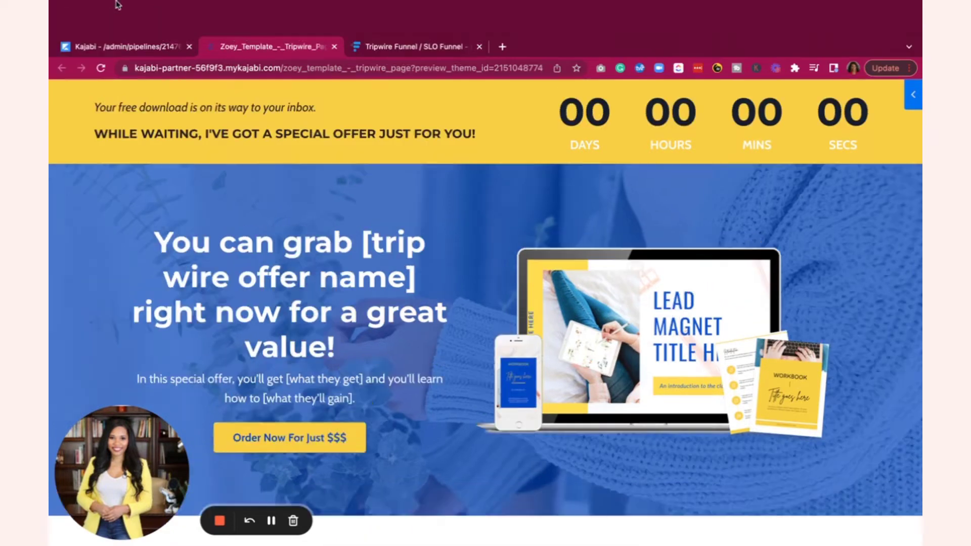
click(121, 14)
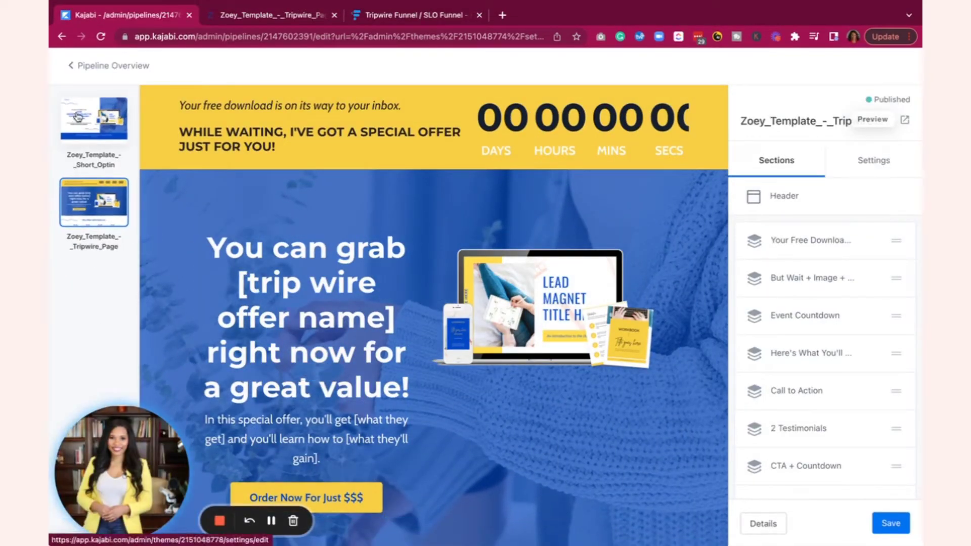
click(88, 66)
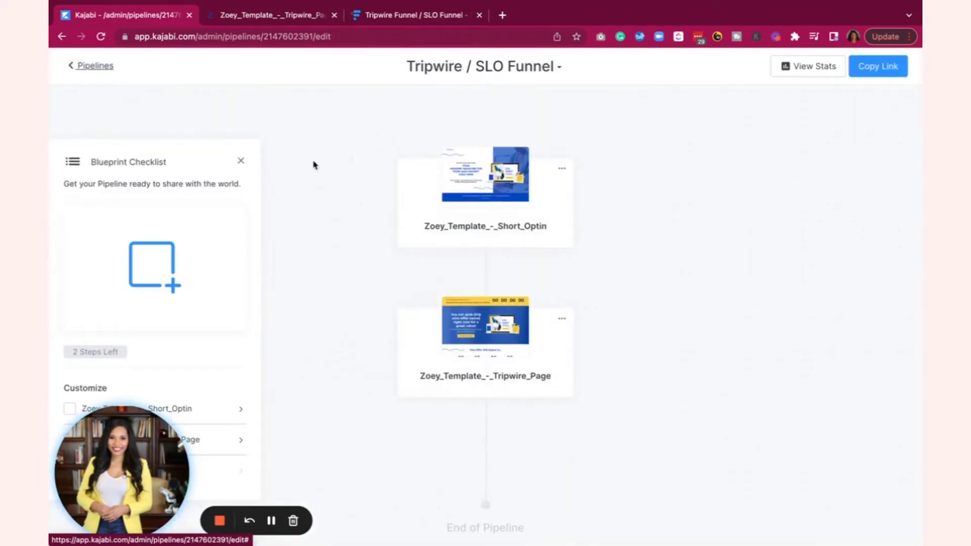
- Add the existing landing page Zoey_Template_-_Webinar_Confirmation_Page after the tripwire page
scroll(495, 218, down, 1)
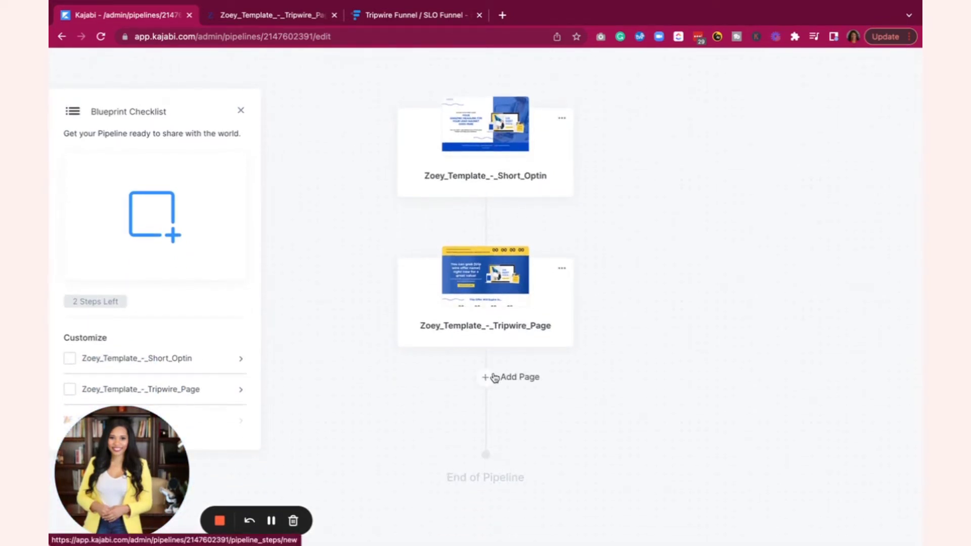
click(493, 374)
click(471, 217)
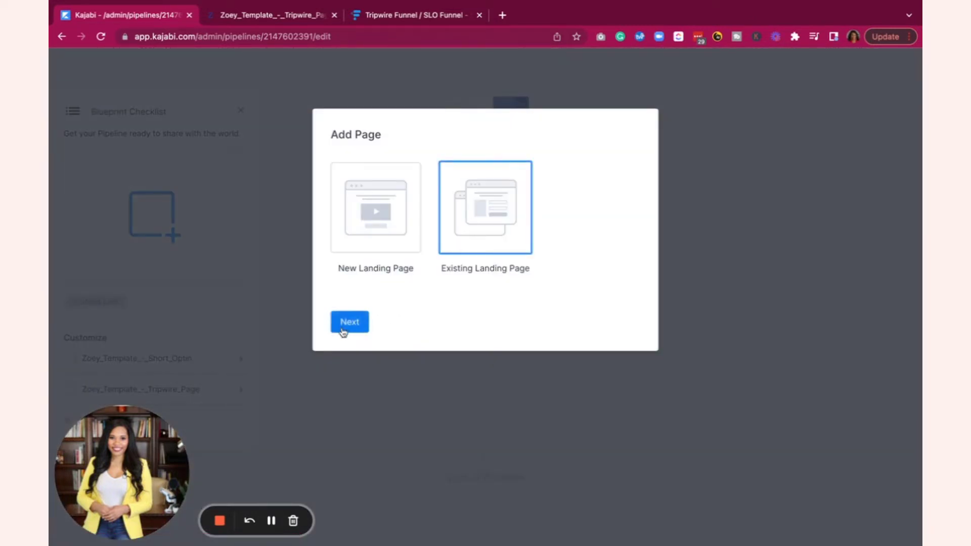
click(343, 329)
click(426, 175)
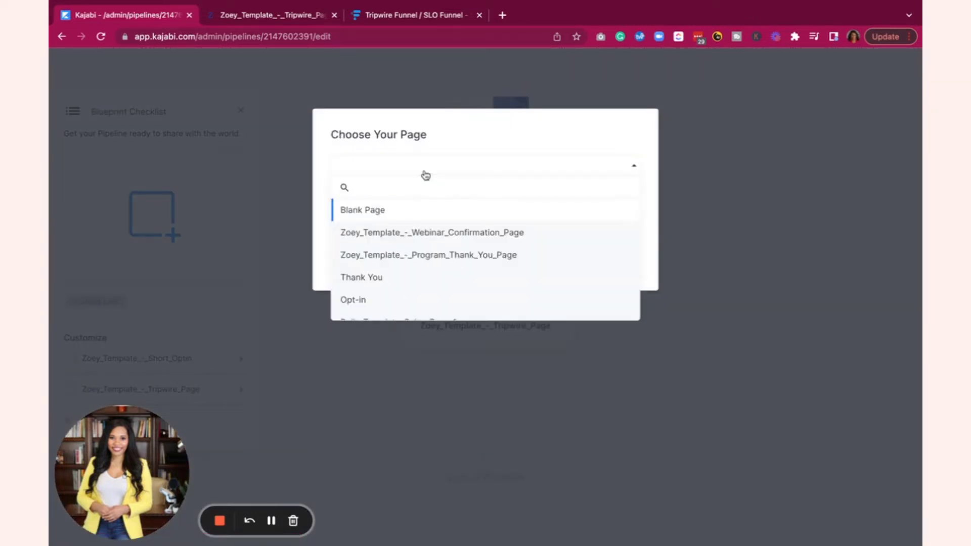
click(431, 233)
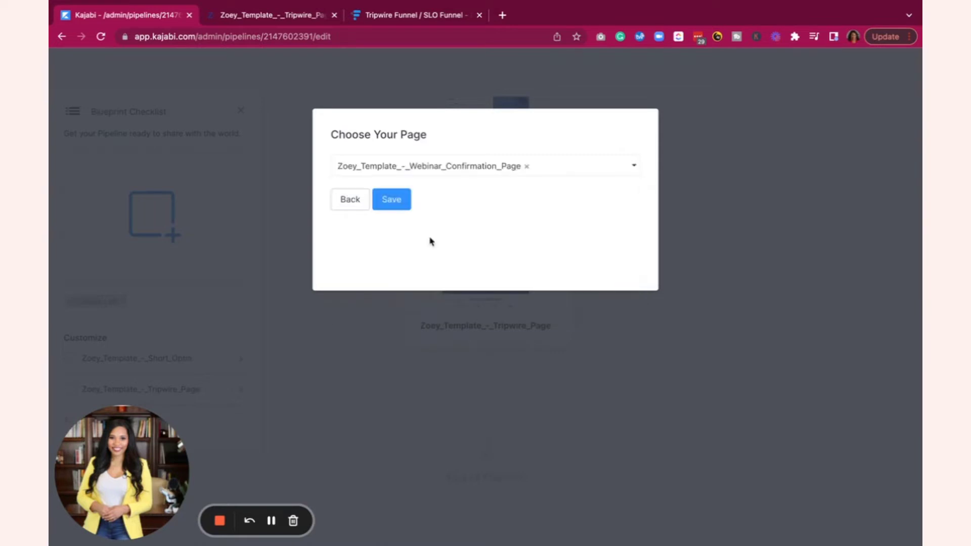
click(383, 201)
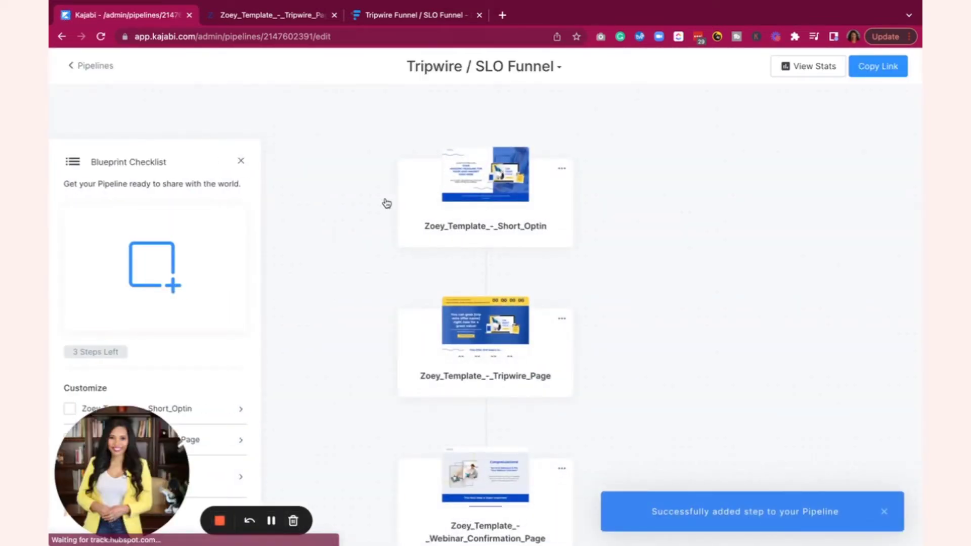
- Browse the Thank You styles offered for a new landing page between the tripwire and confirmation pages, without adding one
scroll(459, 321, down, 3)
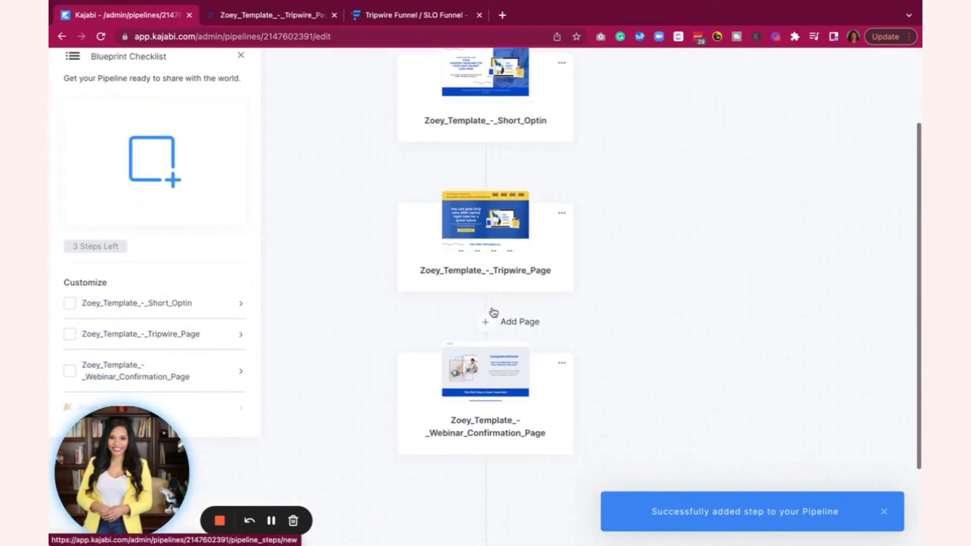
click(484, 324)
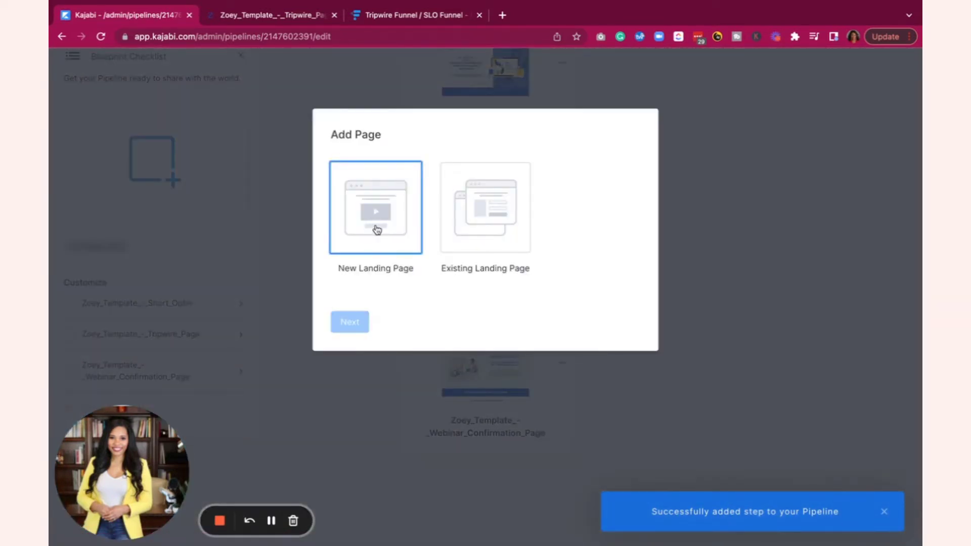
click(365, 231)
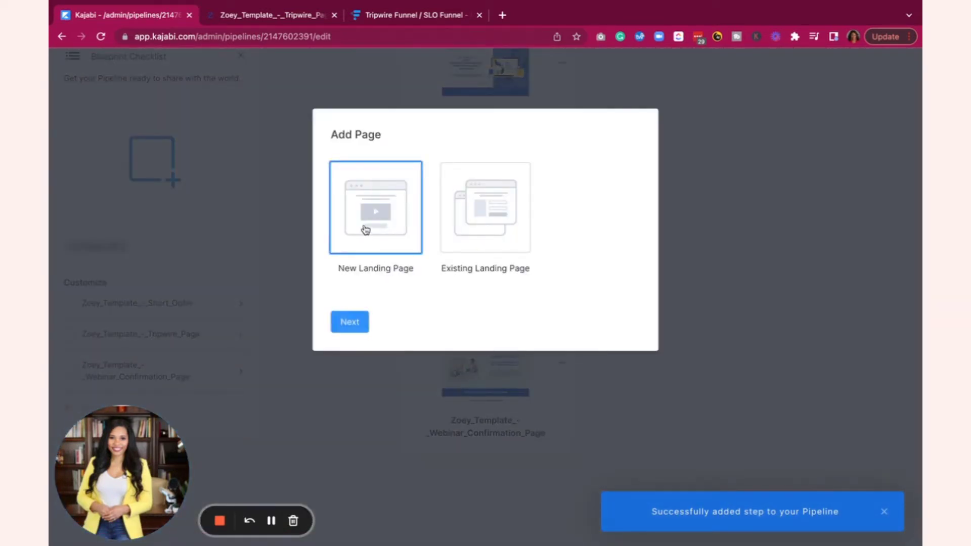
click(356, 328)
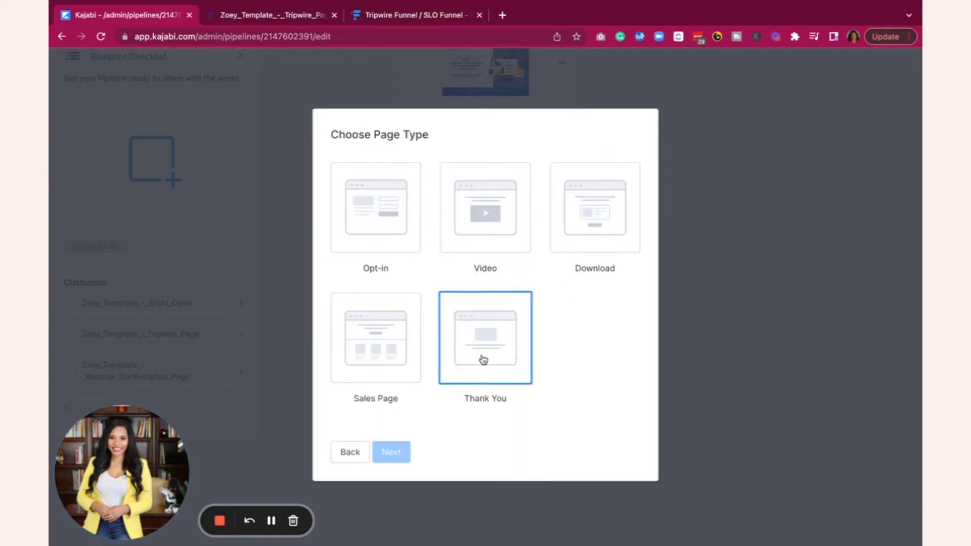
click(477, 328)
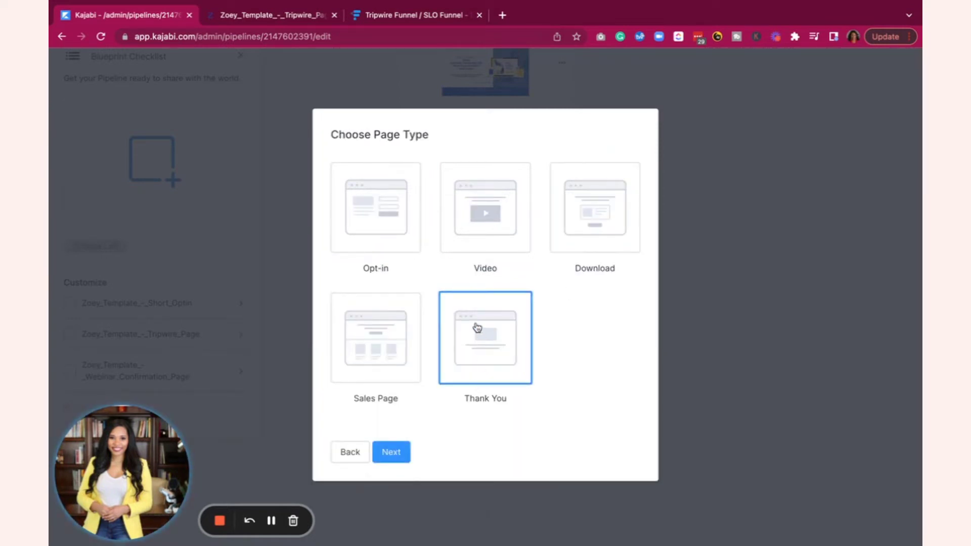
click(384, 449)
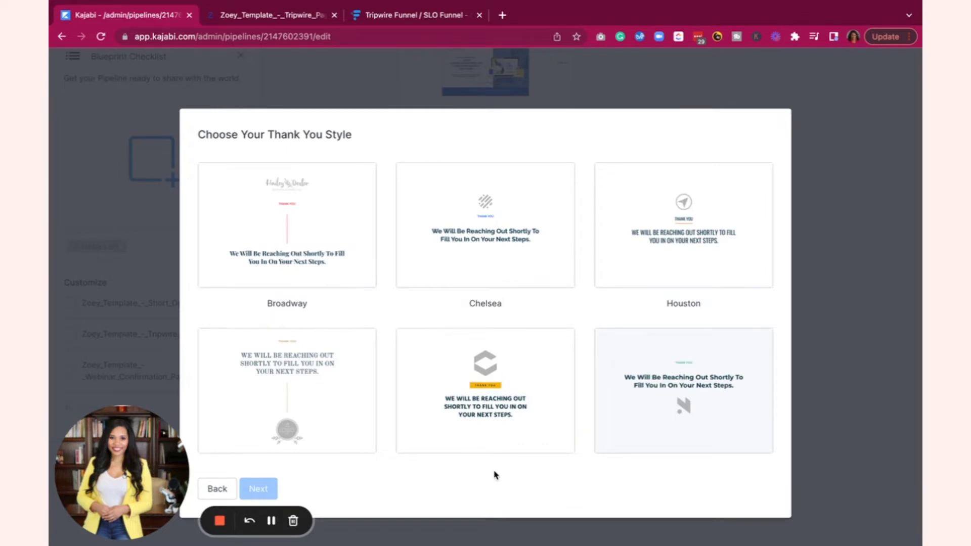
scroll(549, 386, down, 4)
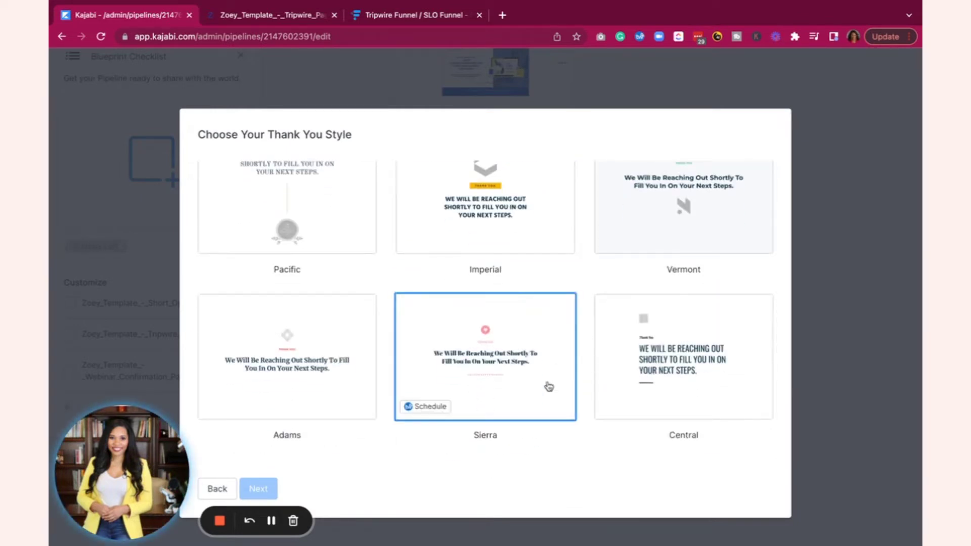
scroll(548, 387, up, 5)
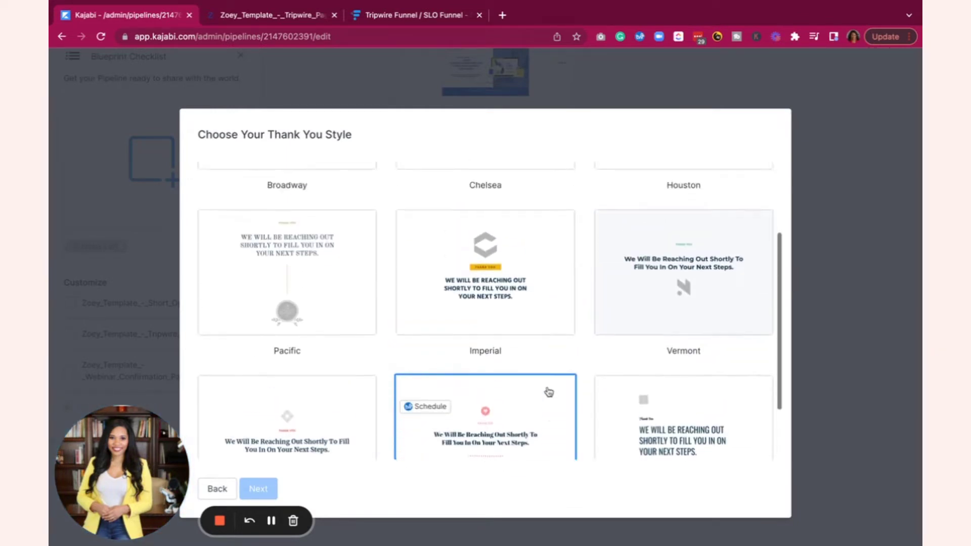
click(217, 489)
click(349, 445)
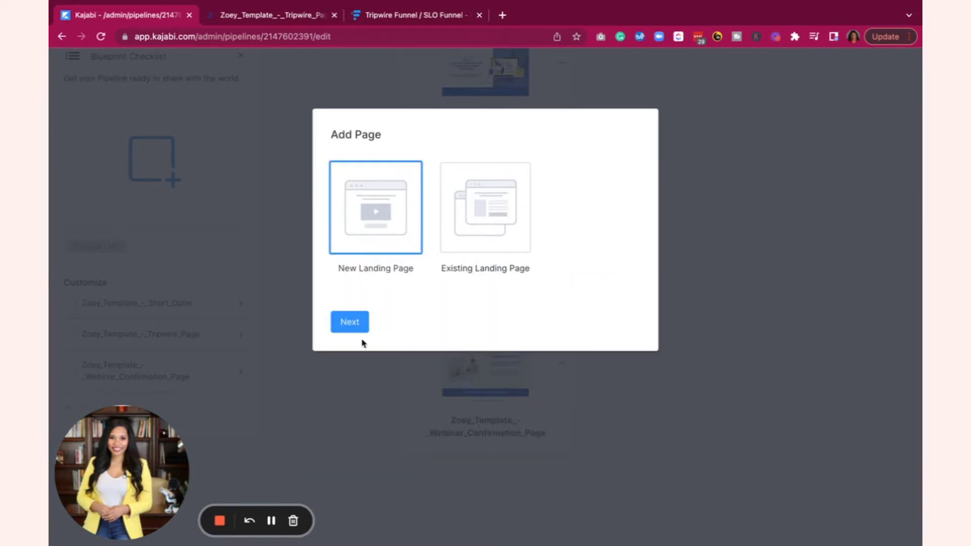
click(349, 328)
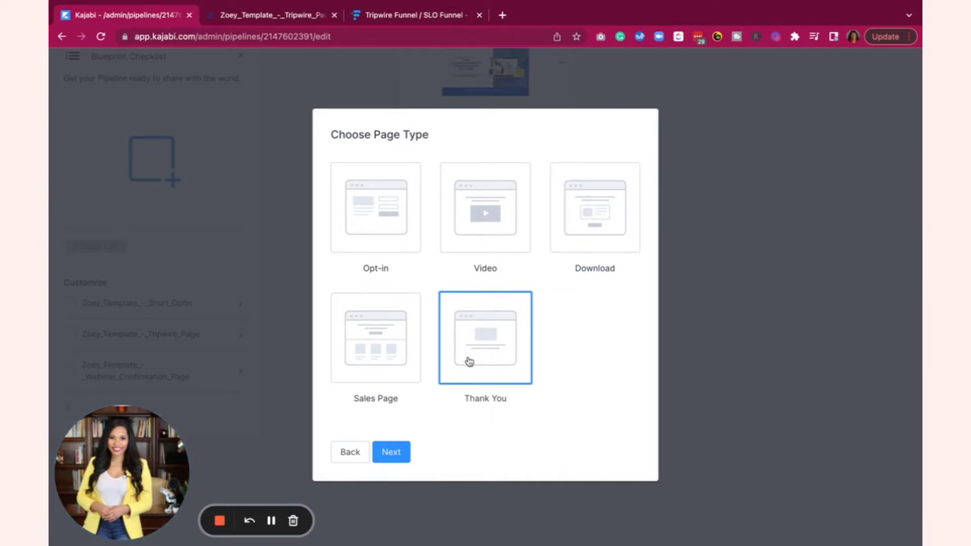
click(391, 458)
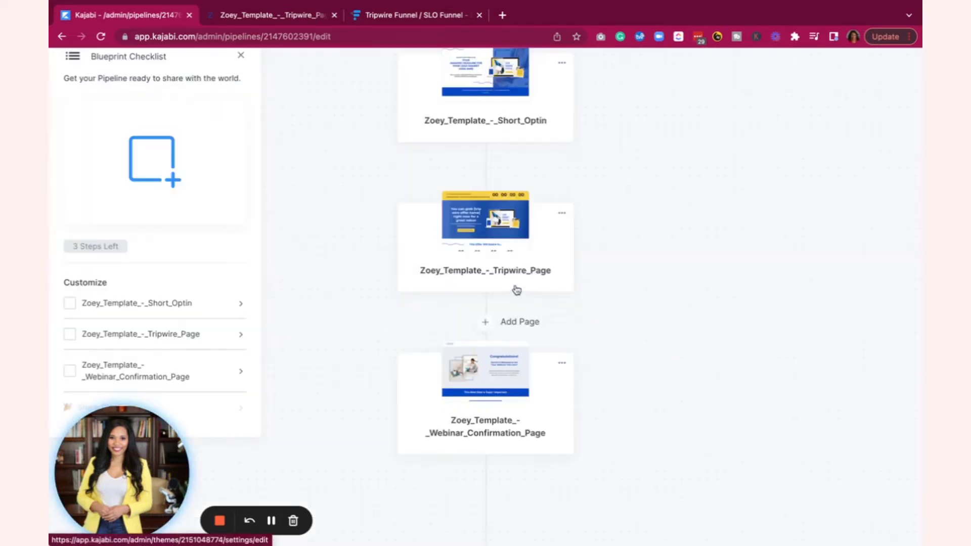
scroll(500, 251, down, 1)
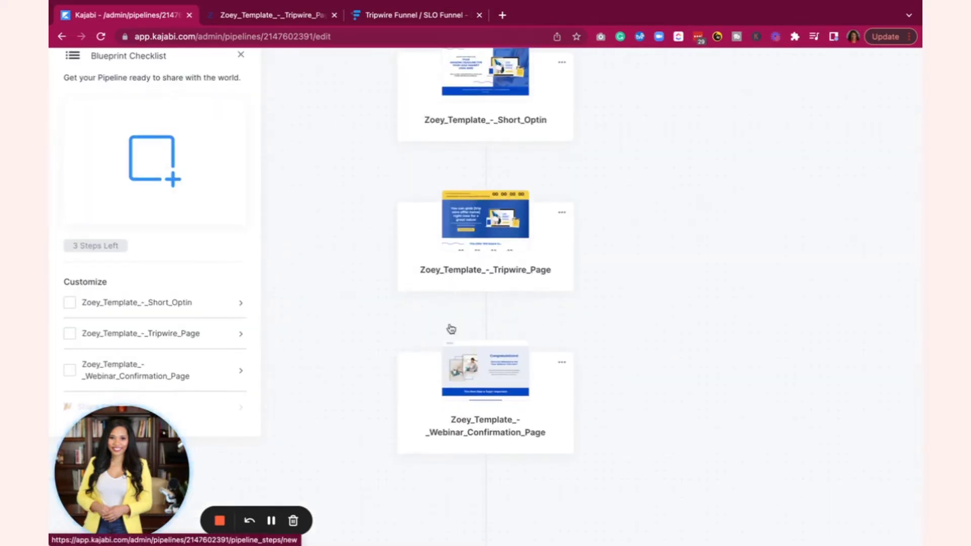
scroll(459, 410, down, 1)
scroll(459, 409, down, 1)
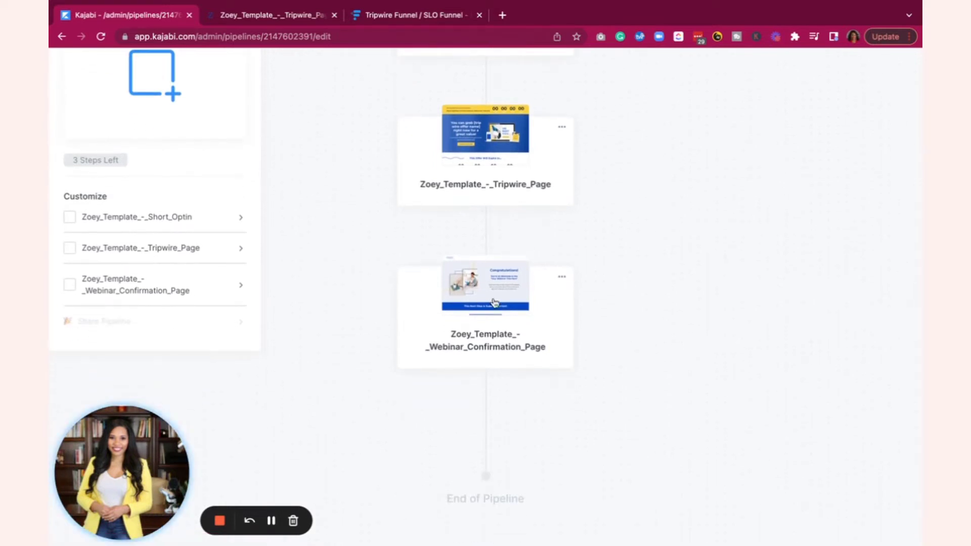
mouse_move(494, 391)
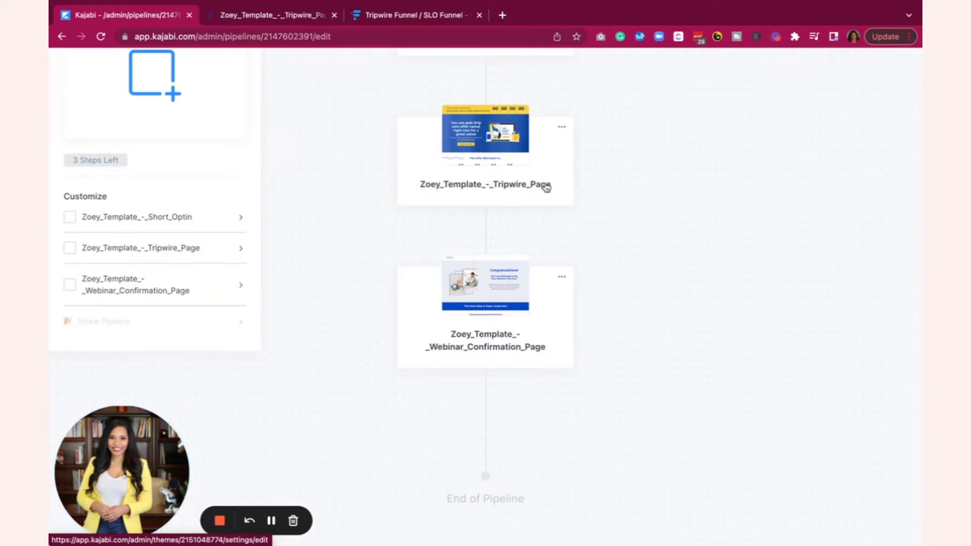
- Add an offer checkout at the end of the pipeline using the Mini Course Launch Offer
click(488, 442)
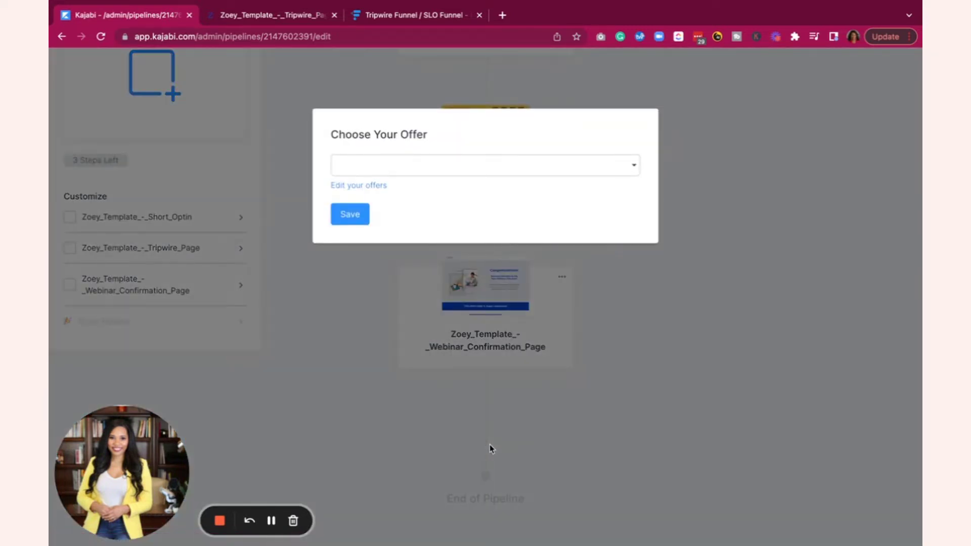
click(638, 172)
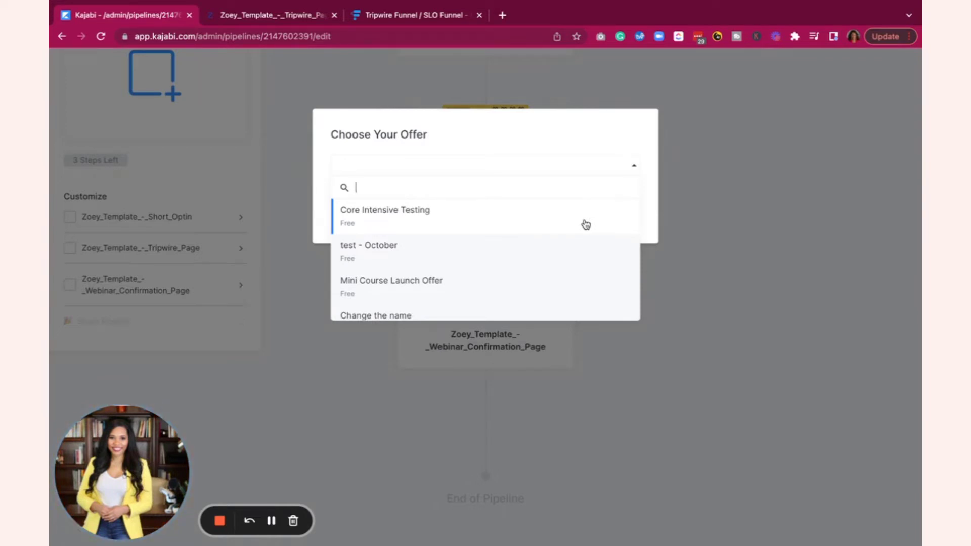
click(518, 284)
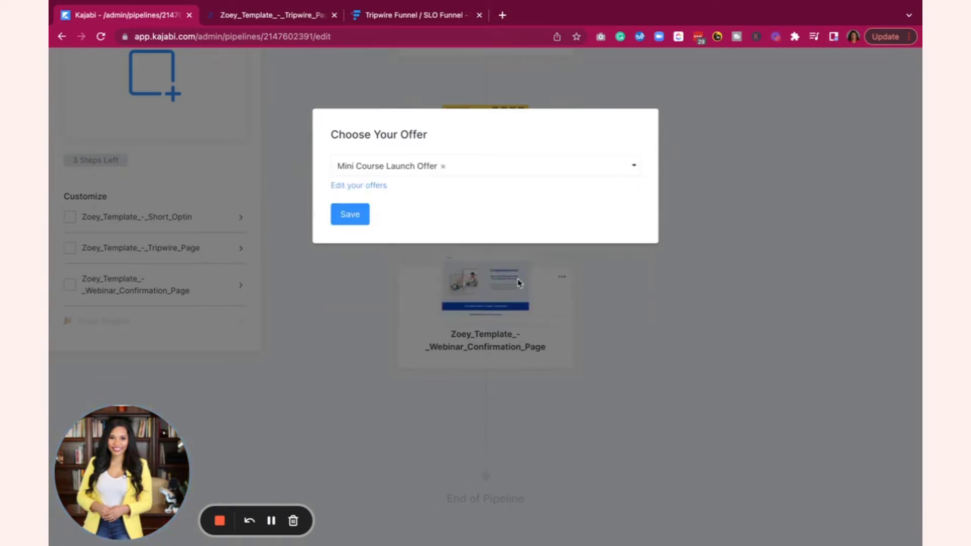
click(349, 215)
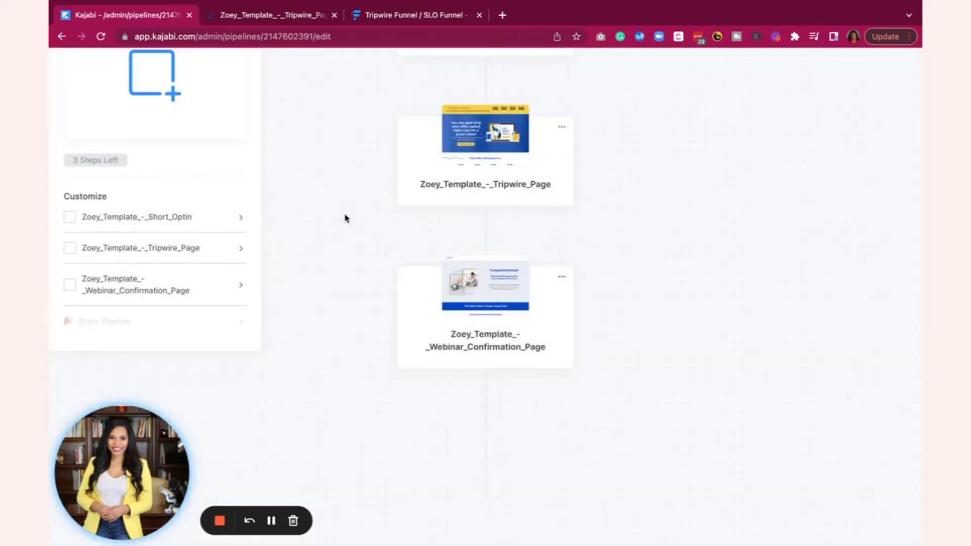
scroll(445, 450, down, 3)
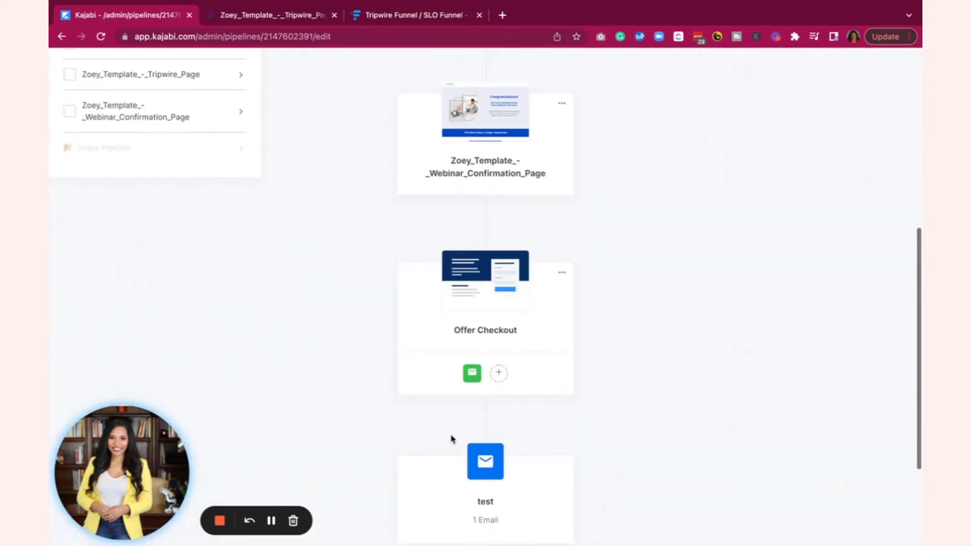
scroll(504, 283, down, 3)
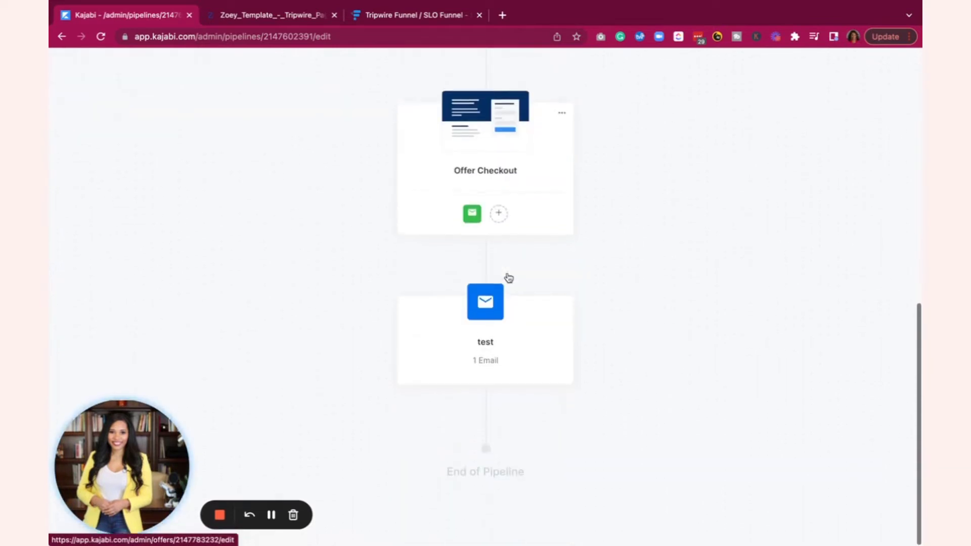
scroll(507, 278, up, 7)
scroll(508, 277, up, 3)
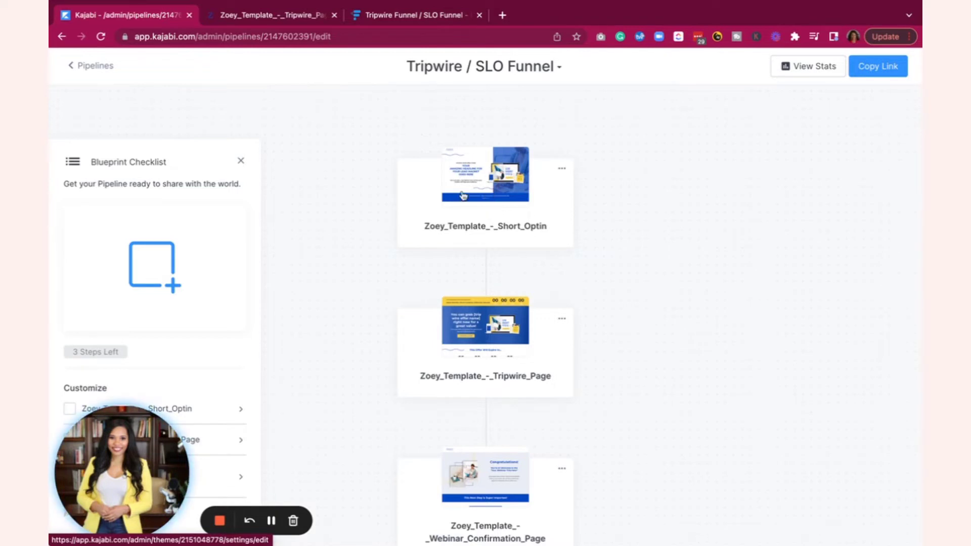
scroll(535, 273, down, 2)
scroll(501, 253, down, 3)
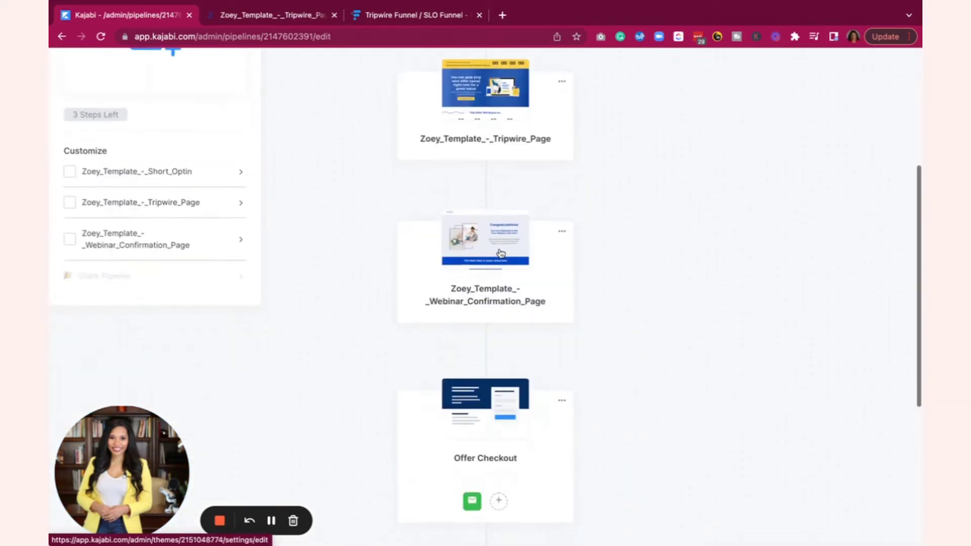
click(564, 221)
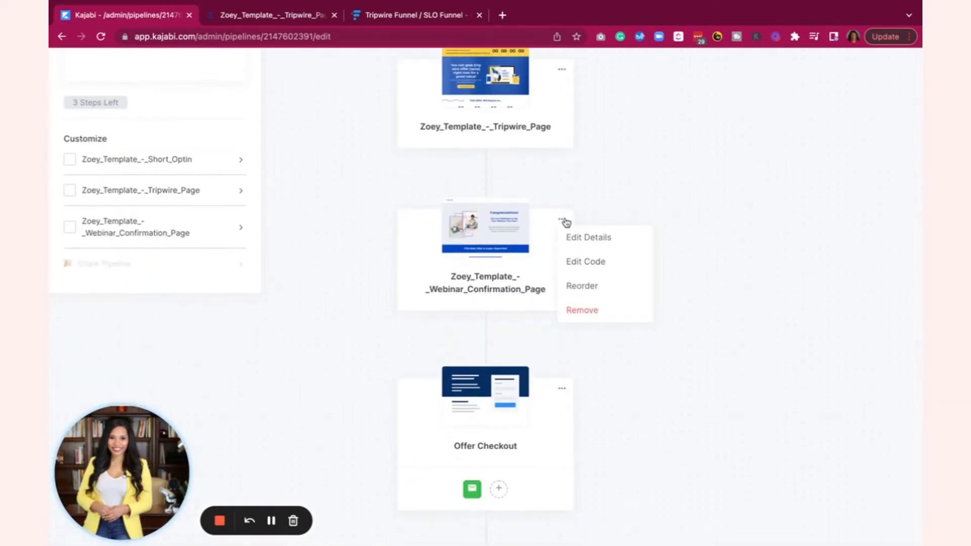
click(531, 290)
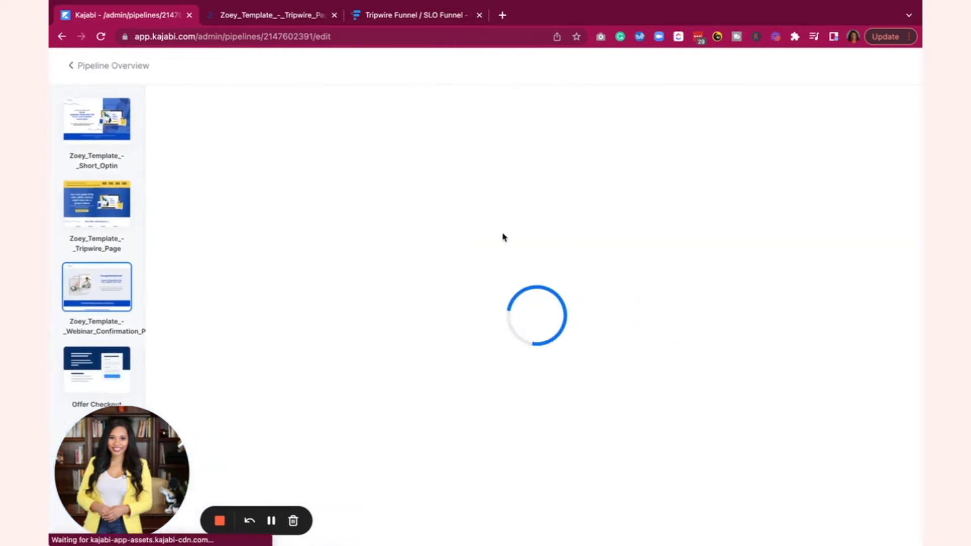
click(77, 76)
- Rename the Zoey_Template_-_Webinar_Confirmation_Page landing page to "Zoey_Template_-_Tripwire Thank You Page" and save its details
scroll(553, 327, down, 3)
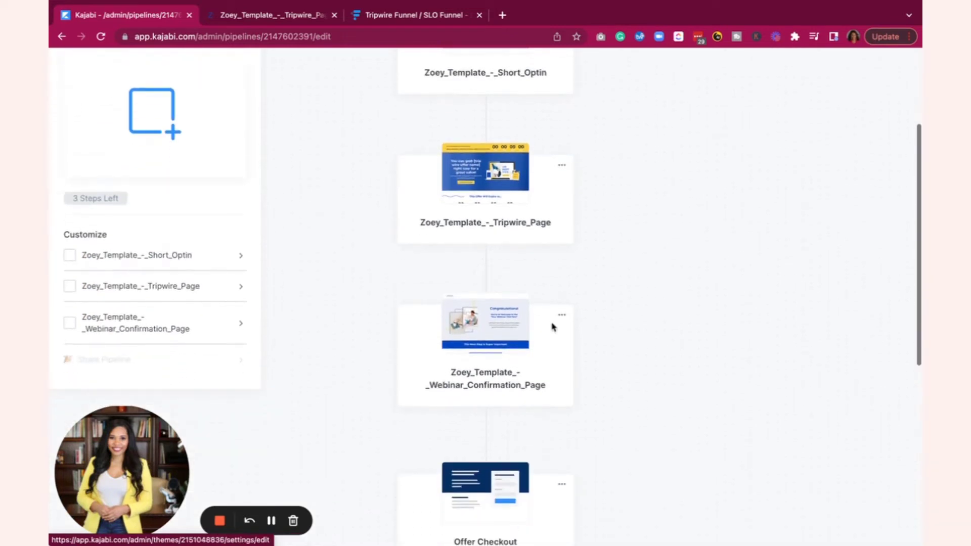
click(561, 315)
click(578, 332)
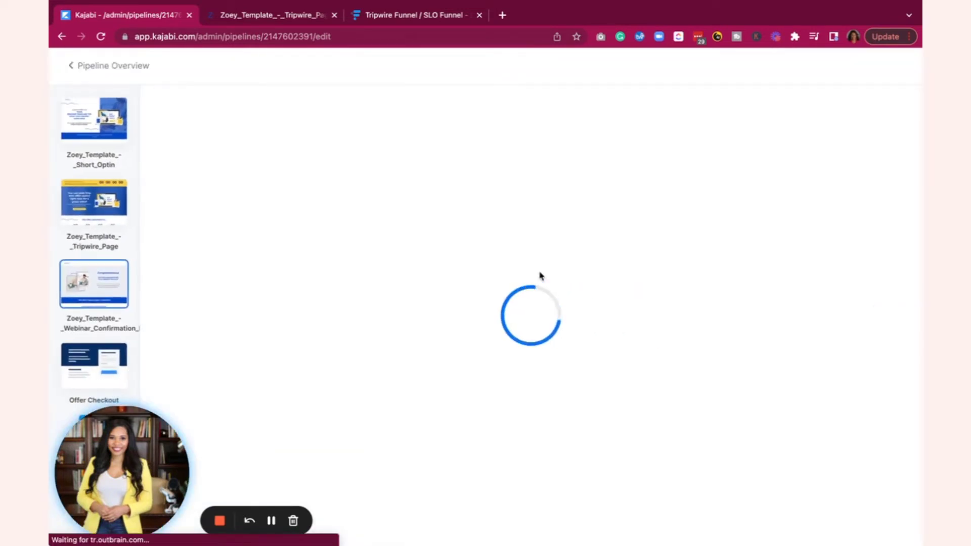
click(664, 205)
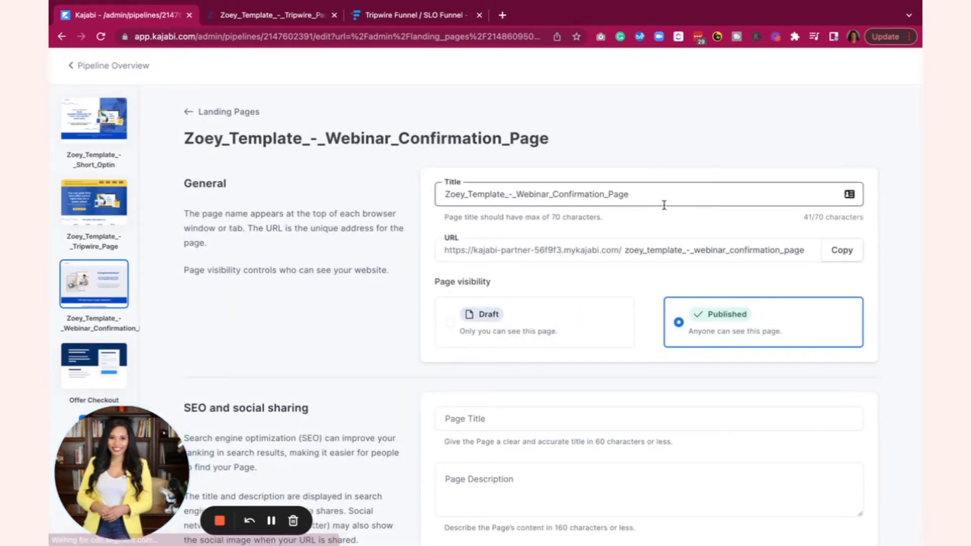
drag(661, 194, 517, 192)
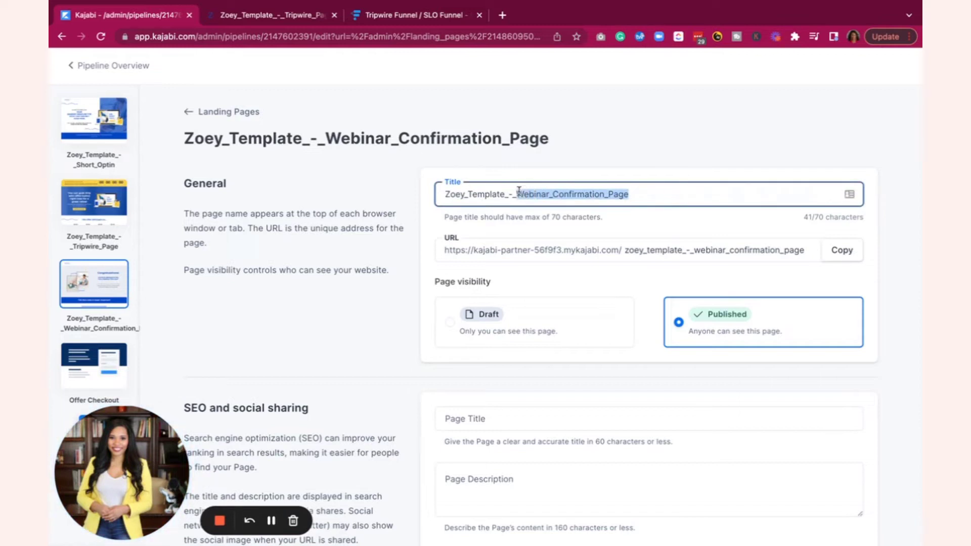
text(Tripwire Thank You)
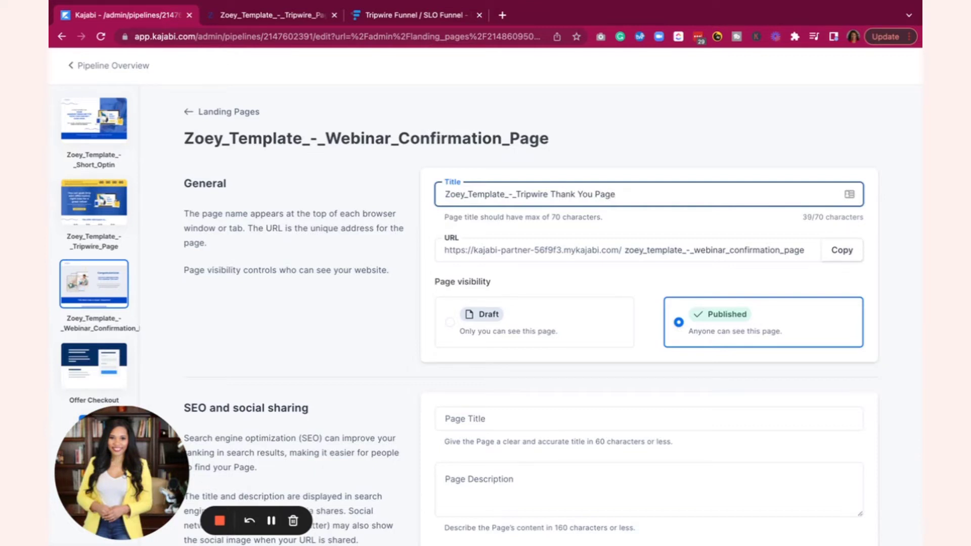
scroll(522, 272, down, 4)
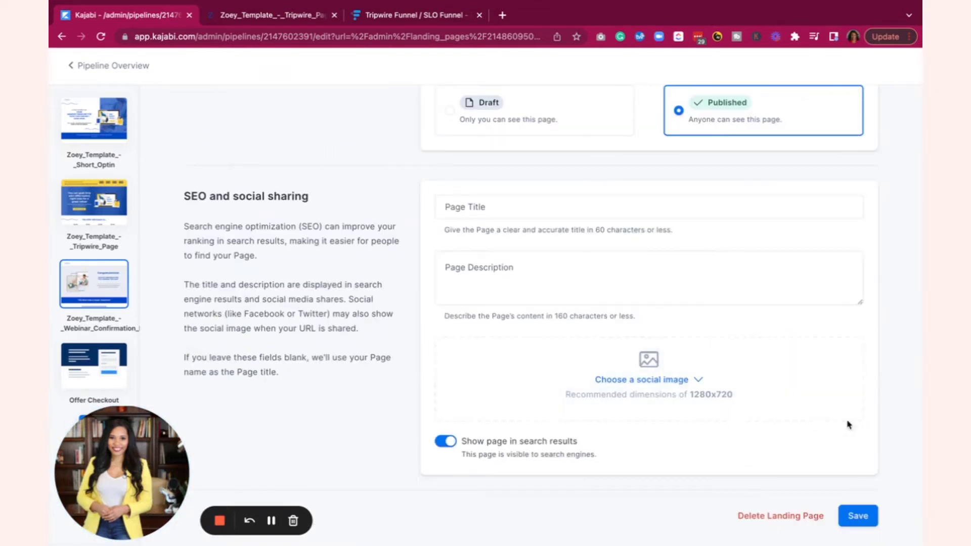
click(854, 516)
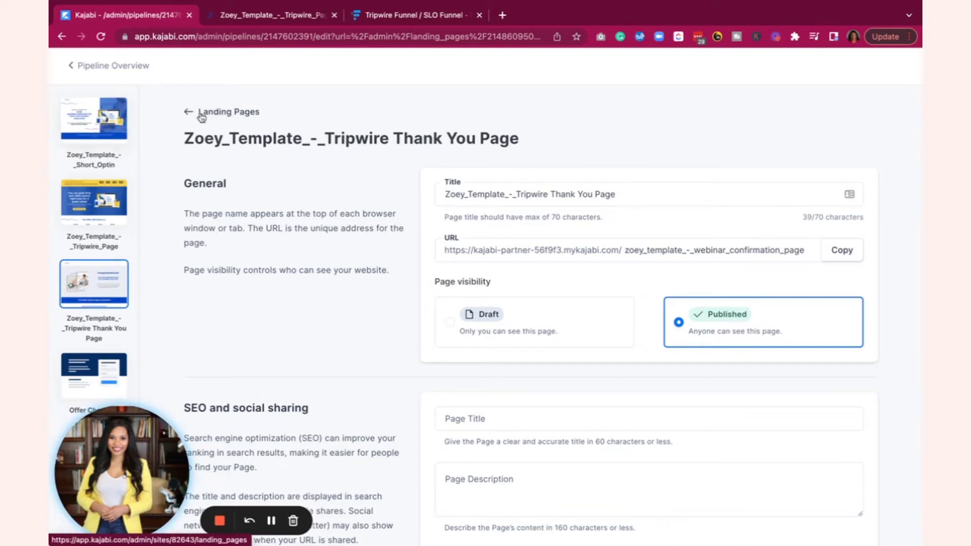
- Return to the pipeline overview and review the sequence of opt-in, tripwire, thank-you and offer checkout steps
click(203, 113)
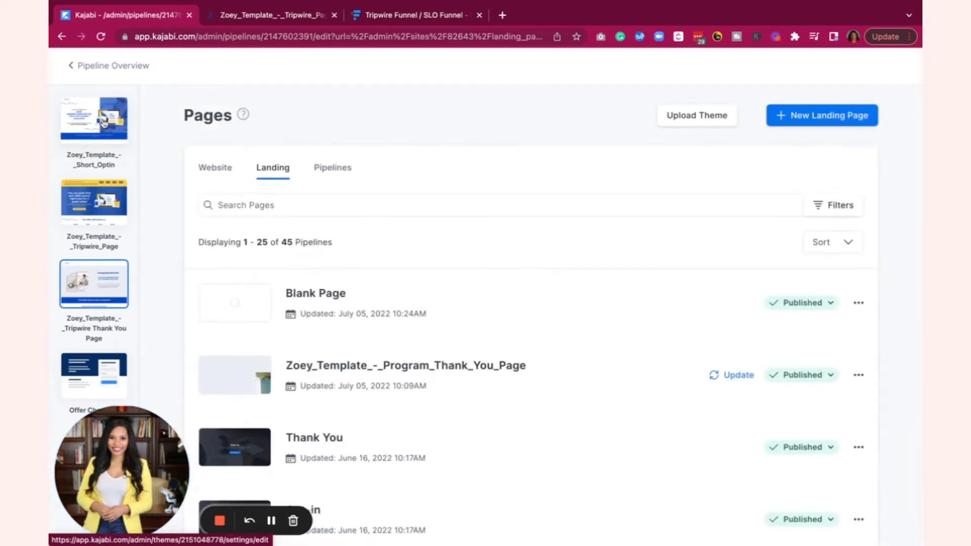
click(75, 67)
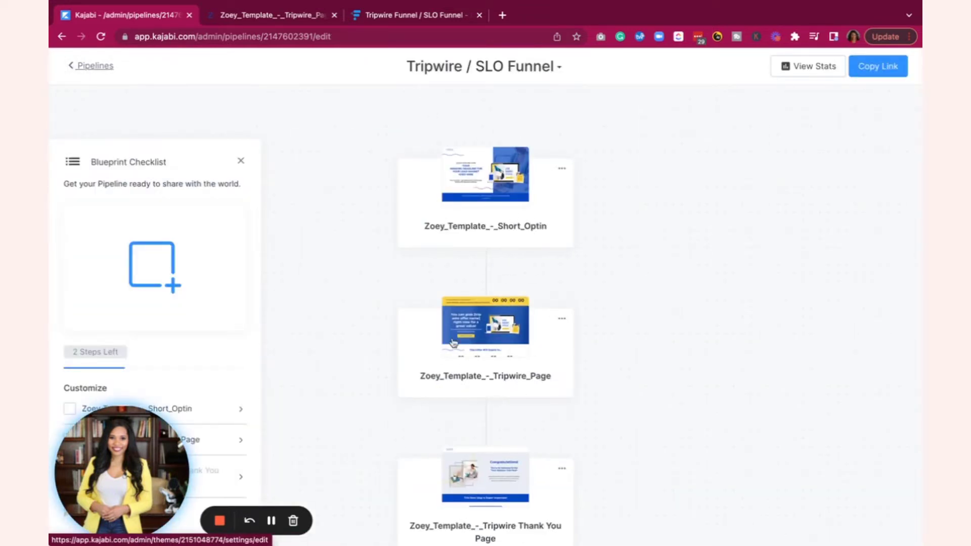
scroll(453, 343, down, 5)
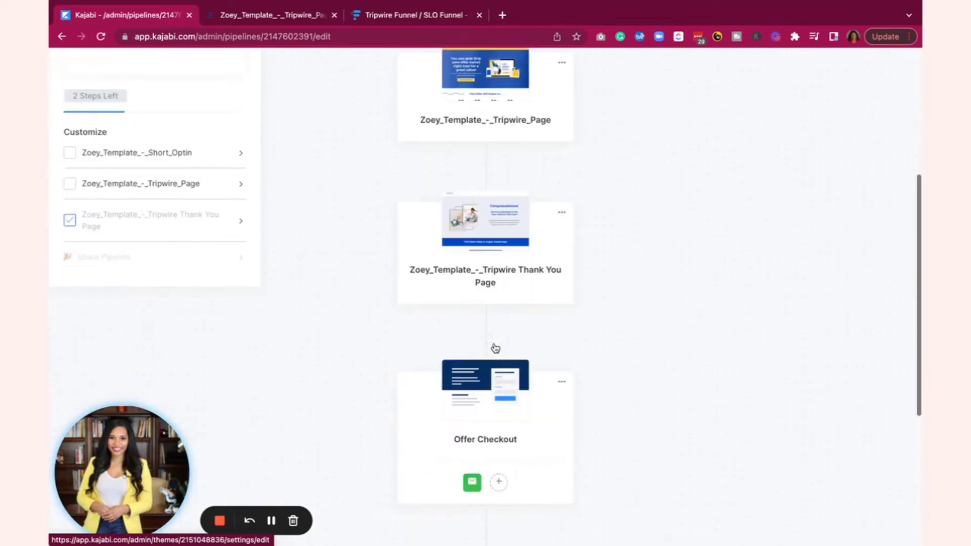
scroll(495, 348, down, 2)
scroll(492, 332, up, 1)
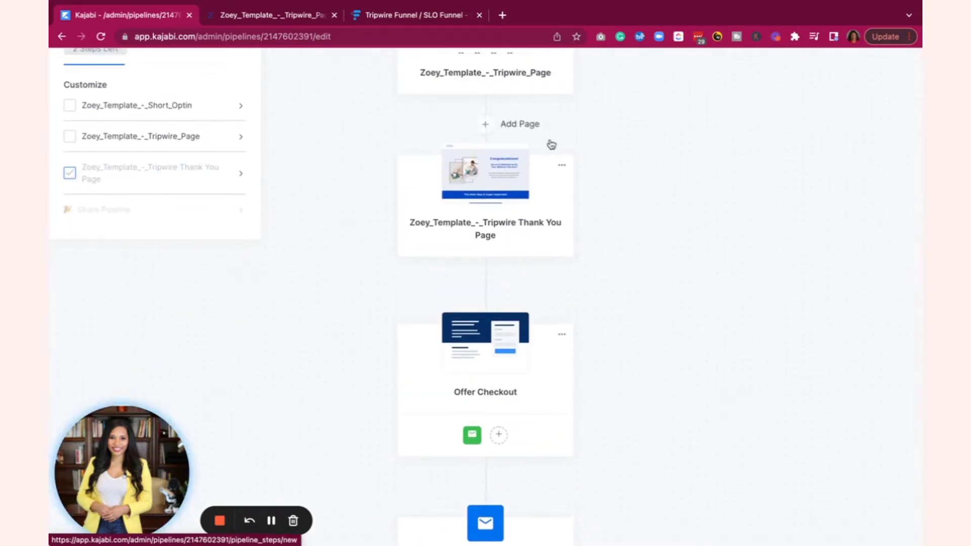
scroll(524, 350, down, 1)
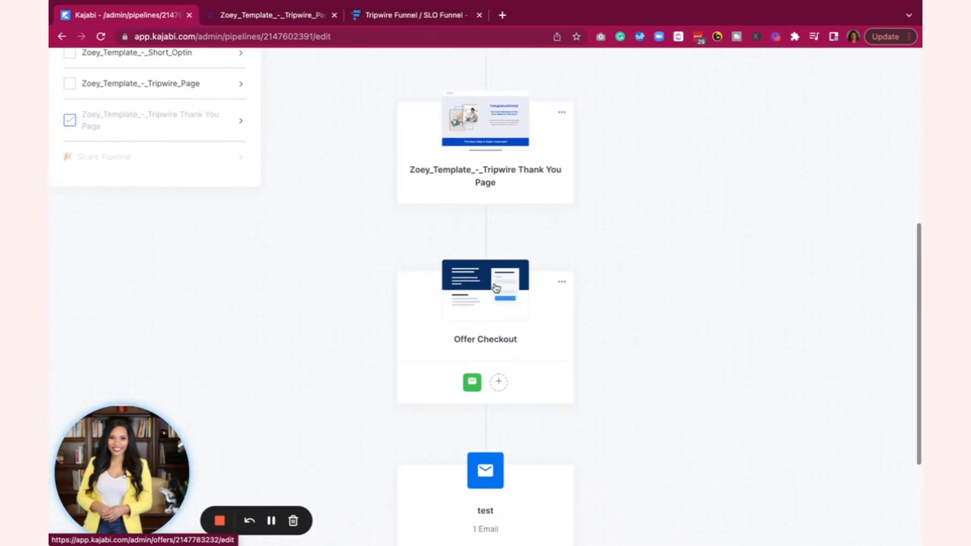
scroll(505, 318, up, 4)
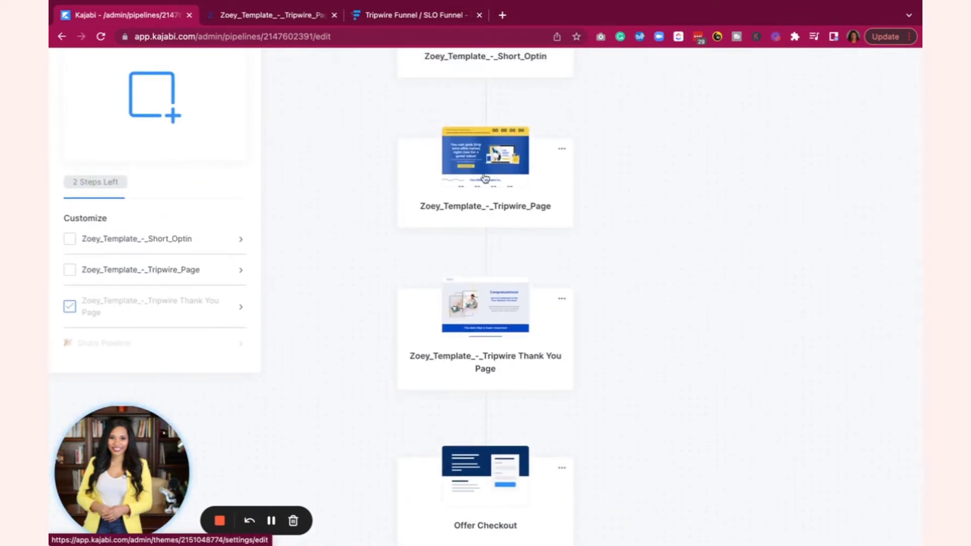
scroll(480, 178, up, 4)
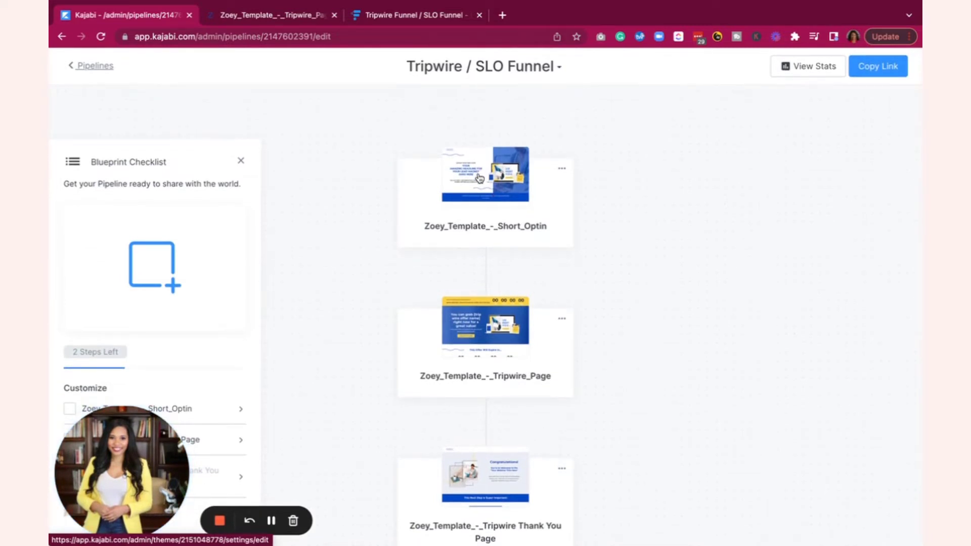
- Open the Zoey_Template_-_Short_Optin page in the editor and assign the Freebie - LM Form to its opt-in form block
click(479, 178)
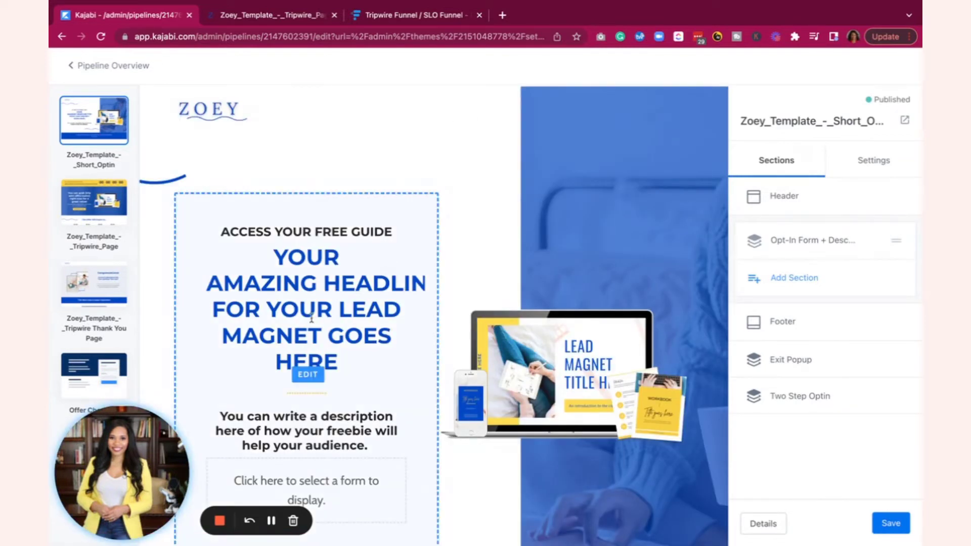
scroll(313, 316, down, 2)
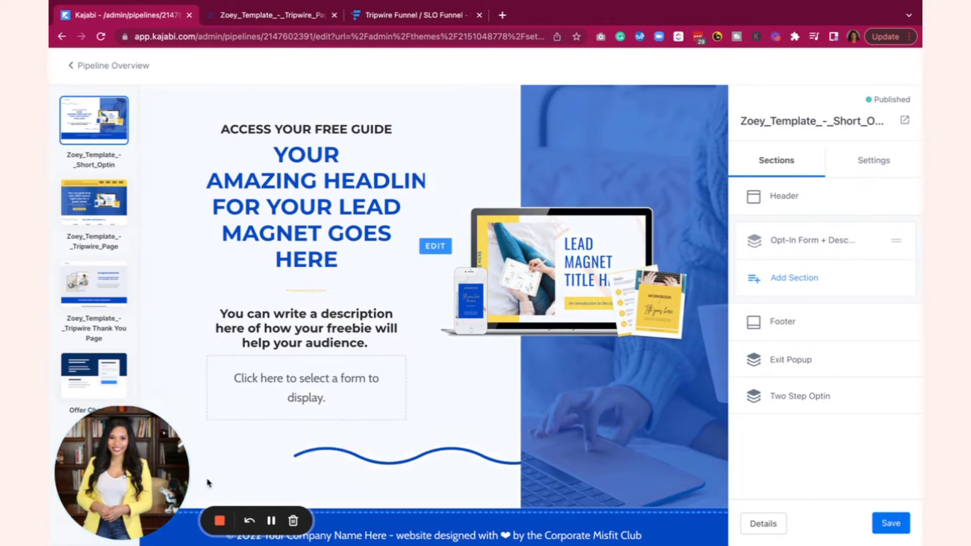
click(283, 383)
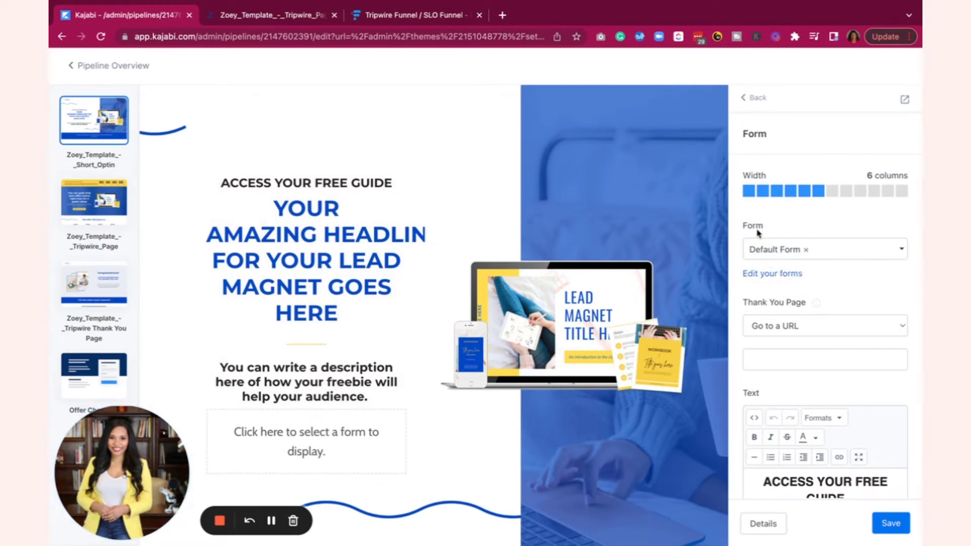
click(807, 253)
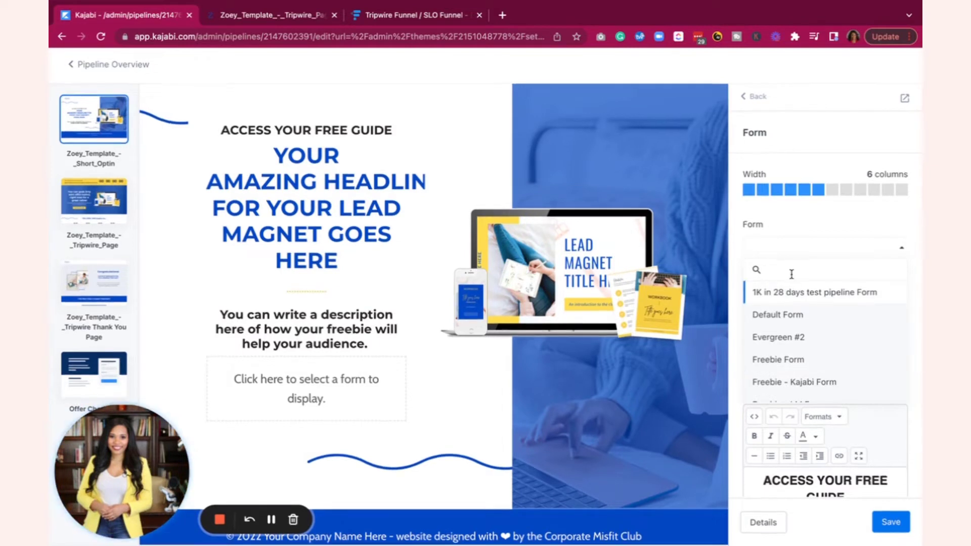
scroll(794, 340, down, 2)
scroll(793, 329, down, 3)
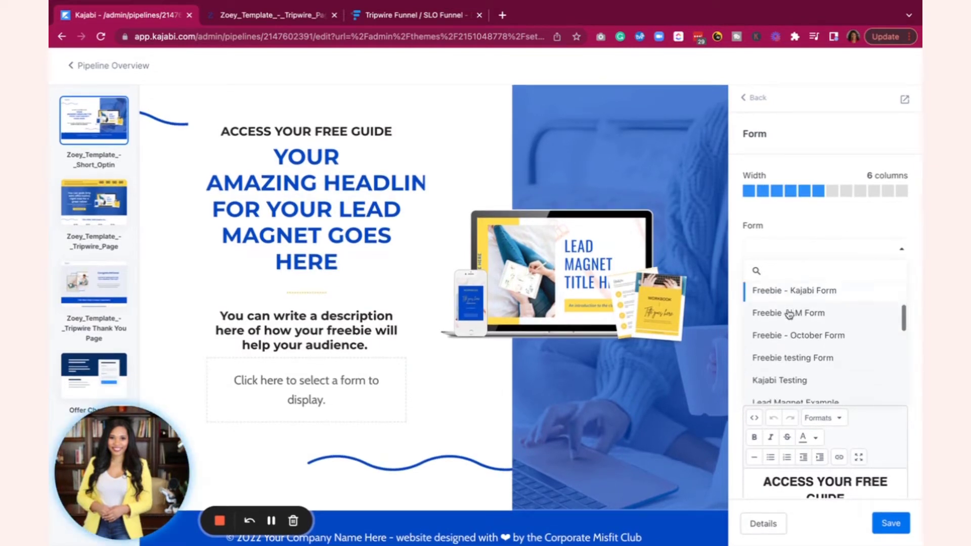
scroll(789, 313, up, 1)
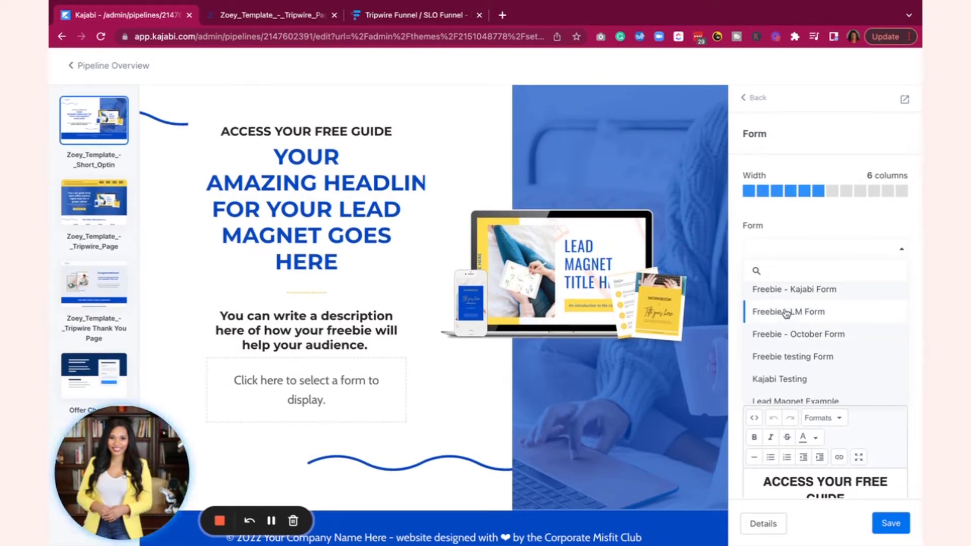
click(787, 313)
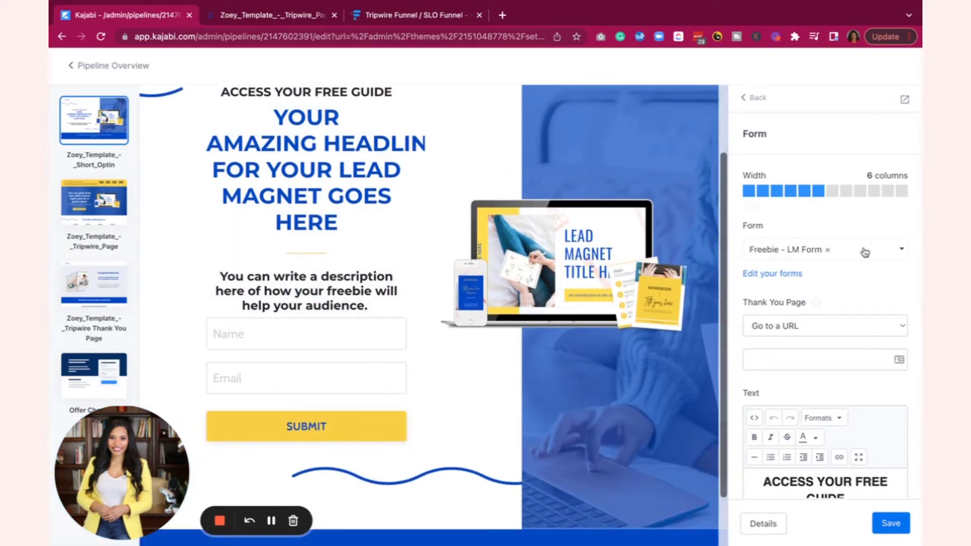
- Set the opt-in form's thank you page to "Go to the next Pipeline Step"
click(848, 326)
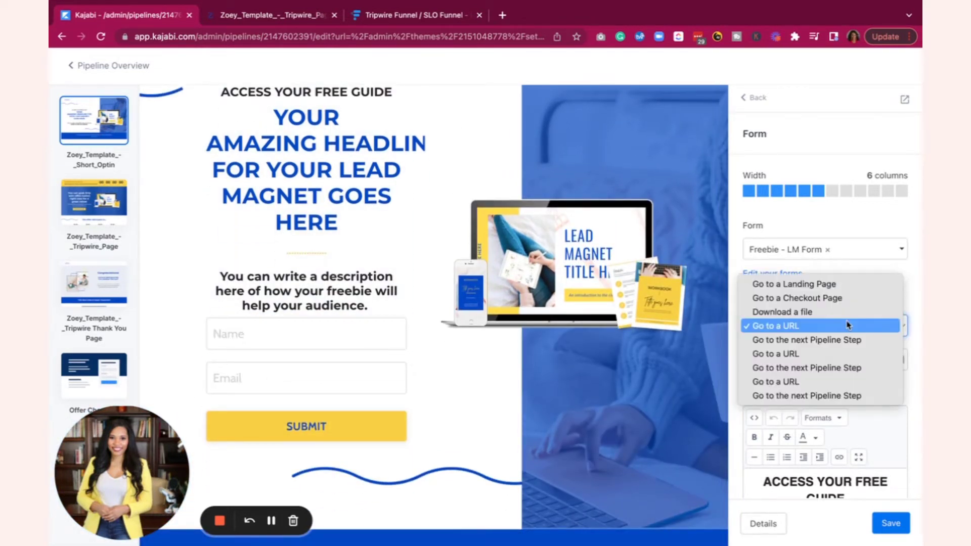
click(847, 327)
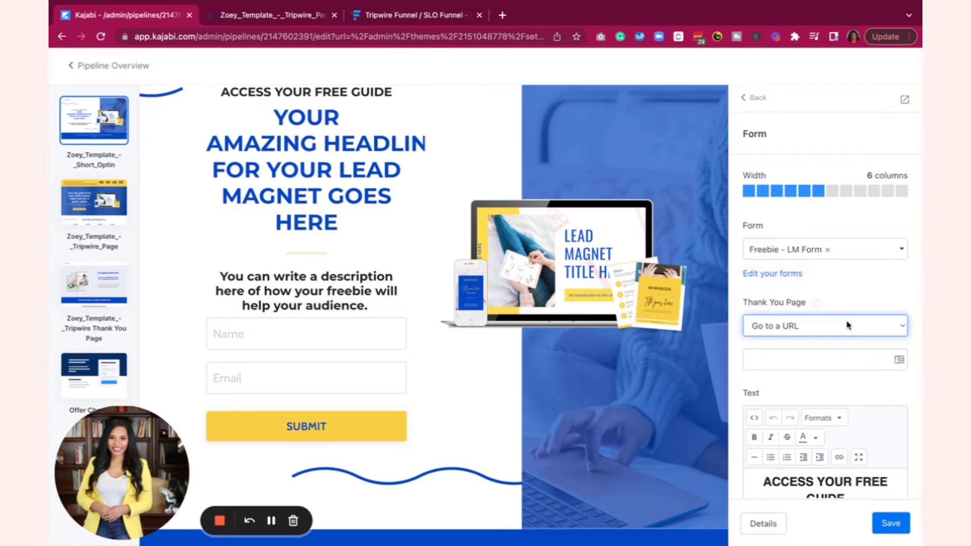
click(822, 329)
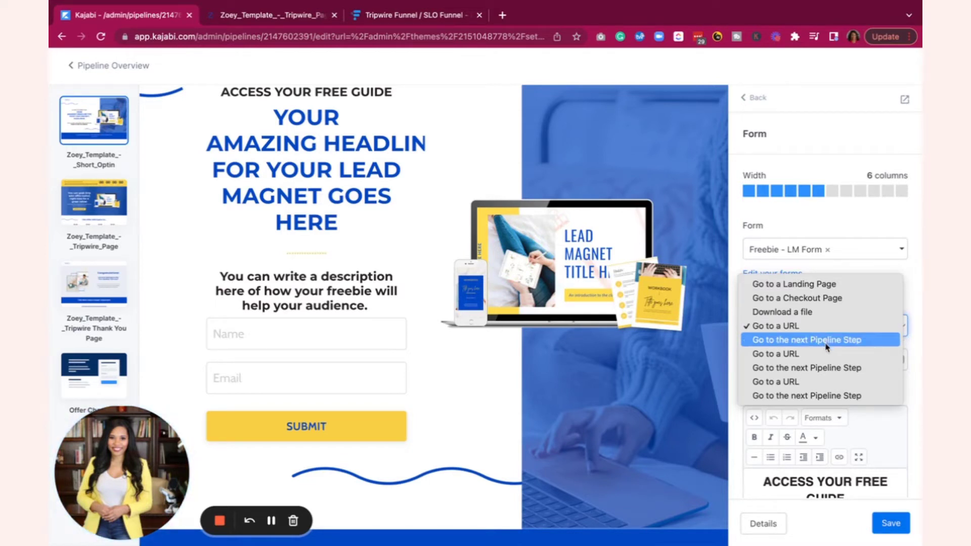
click(826, 340)
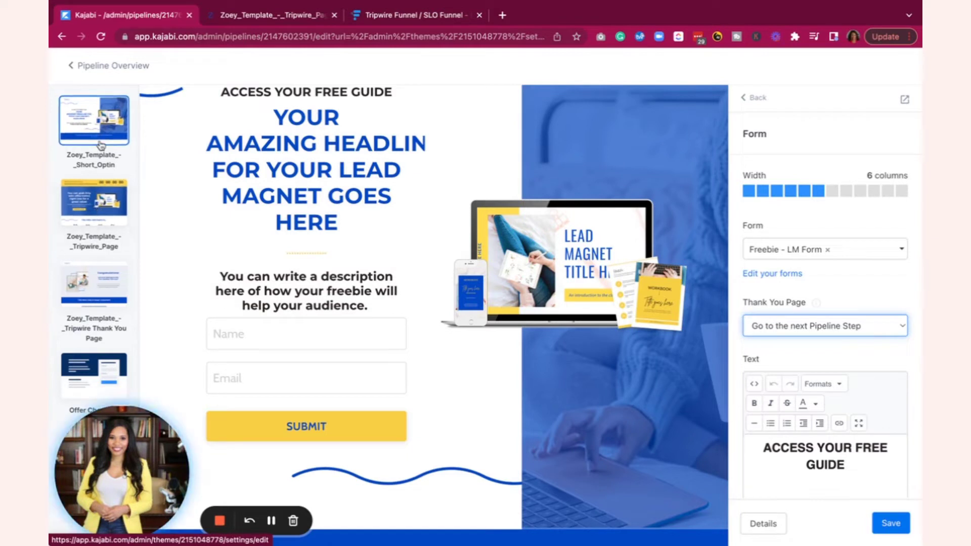
- Save the Zoey_Template_-_Short_Optin page and return to the pipeline overview
click(891, 524)
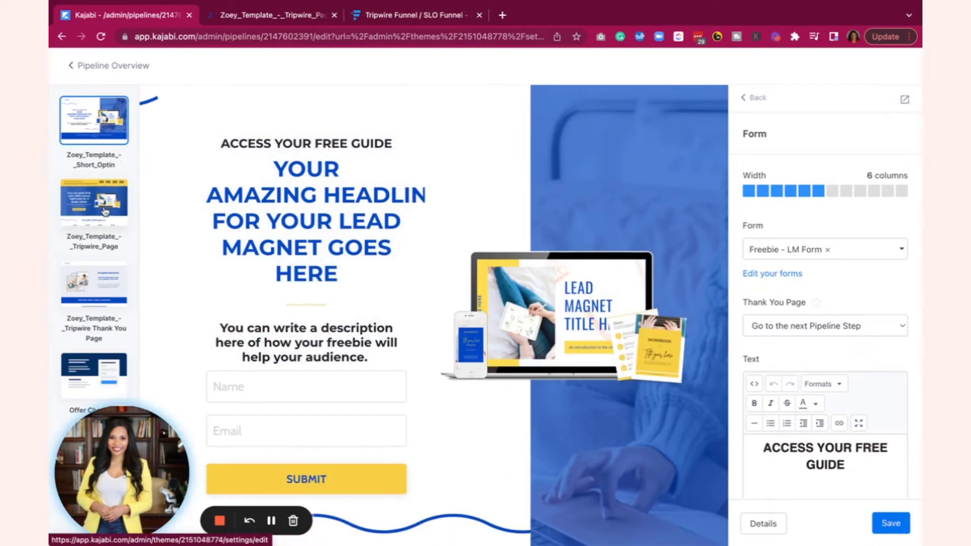
click(97, 66)
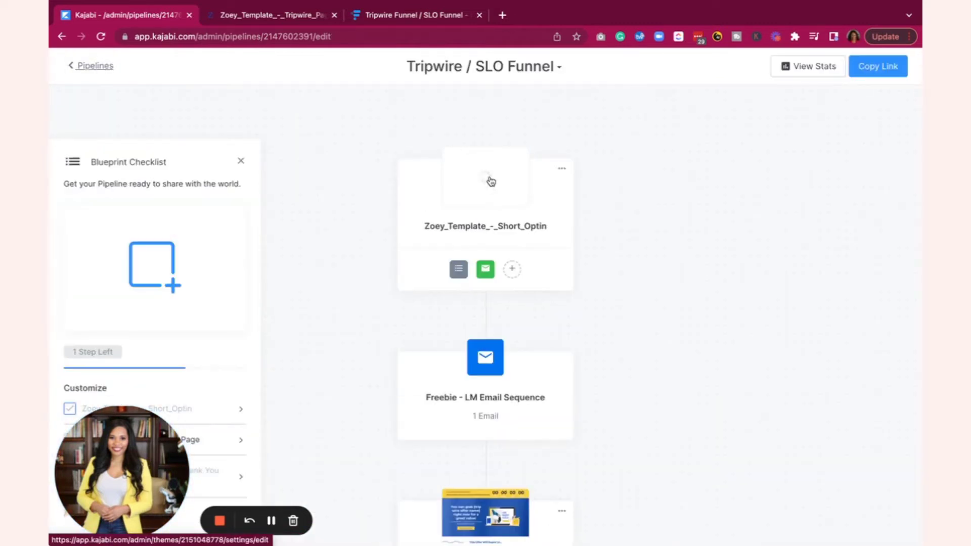
- Check the opt-in page's email automation, then switch to the Funnelytics map and examine the lead magnet delivery and Indoc email flow
mouse_move(485, 279)
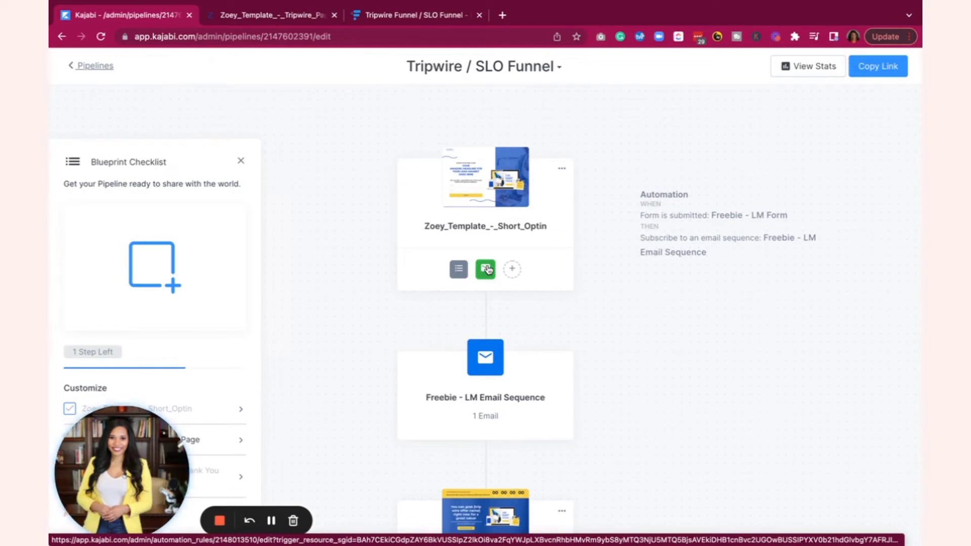
click(386, 18)
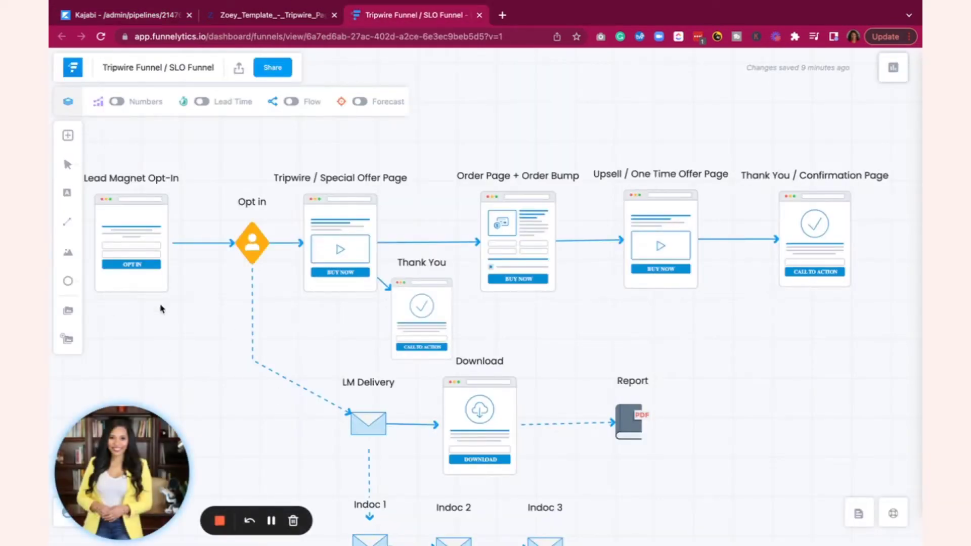
scroll(390, 375, down, 1)
scroll(390, 375, down, 2)
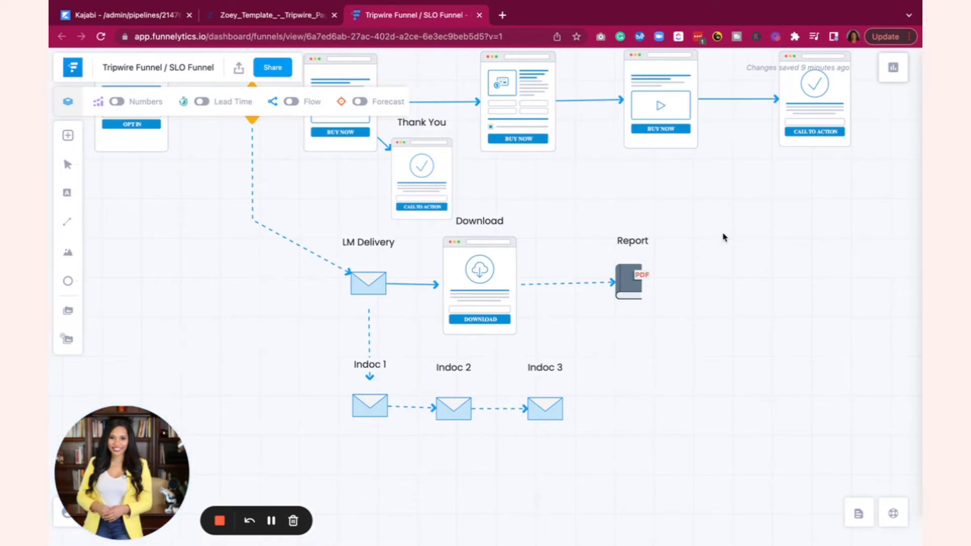
- Switch back to the Kajabi pipeline and review the opt-in automation, the Freebie - LM Email Sequence and the order of the following pages
click(132, 18)
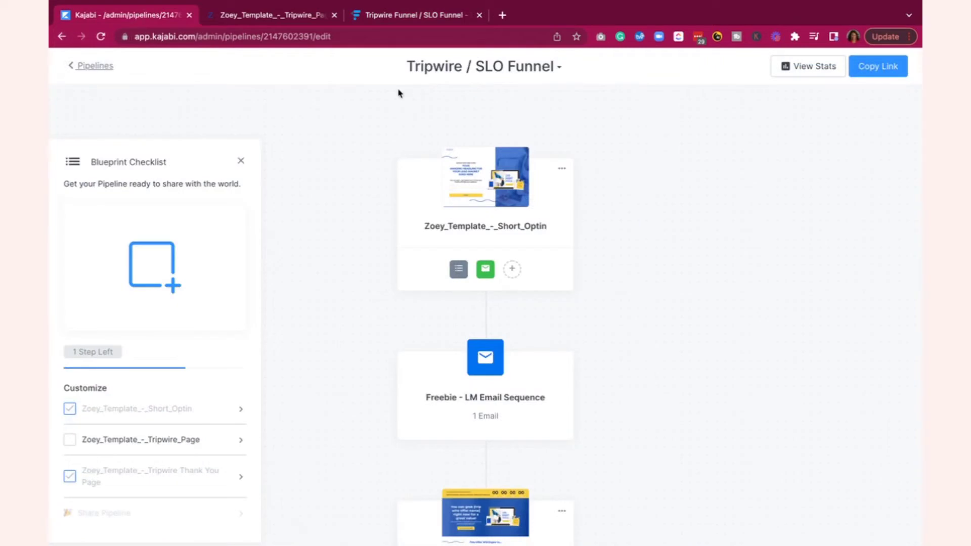
scroll(487, 308, down, 1)
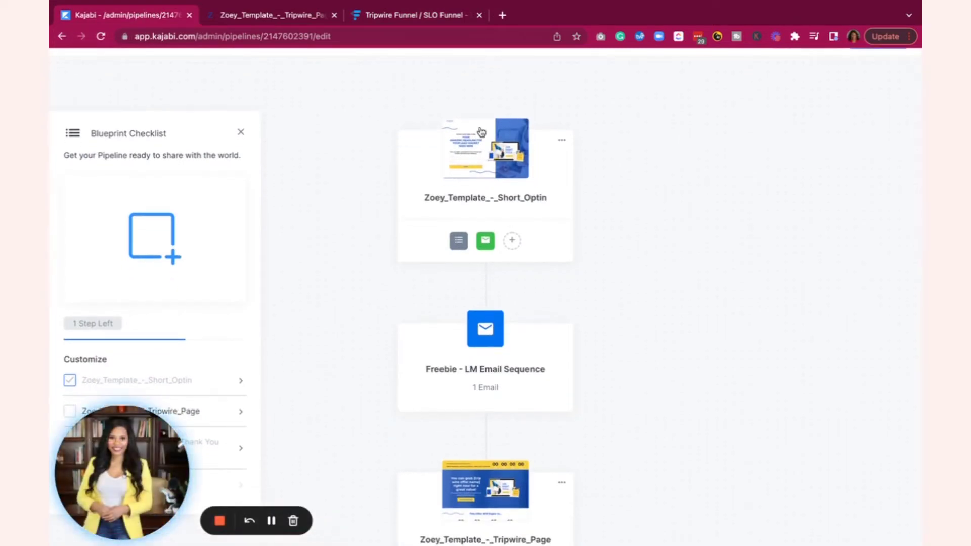
mouse_move(487, 247)
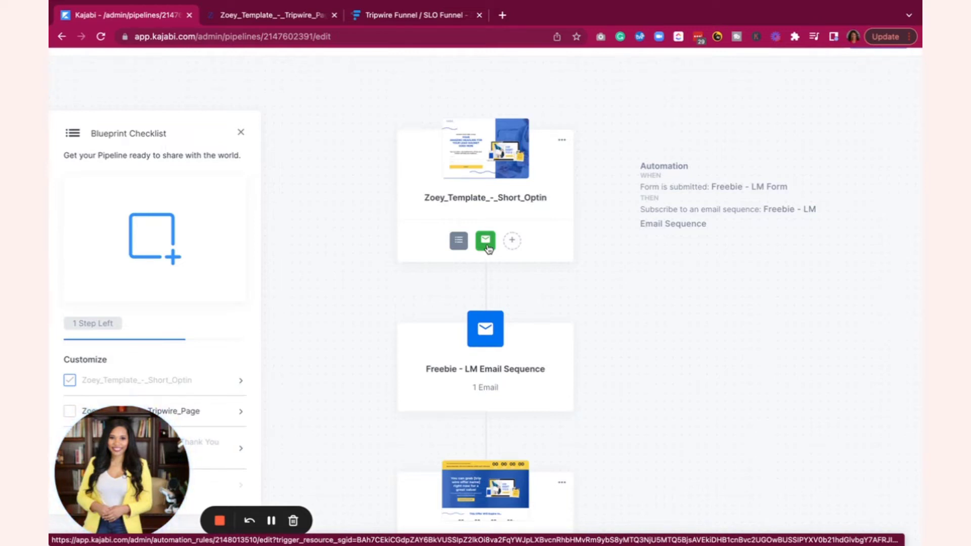
scroll(488, 247, down, 2)
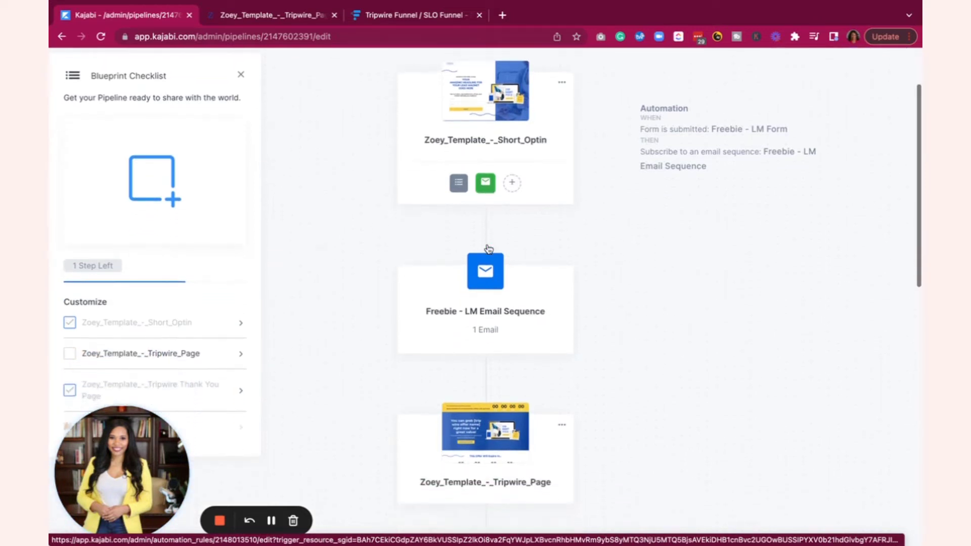
scroll(493, 303, down, 2)
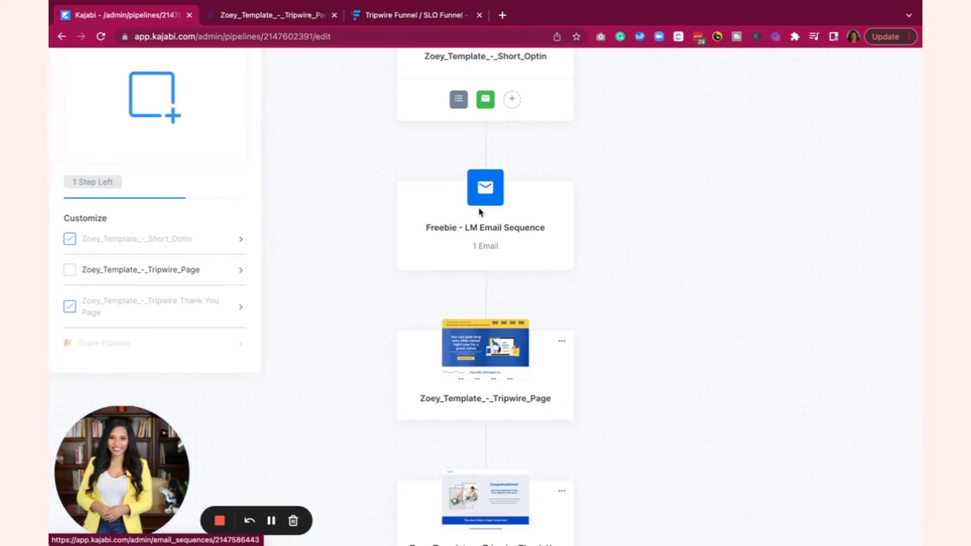
scroll(472, 223, up, 4)
scroll(489, 220, down, 5)
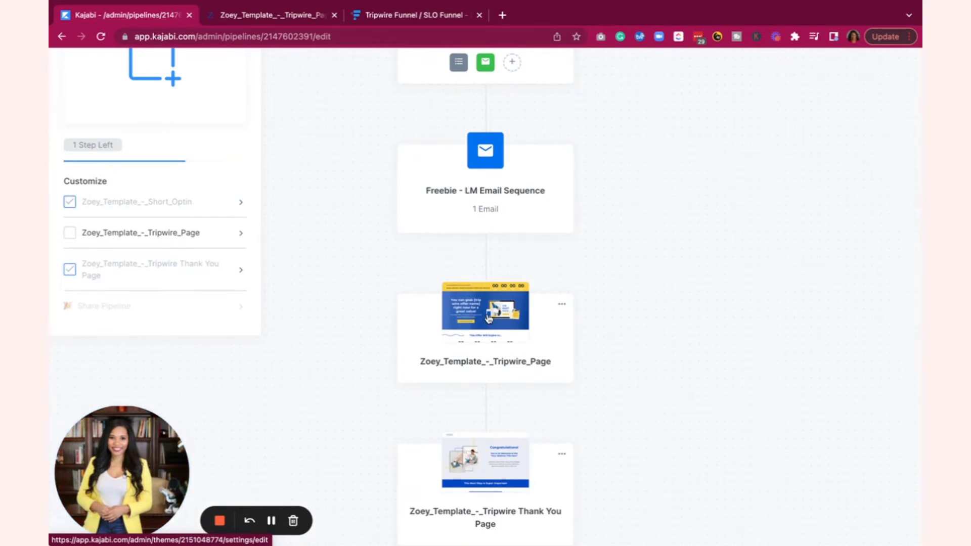
scroll(498, 252, up, 4)
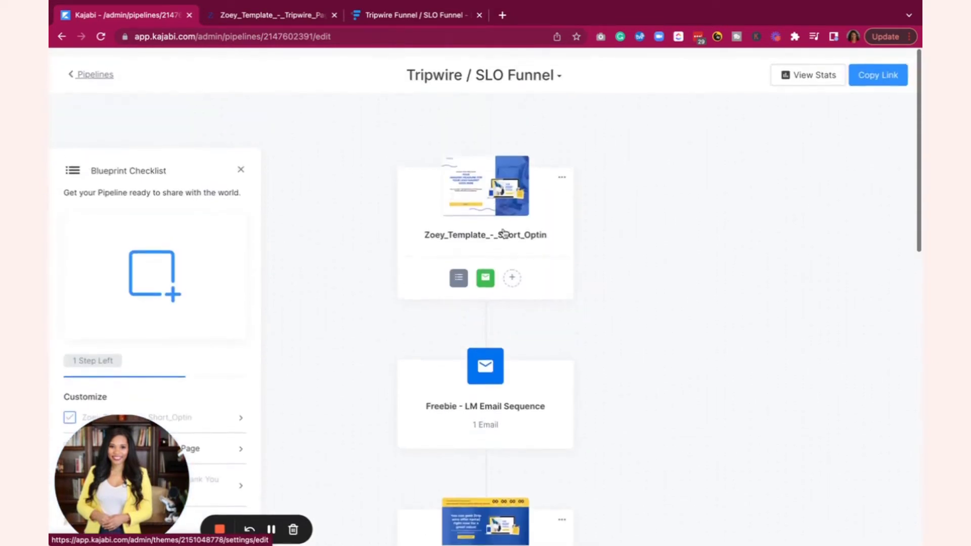
scroll(499, 216, down, 3)
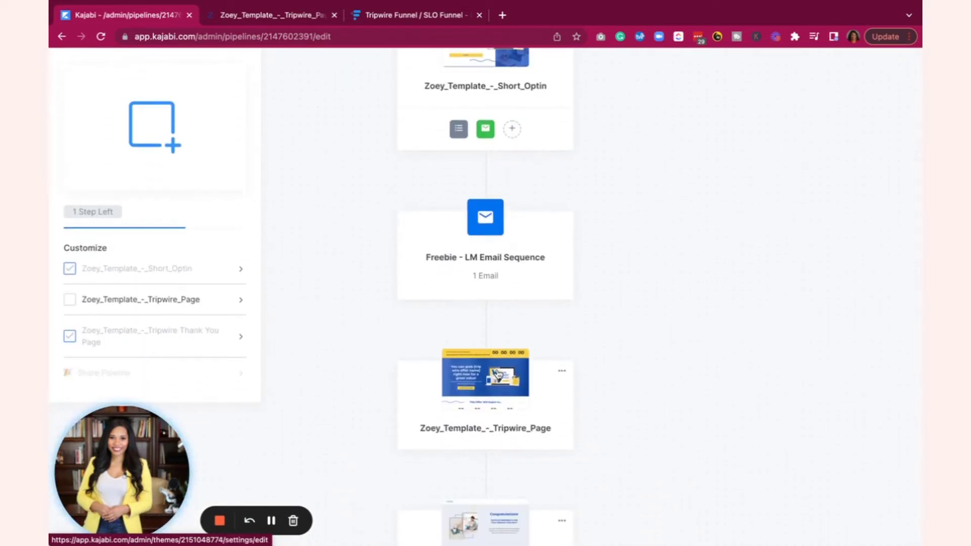
- Open the Zoey_Template_-_Tripwire_Page and make its hero "Order Now For Just $$$" button go to the Mini Course Launch Offer checkout page
click(498, 373)
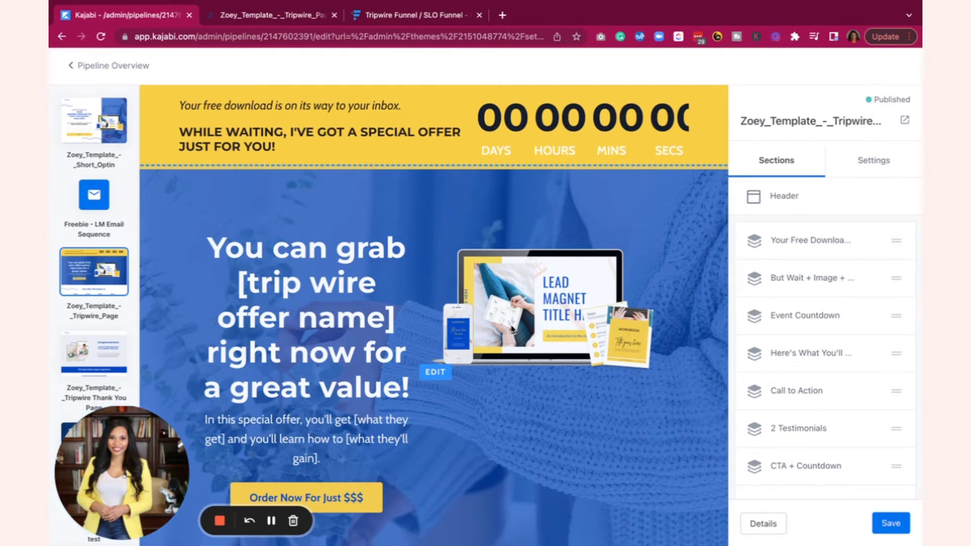
scroll(512, 329, down, 3)
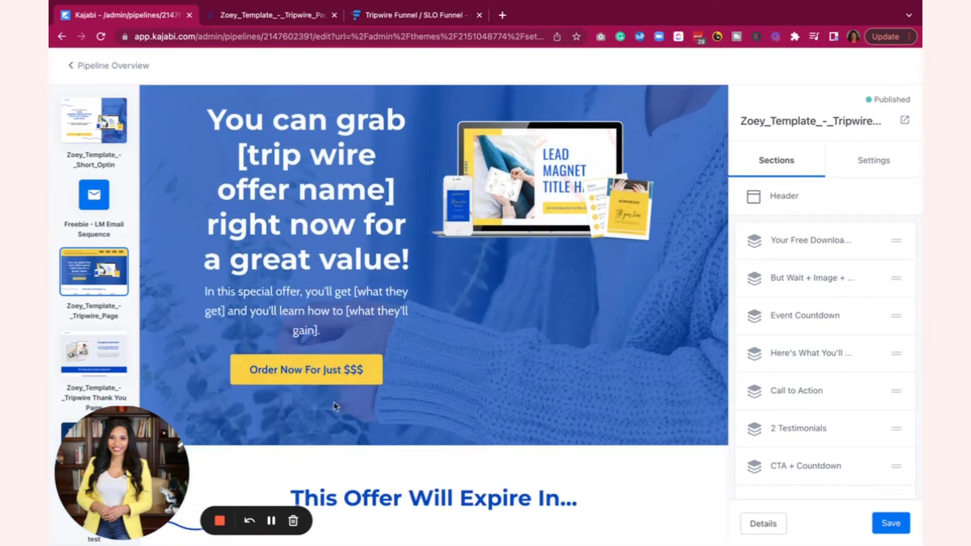
scroll(293, 369, down, 2)
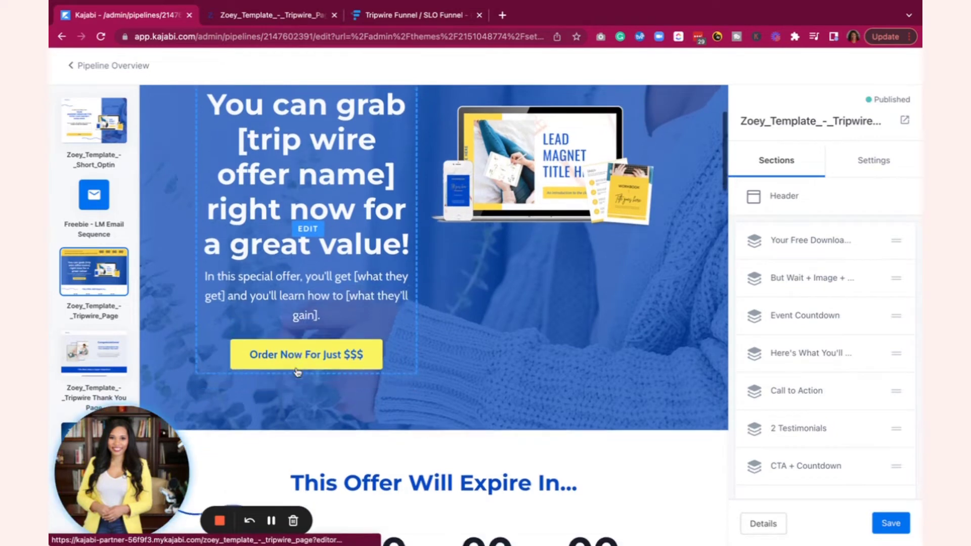
click(299, 308)
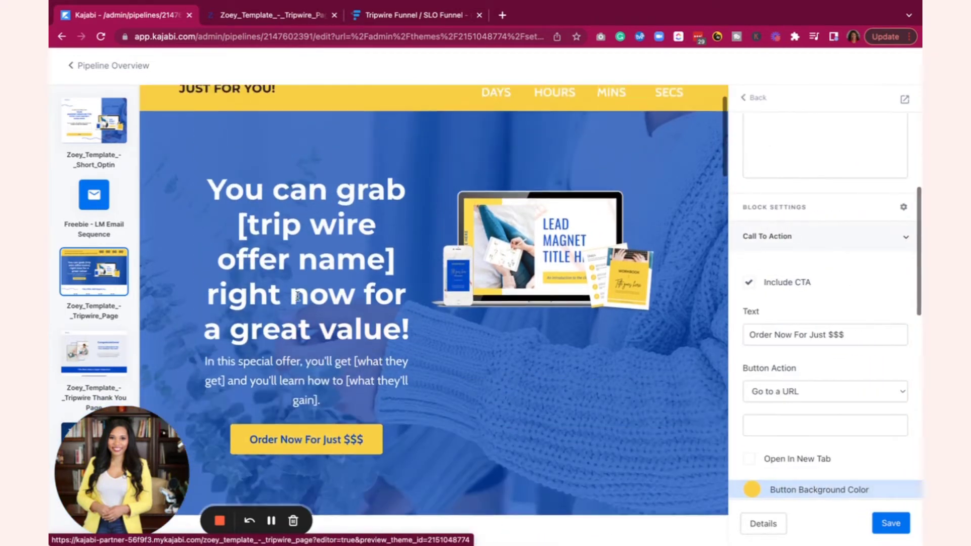
scroll(818, 342, down, 2)
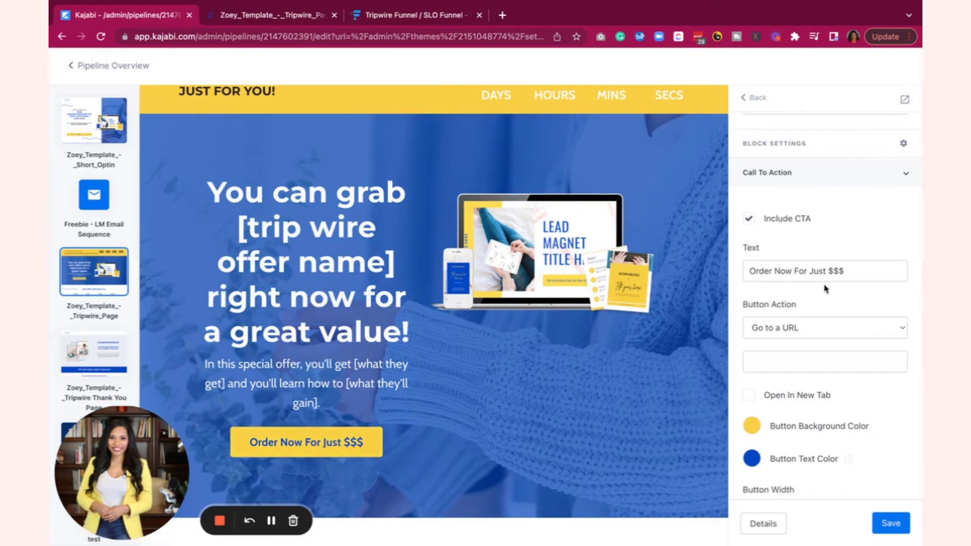
click(836, 332)
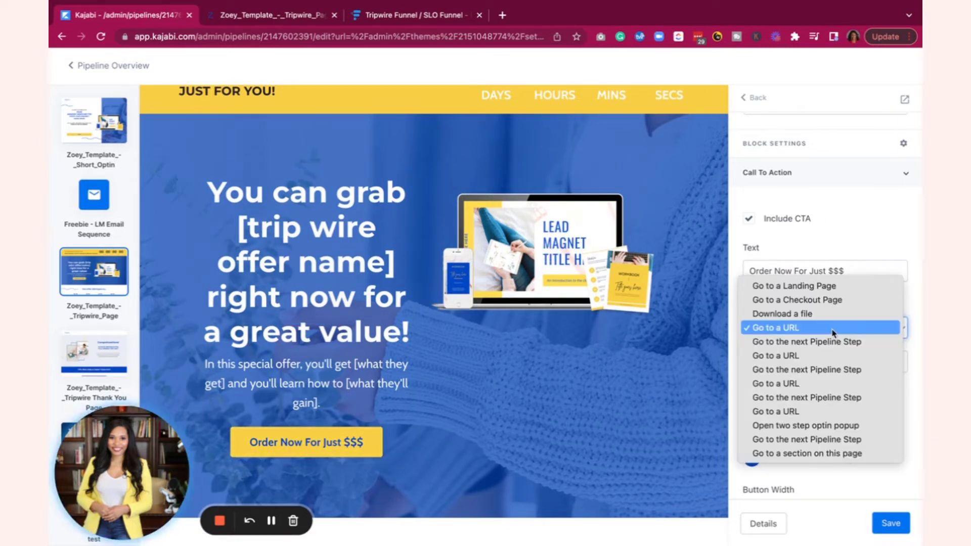
click(823, 302)
click(801, 376)
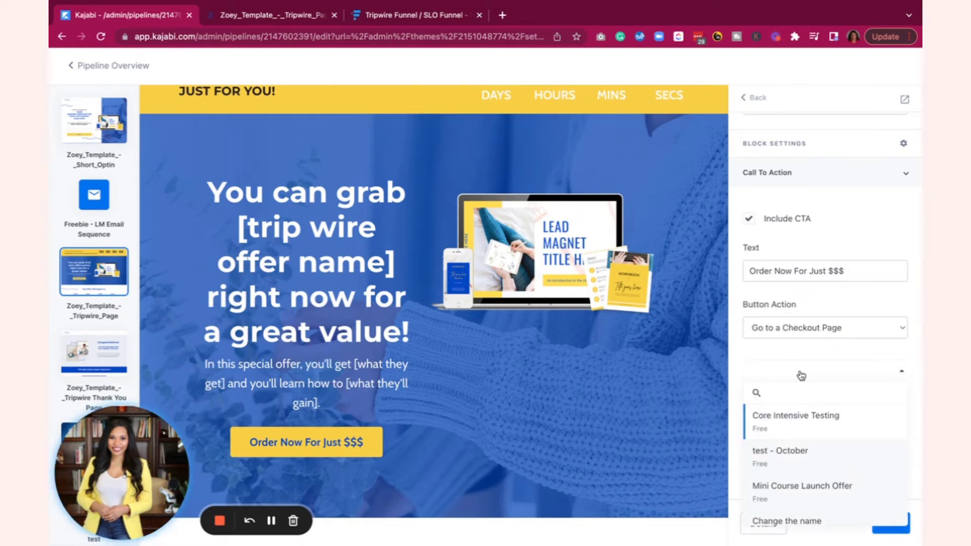
click(808, 486)
- Make the order button under the "This Offer Will Expire In..." countdown go to the Mini Course Launch Offer checkout page
scroll(581, 367, down, 5)
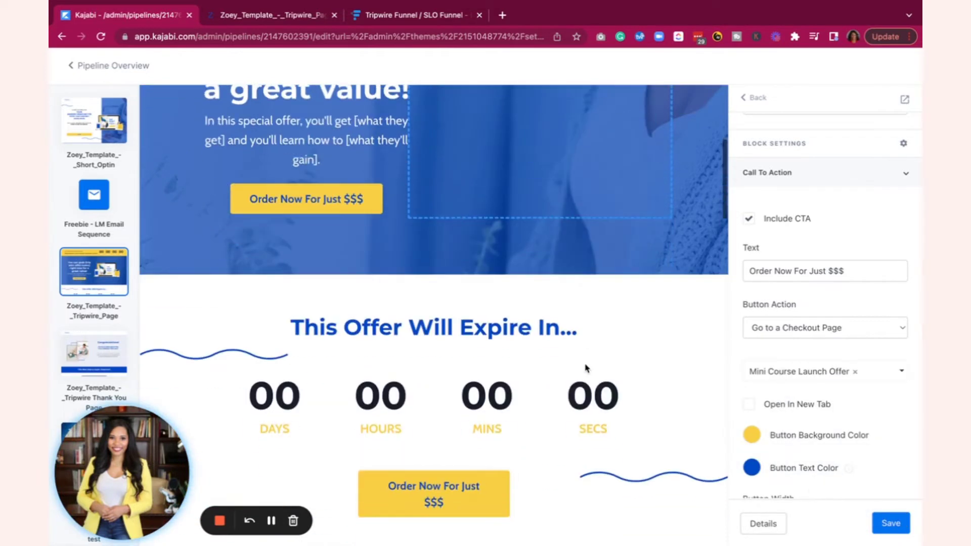
scroll(582, 367, up, 5)
scroll(585, 368, down, 5)
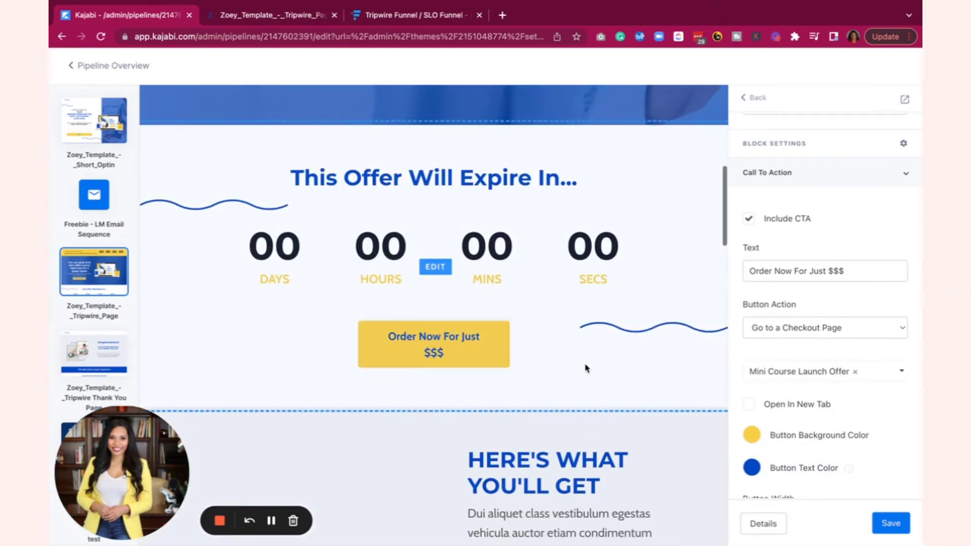
click(433, 326)
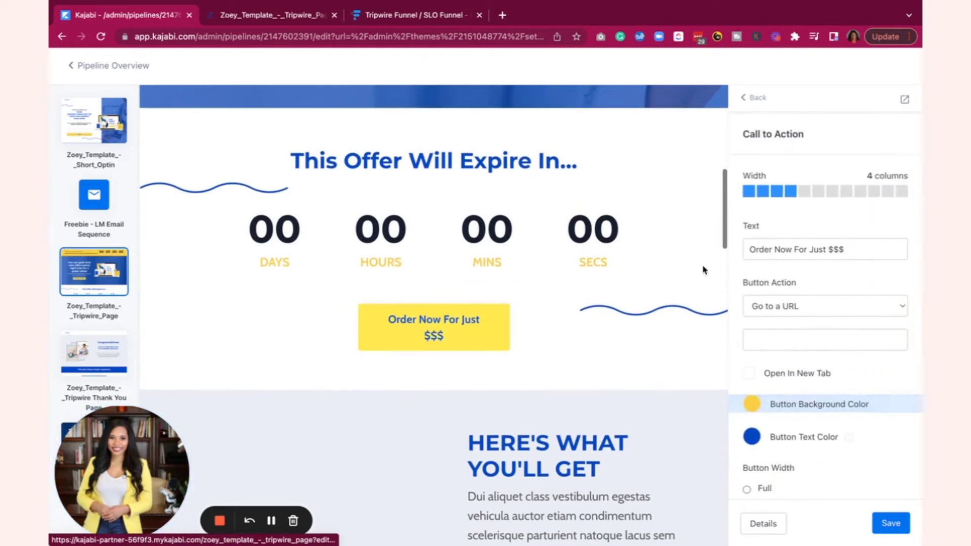
click(824, 306)
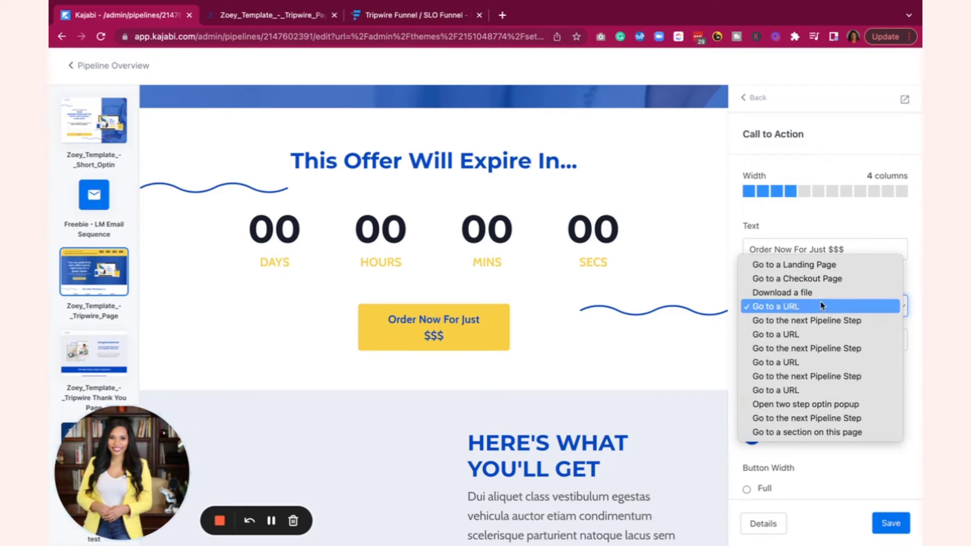
click(820, 279)
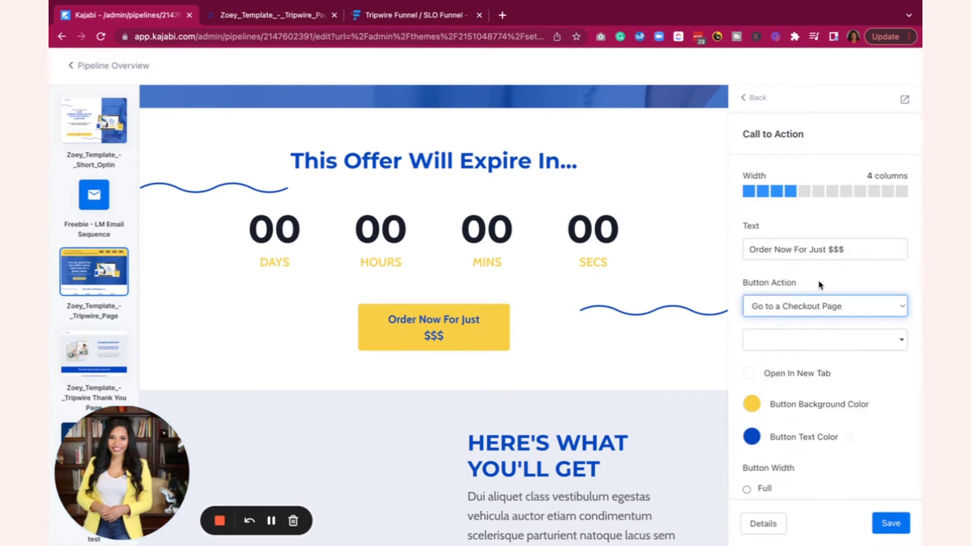
click(798, 347)
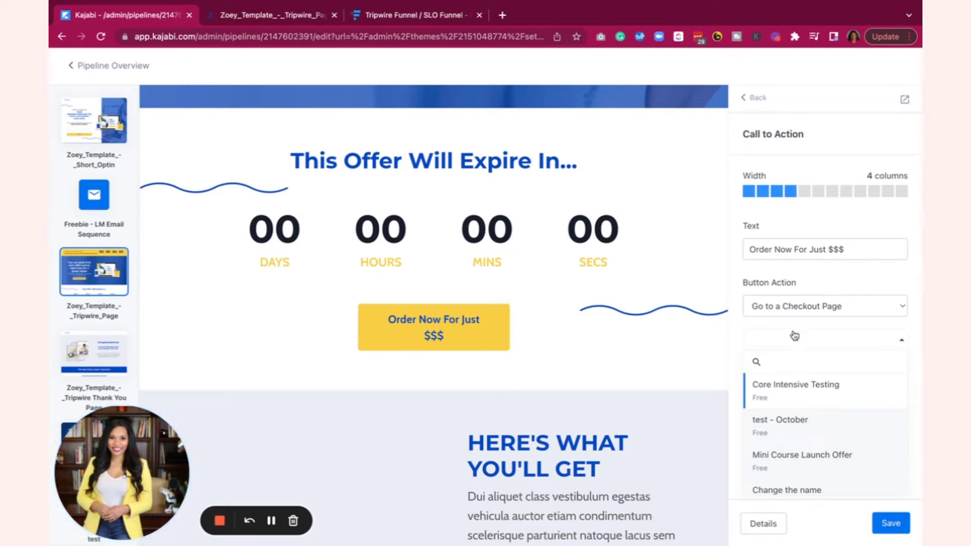
scroll(805, 456, down, 1)
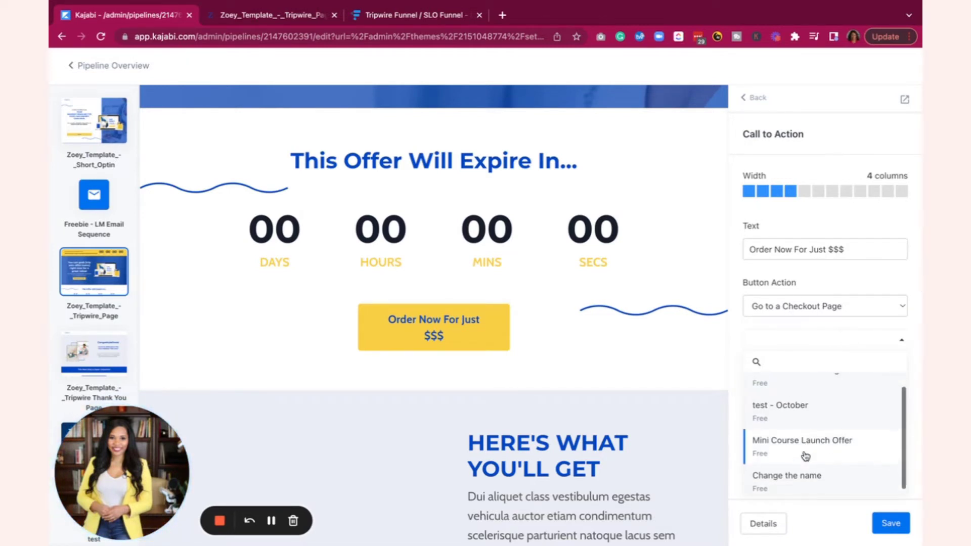
click(803, 444)
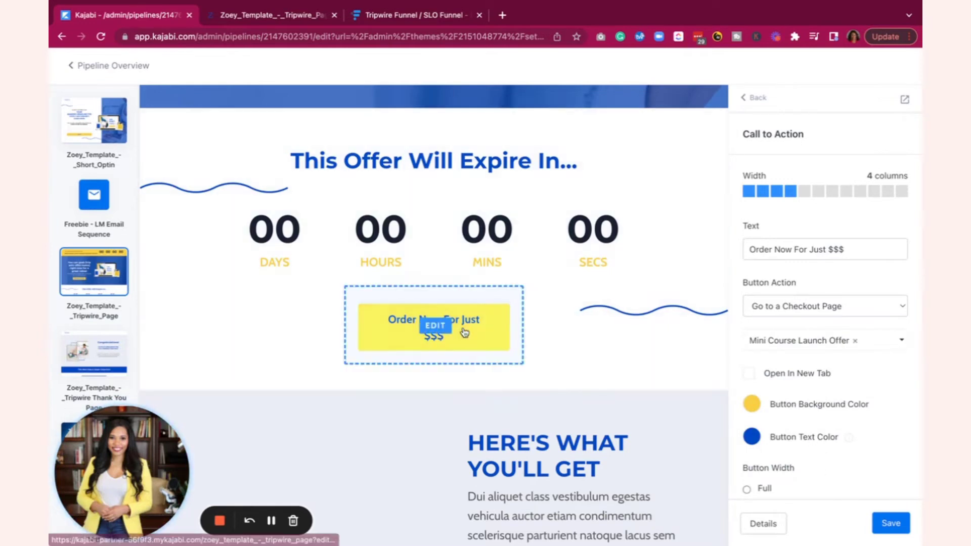
- Make the order button in the "Don't Miss This Special One Time Offer" section go to the Mini Course Launch Offer checkout page
scroll(464, 332, down, 15)
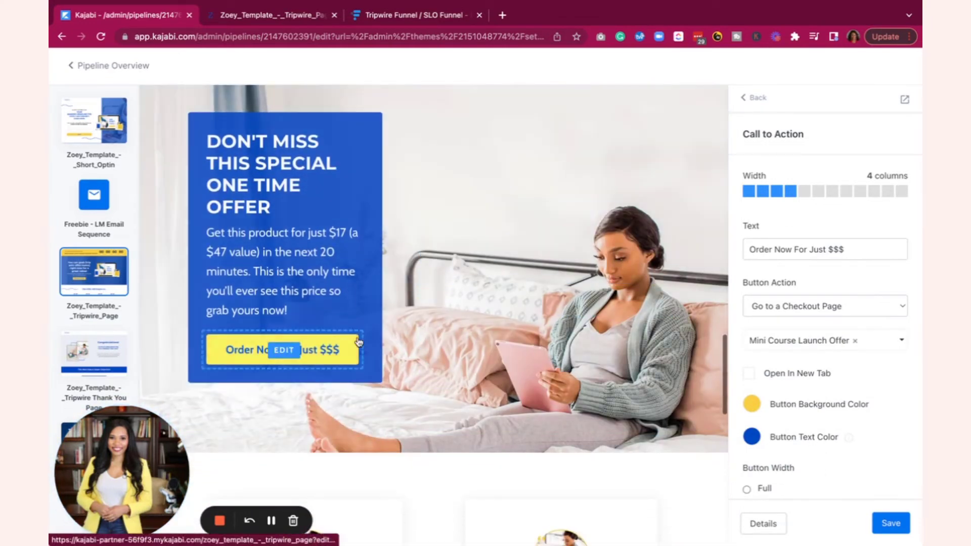
click(358, 343)
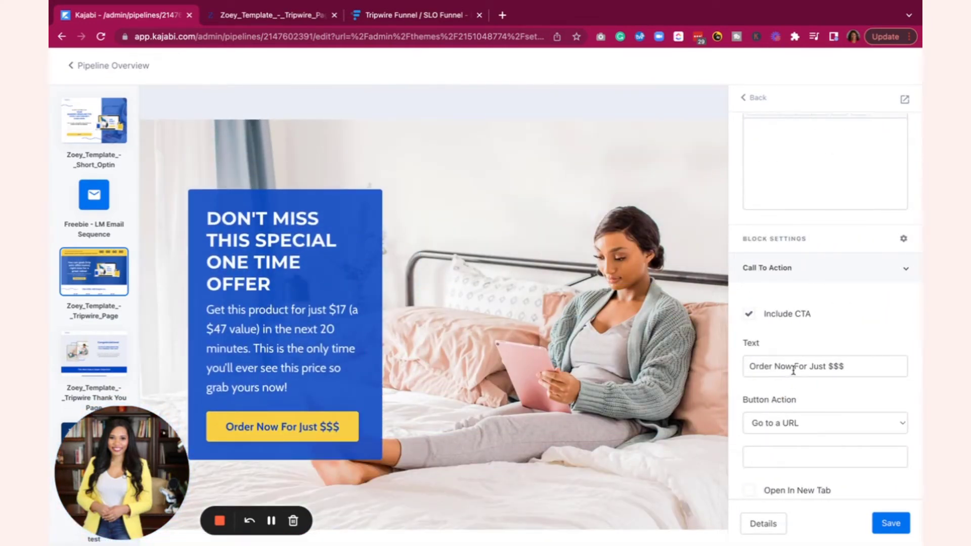
click(793, 370)
scroll(840, 360, down, 3)
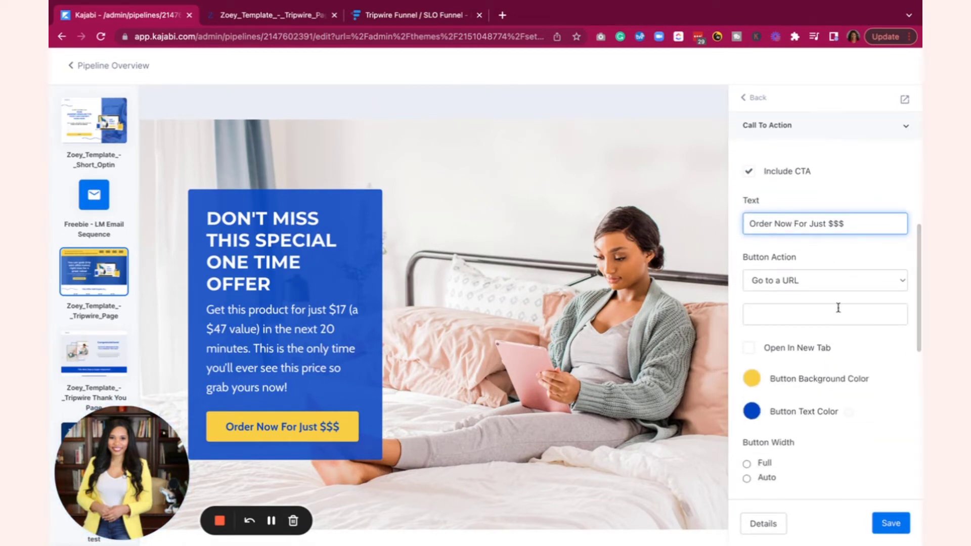
click(834, 280)
click(835, 251)
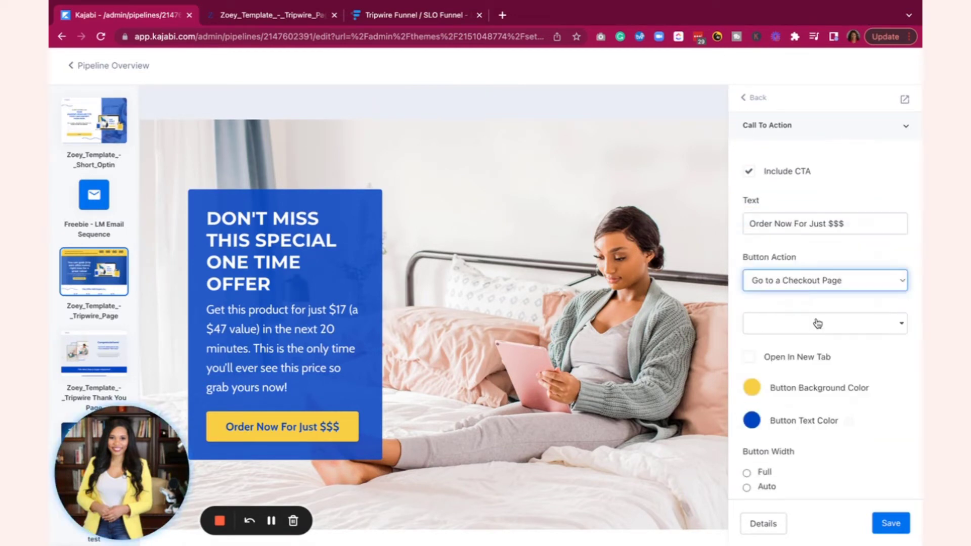
click(815, 325)
click(818, 441)
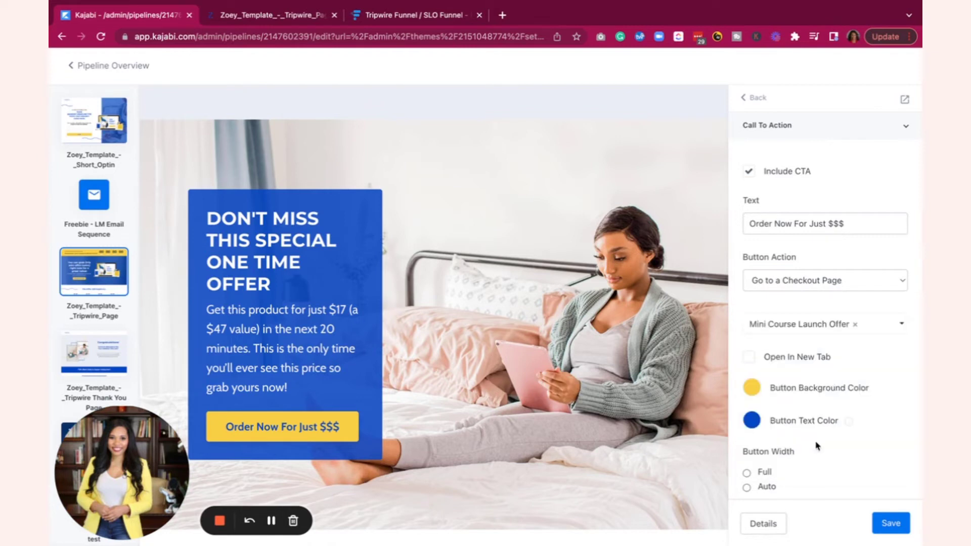
- Make the order button in the "Hurry, This Special Offer Ends In:" section go to the Mini Course Launch Offer checkout page
scroll(600, 321, down, 10)
scroll(600, 321, down, 4)
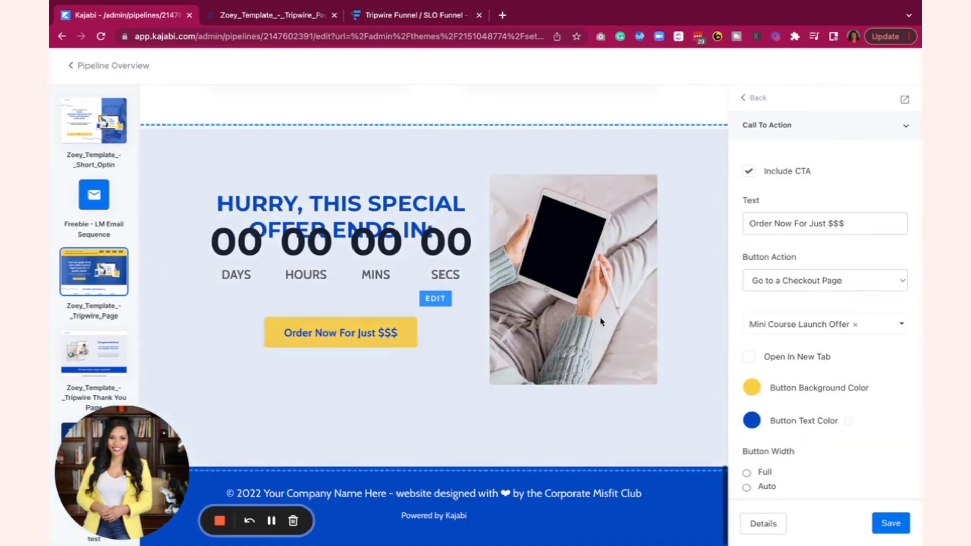
click(337, 331)
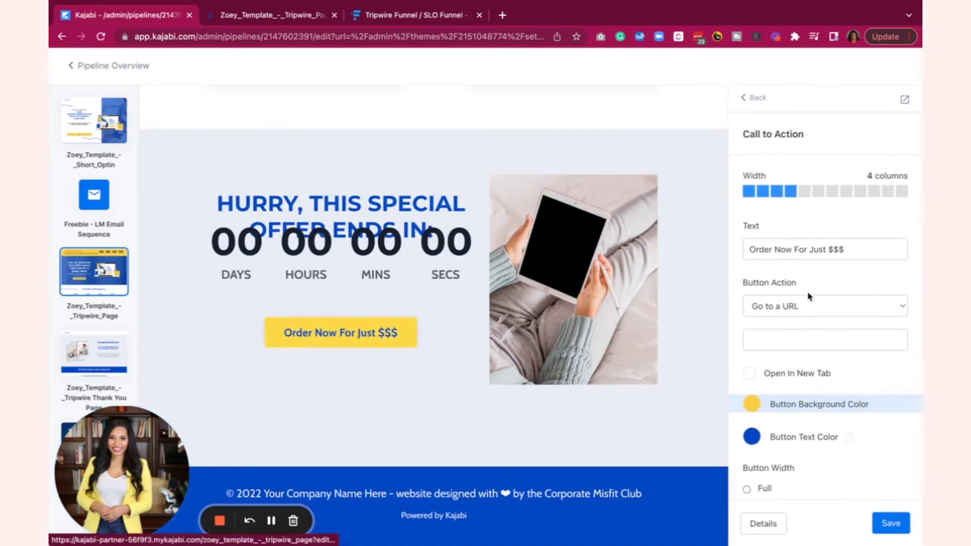
click(835, 306)
click(830, 278)
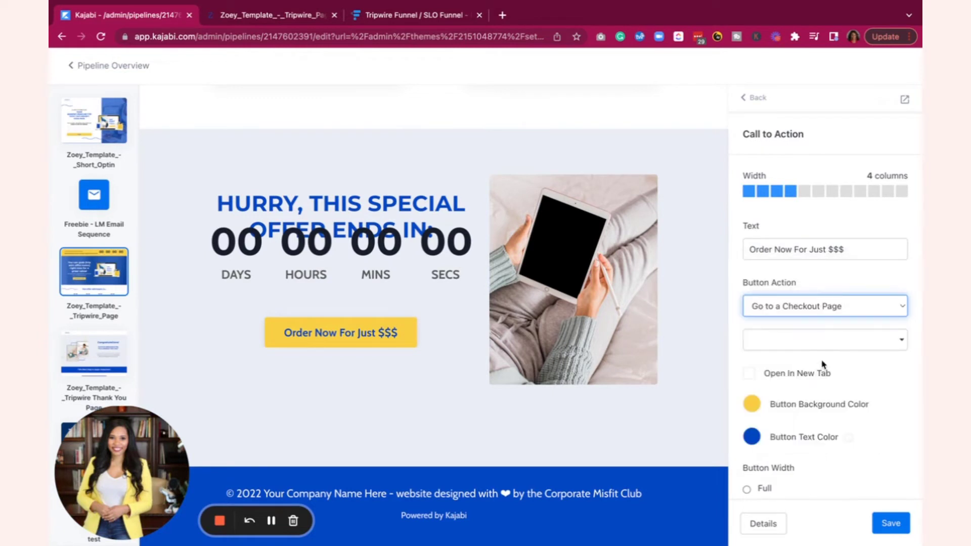
click(818, 341)
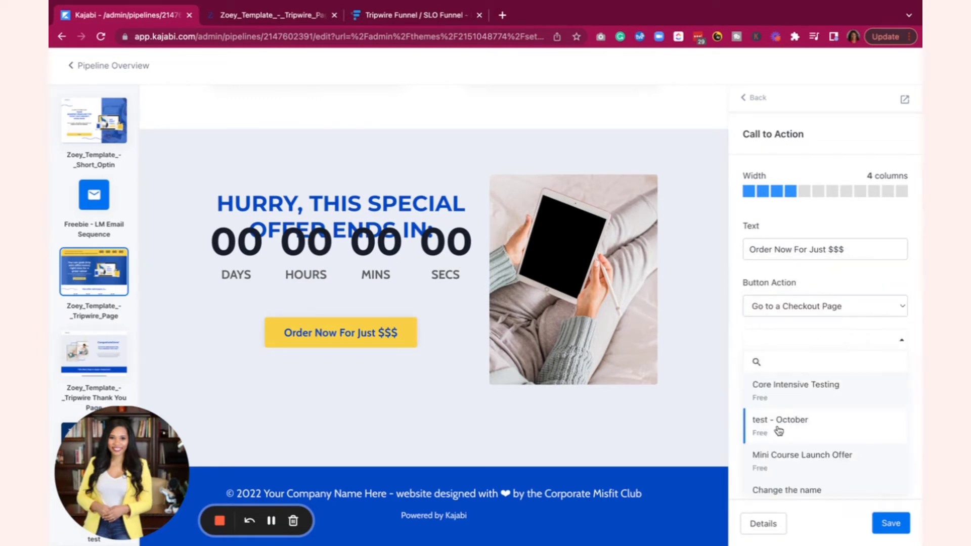
click(786, 452)
- Review the tripwire page from its free-download banner through the countdowns, offer details, order buttons and testimonials to the footer
scroll(640, 331, up, 10)
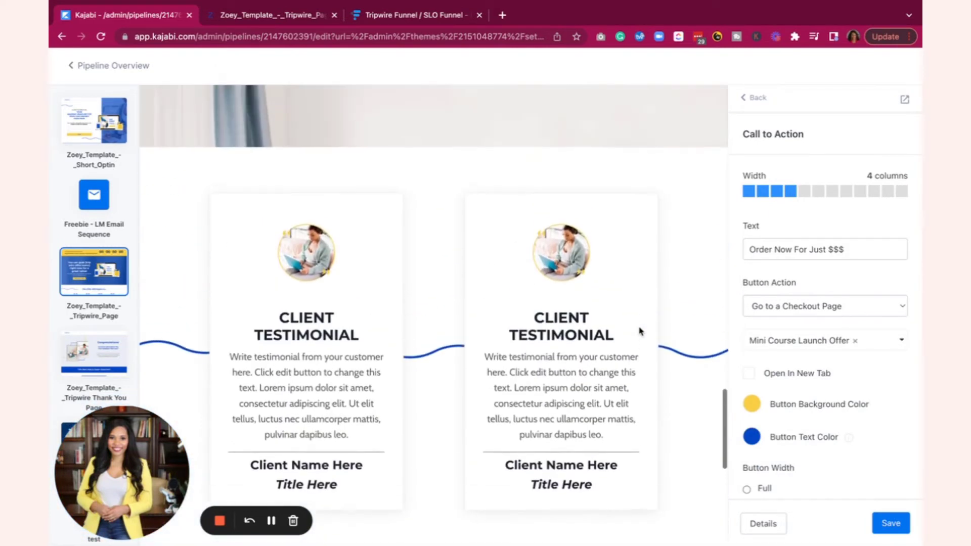
scroll(640, 331, up, 15)
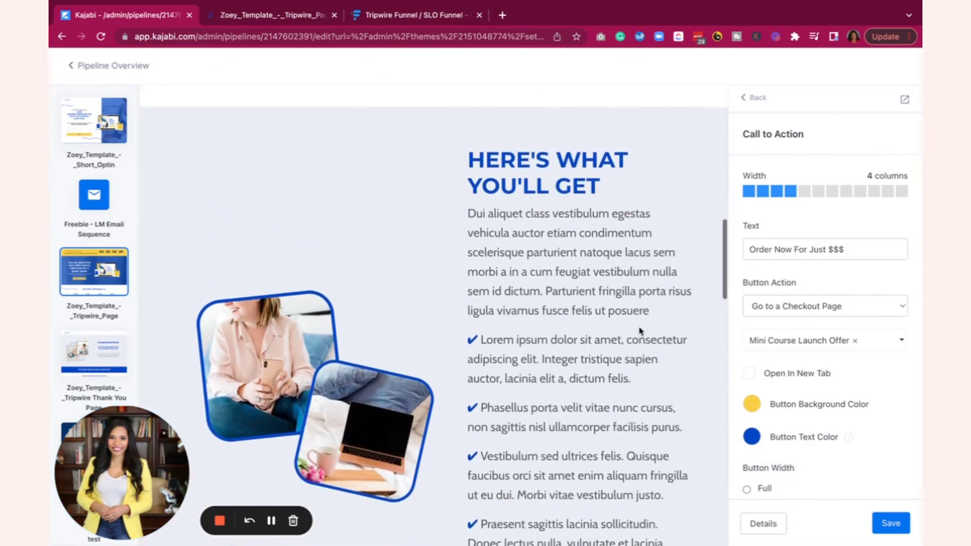
scroll(639, 327, up, 2)
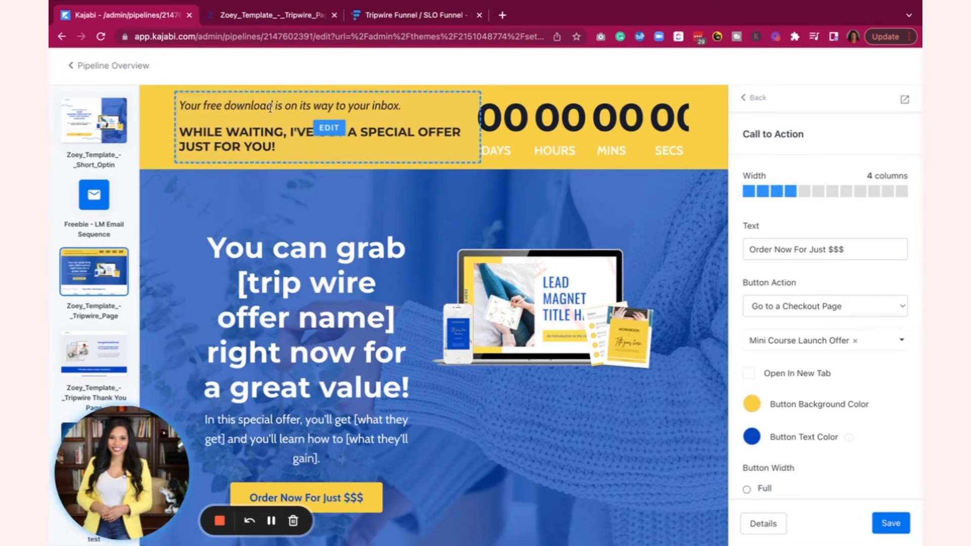
scroll(437, 315, down, 3)
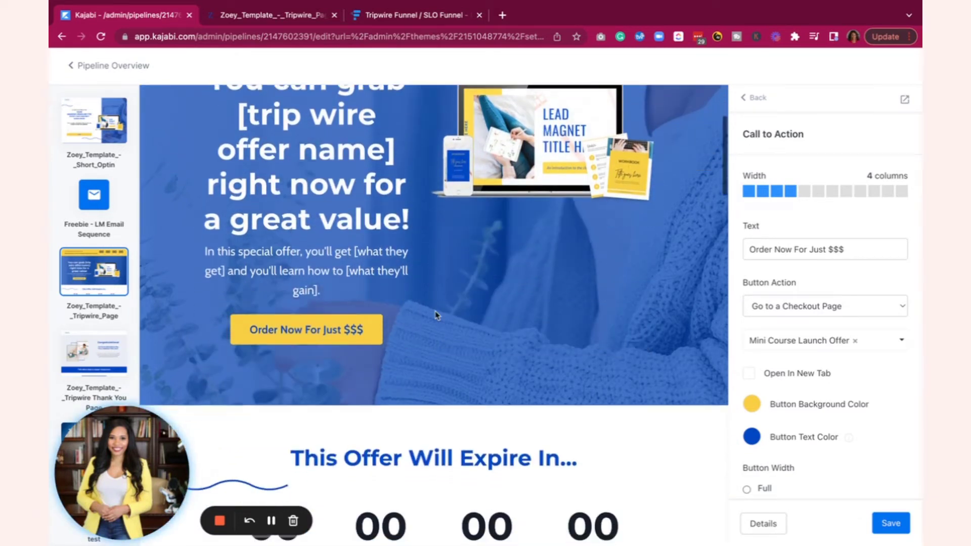
scroll(436, 316, down, 1)
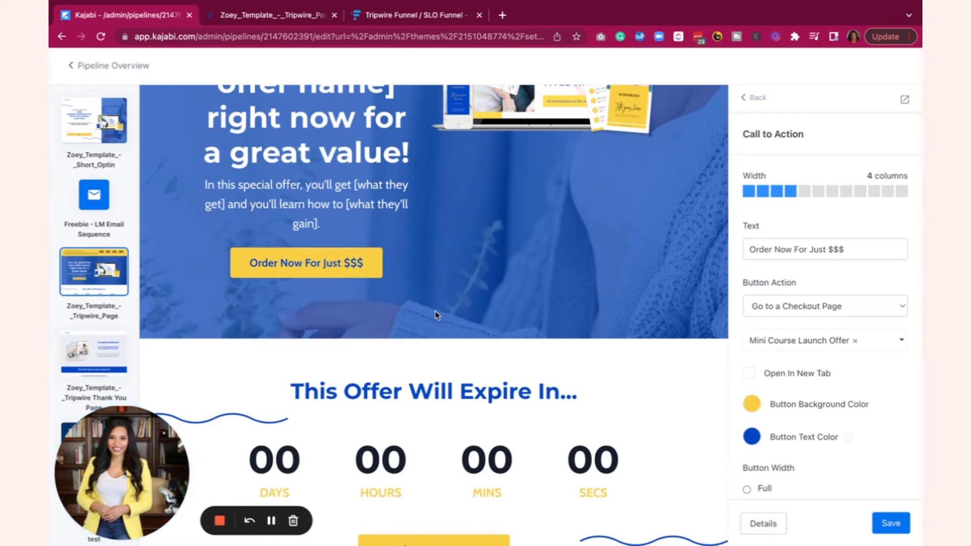
scroll(436, 316, down, 4)
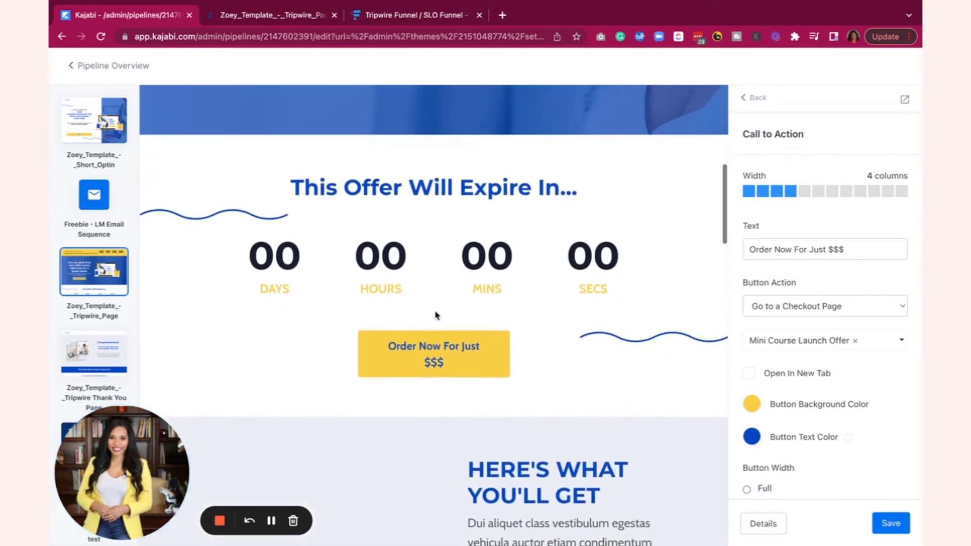
scroll(432, 313, down, 1)
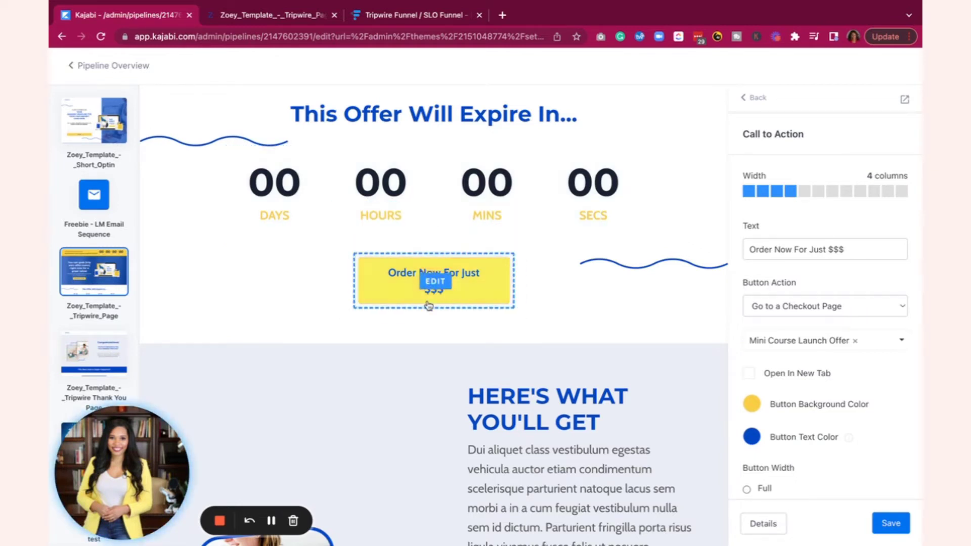
scroll(416, 280, down, 3)
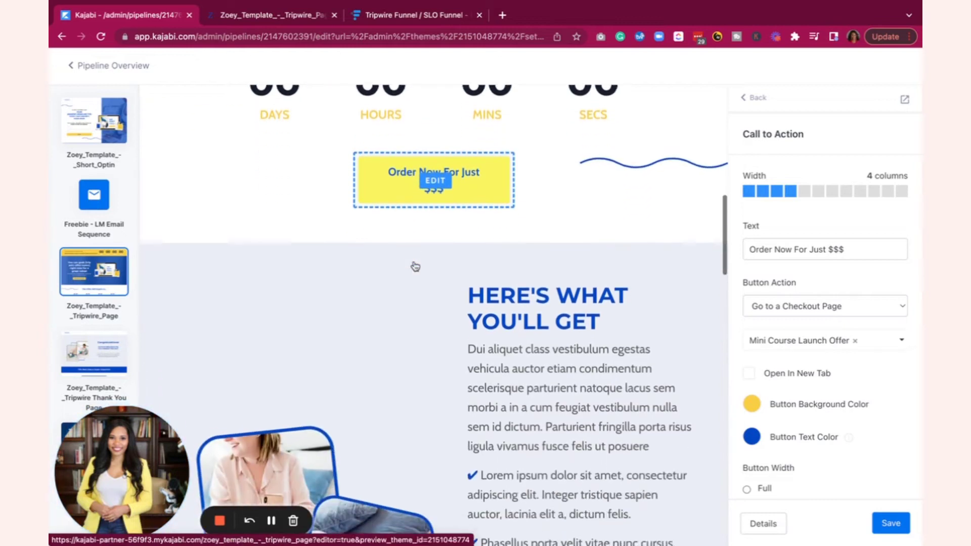
scroll(416, 243, down, 3)
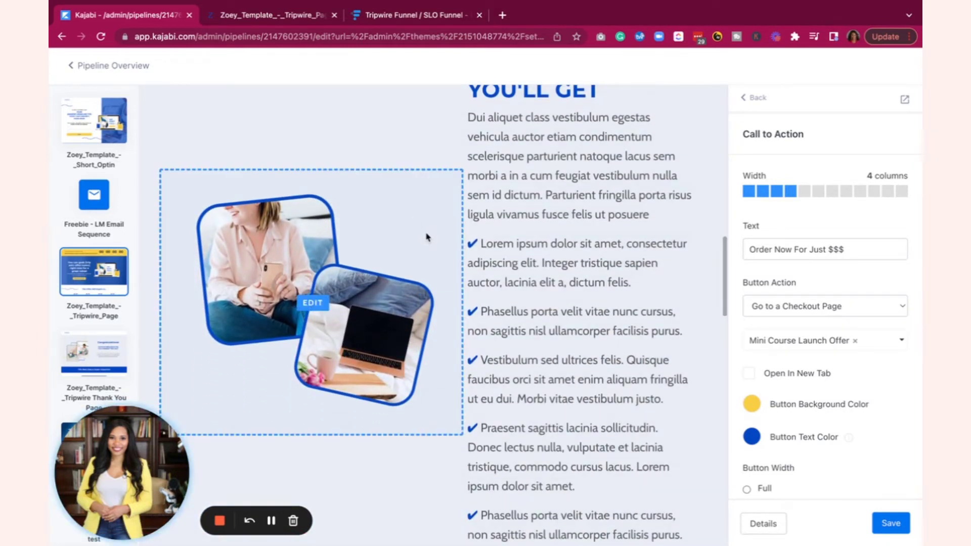
scroll(526, 286, down, 4)
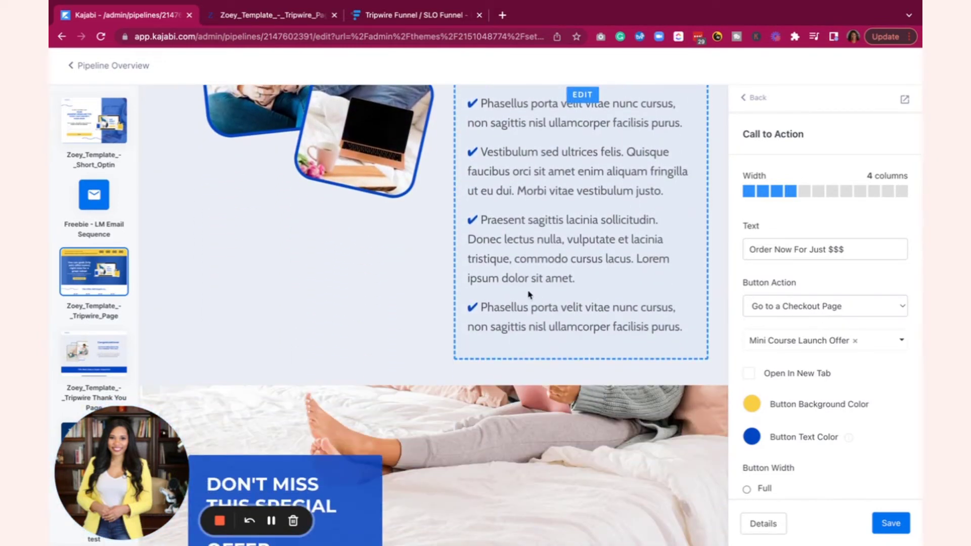
scroll(528, 294, down, 5)
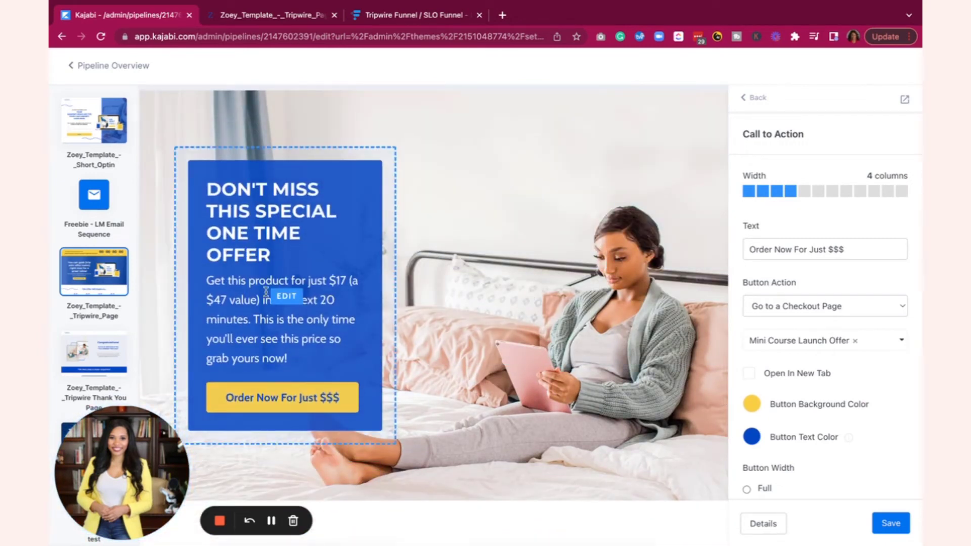
scroll(266, 292, down, 3)
scroll(270, 317, down, 6)
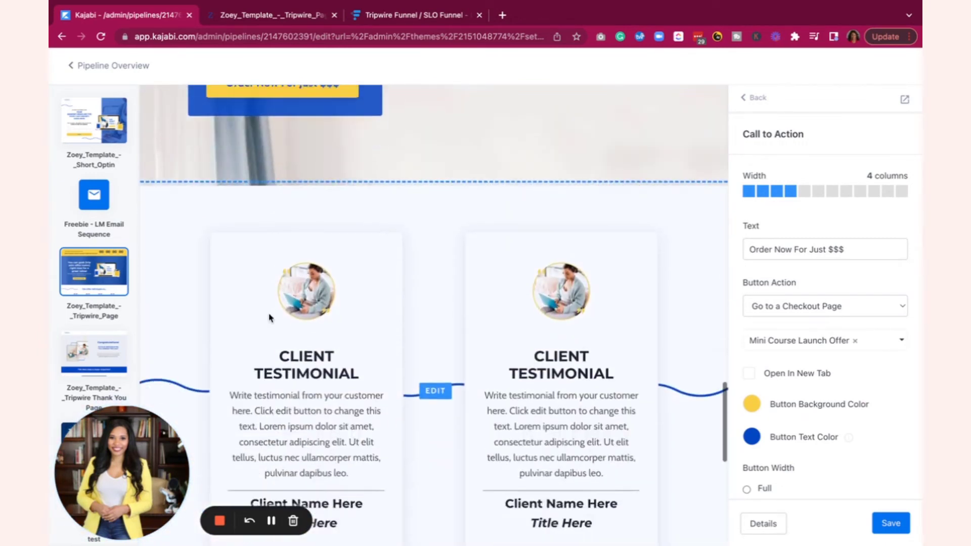
scroll(627, 245, down, 2)
scroll(629, 250, down, 3)
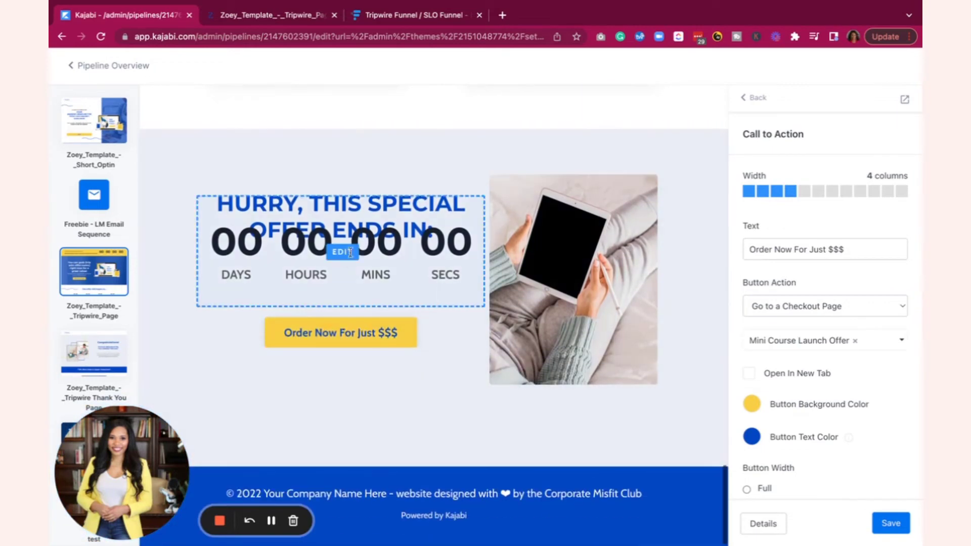
scroll(586, 260, up, 15)
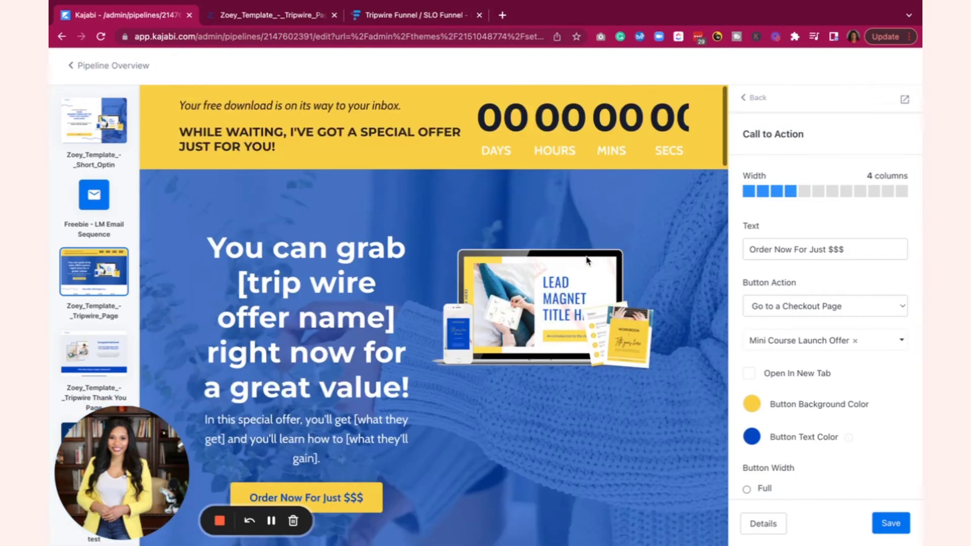
- Add a text block to the hero section containing the "You can grab [trip wire offer name]" heading
scroll(586, 261, down, 4)
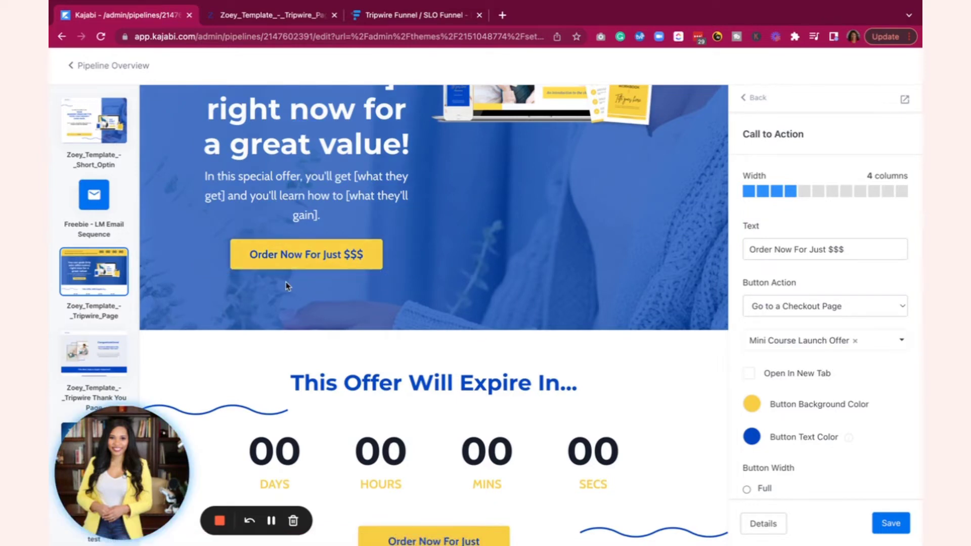
scroll(286, 286, up, 3)
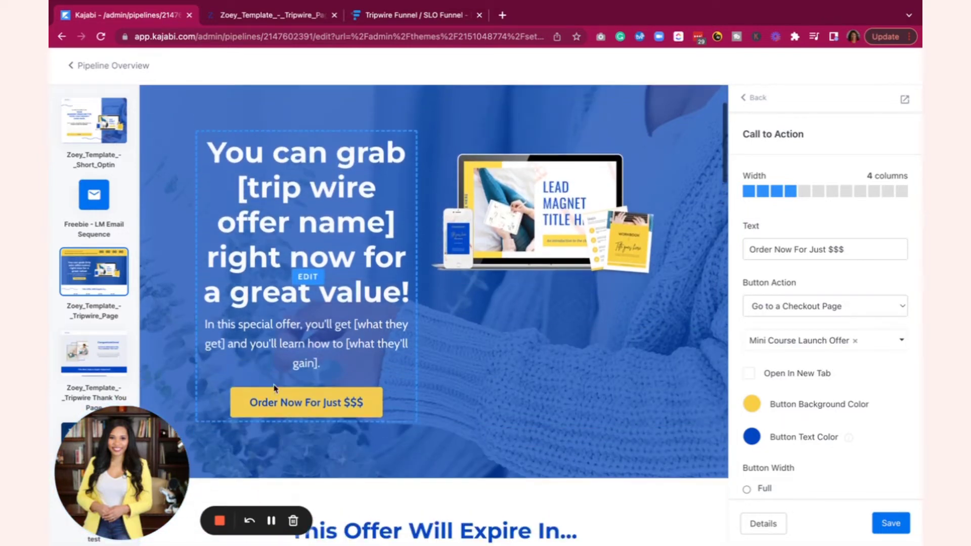
click(290, 457)
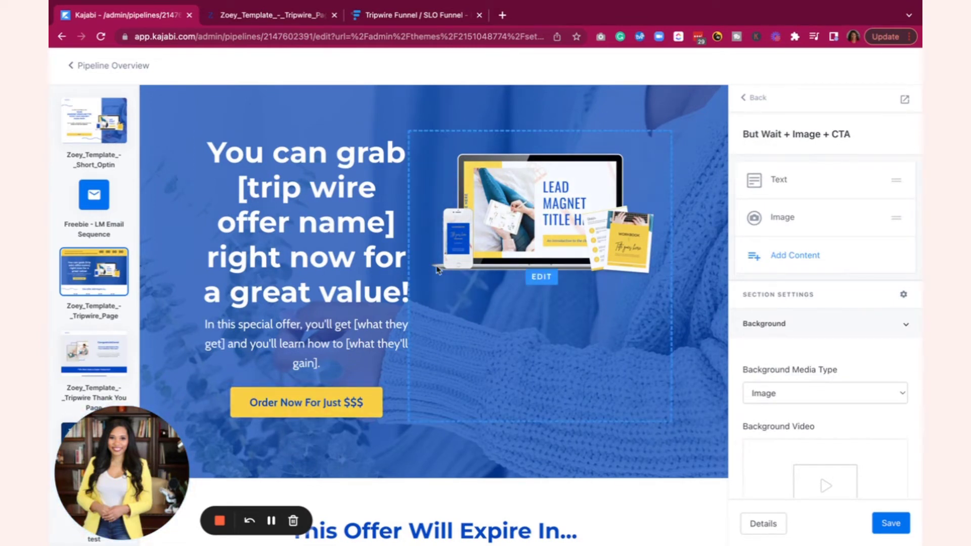
click(804, 258)
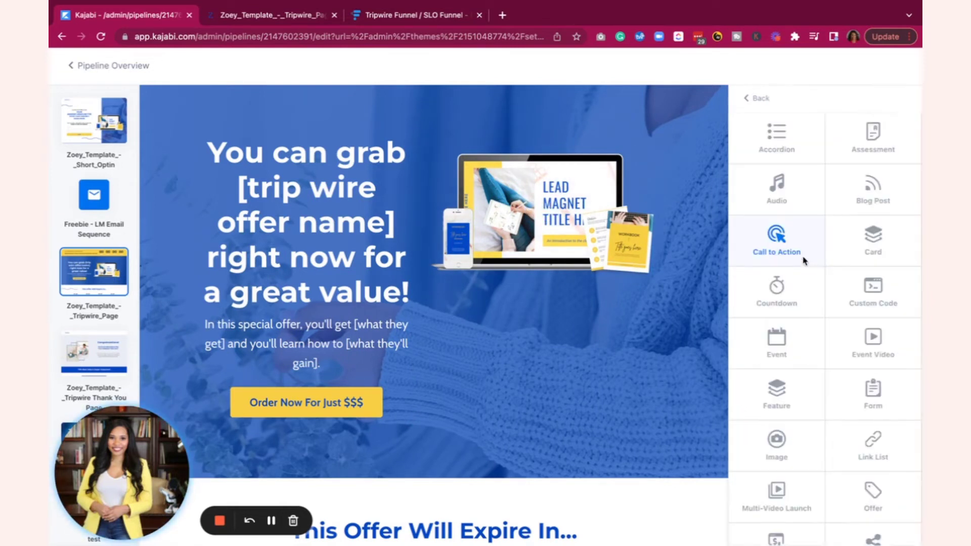
scroll(787, 405, down, 3)
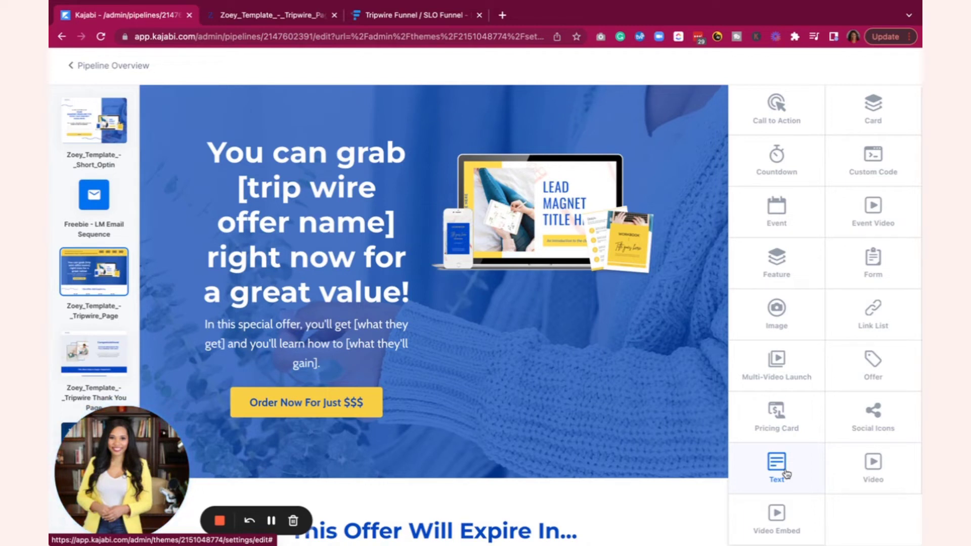
click(786, 474)
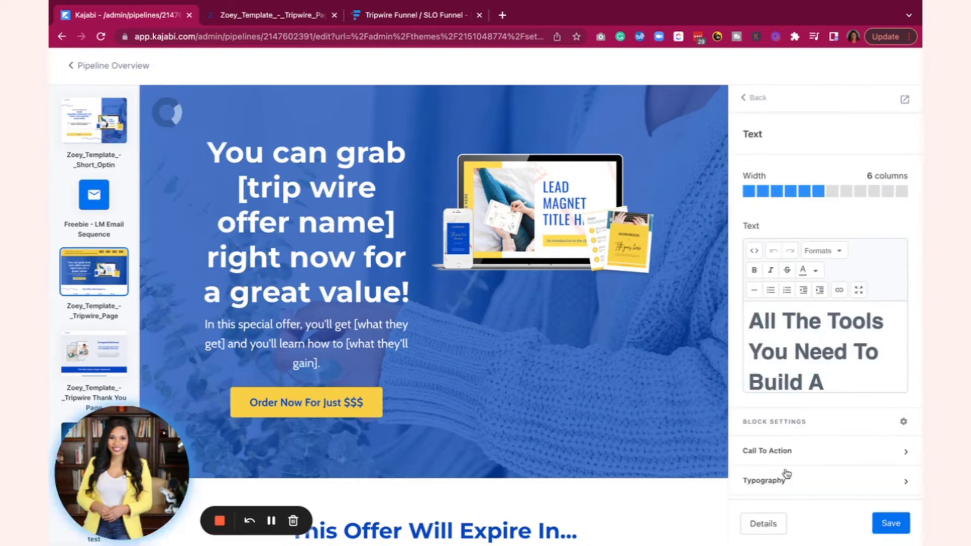
- Replace the new text block's placeholder heading and paragraph with "No, thank you"
triple_click(775, 317)
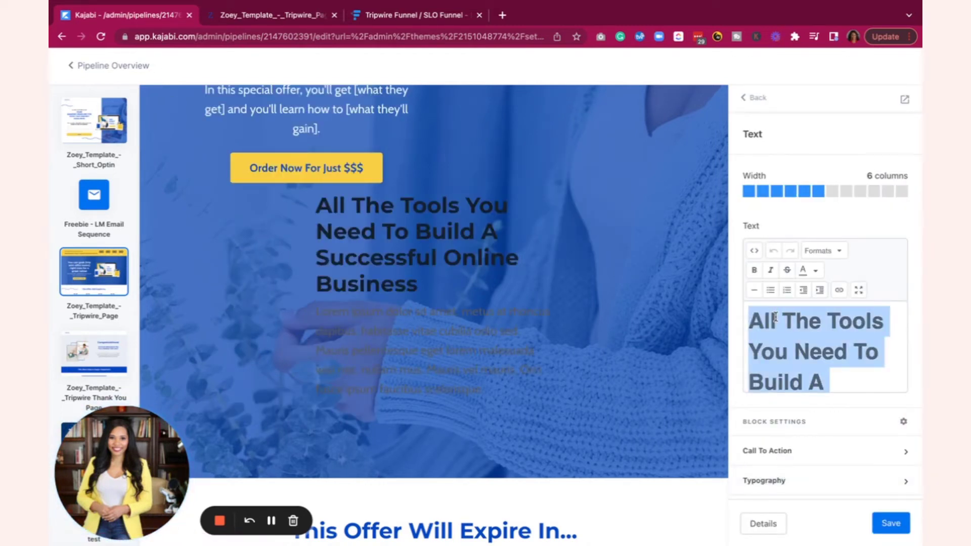
text(No thank y)
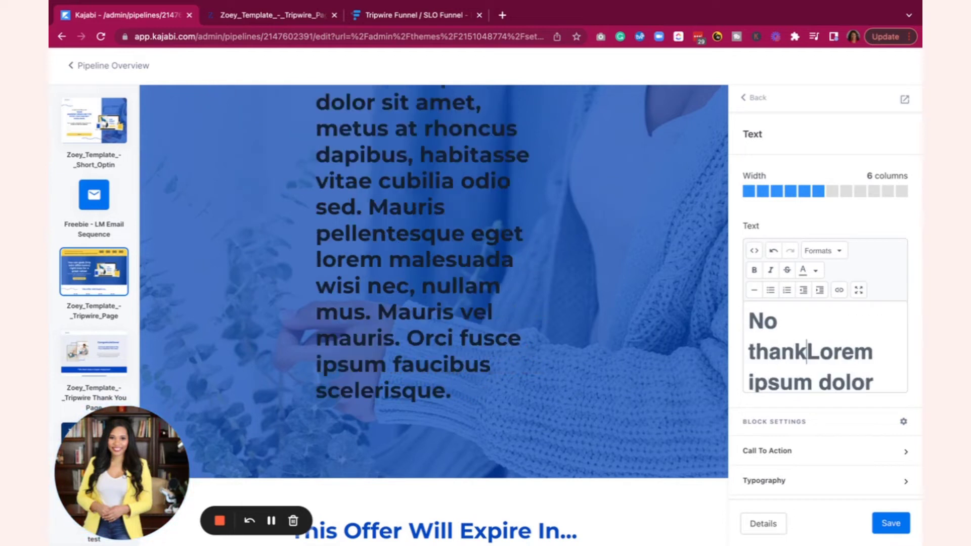
text(ou)
key(Return)
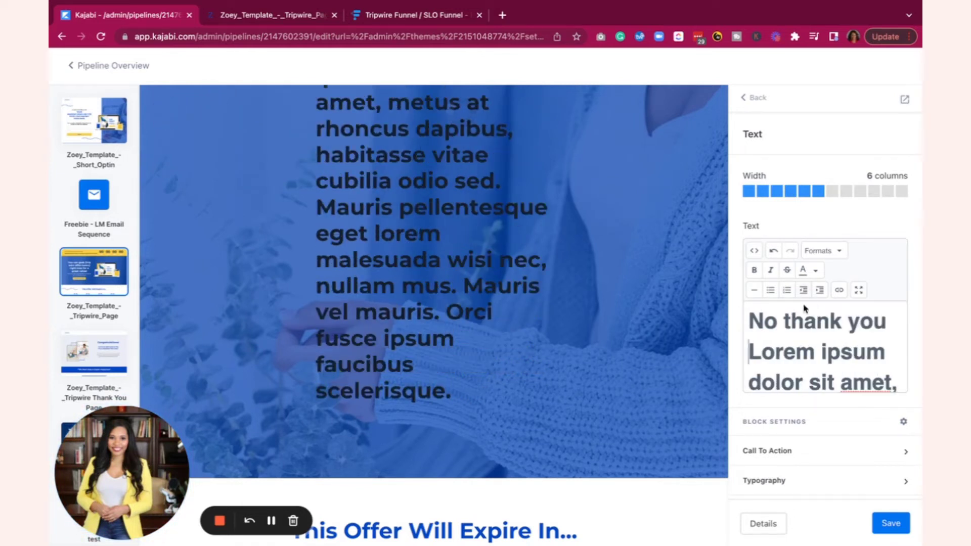
text(,)
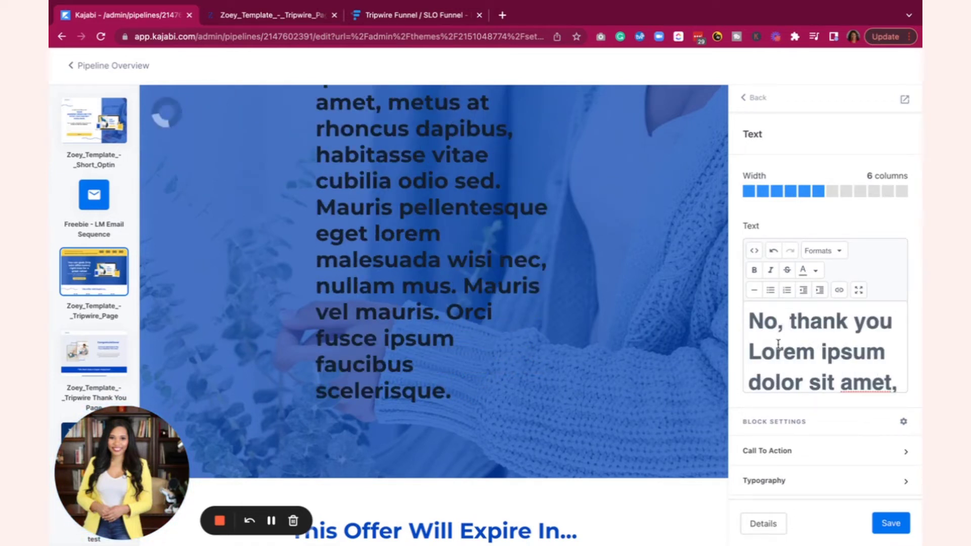
drag(778, 344, 800, 423)
key(BackSpace)
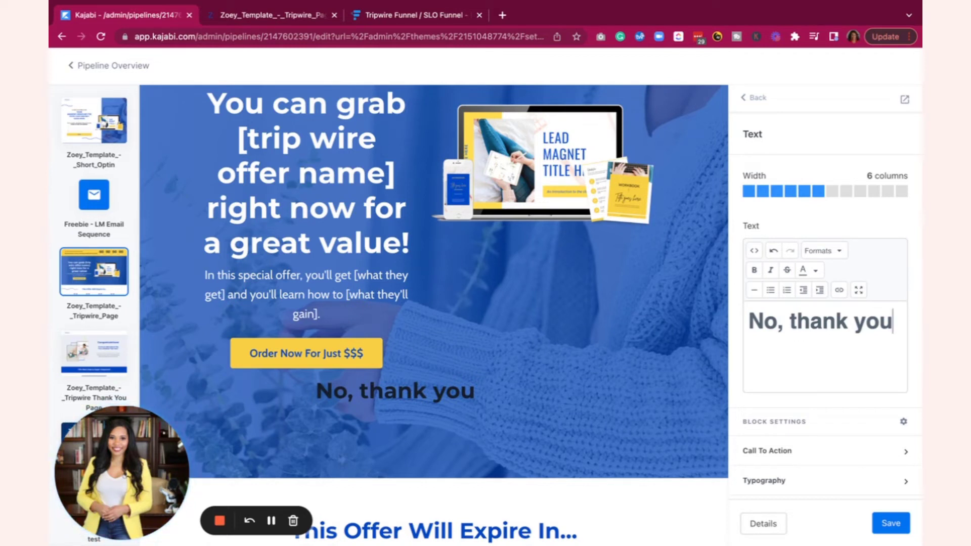
- Extend the decline text to "No, thank you! Not Ready To Get Lead Magnet." and select its wording in the editor
text(! No)
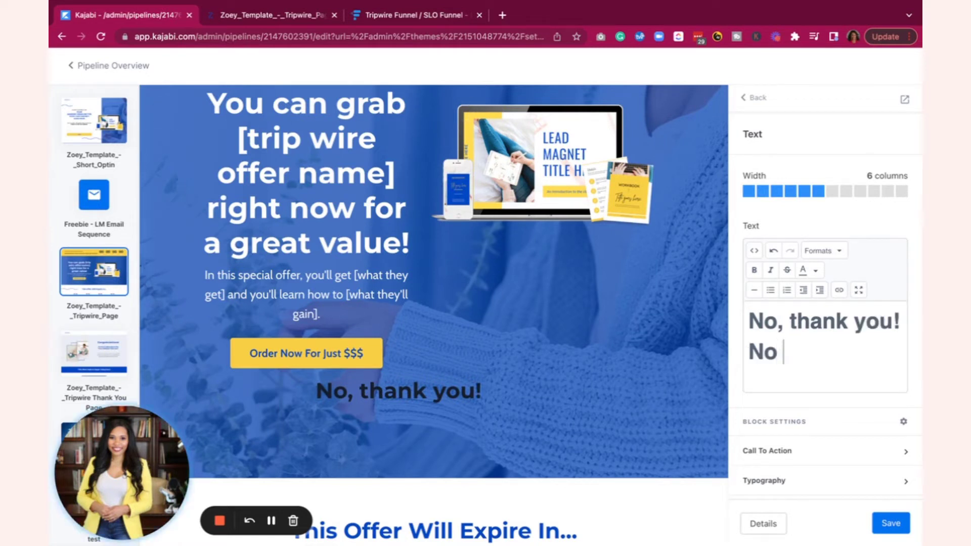
text(t Ready )
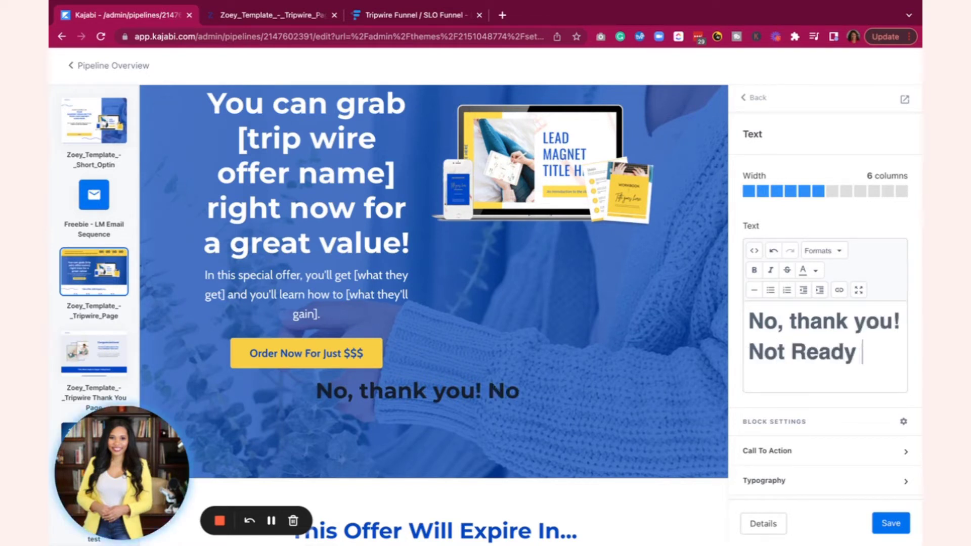
text(To Get )
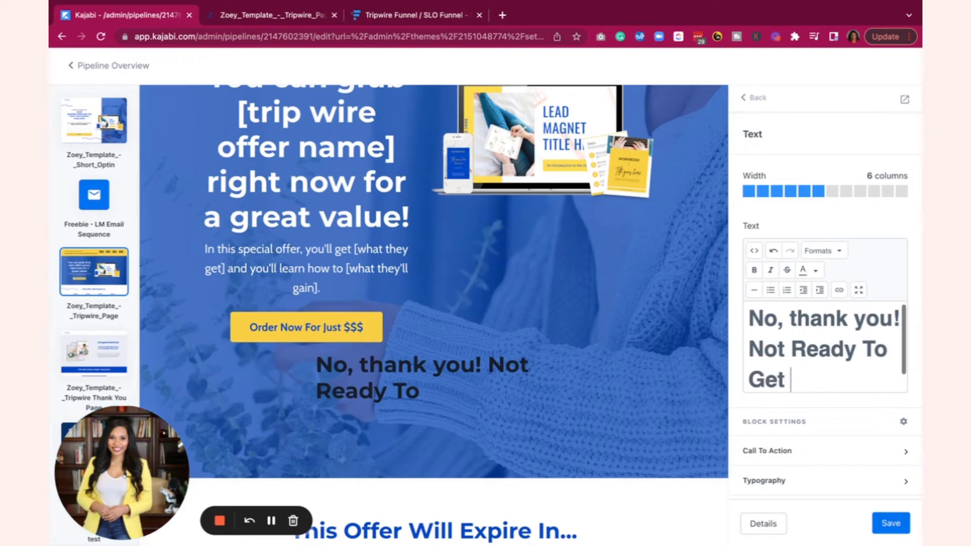
text(Lead Mag)
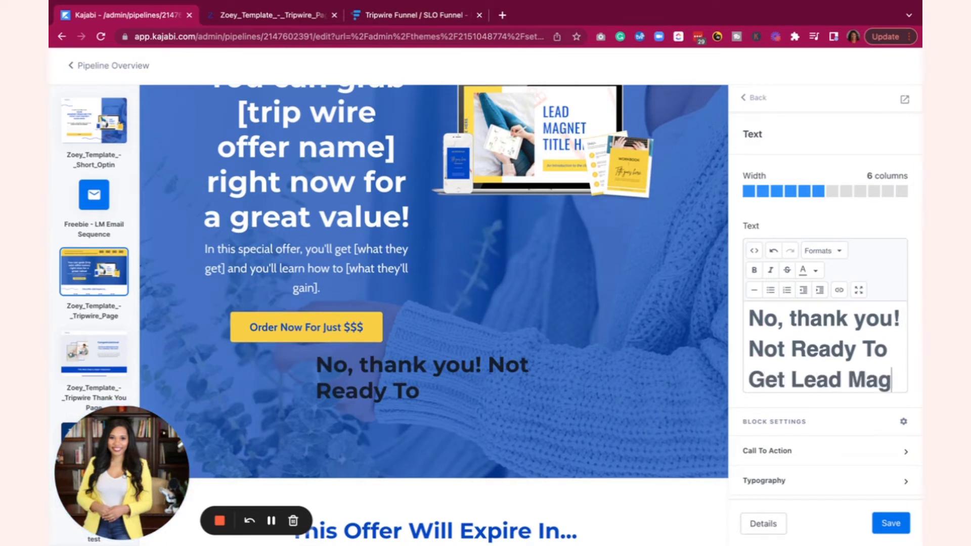
text(net.)
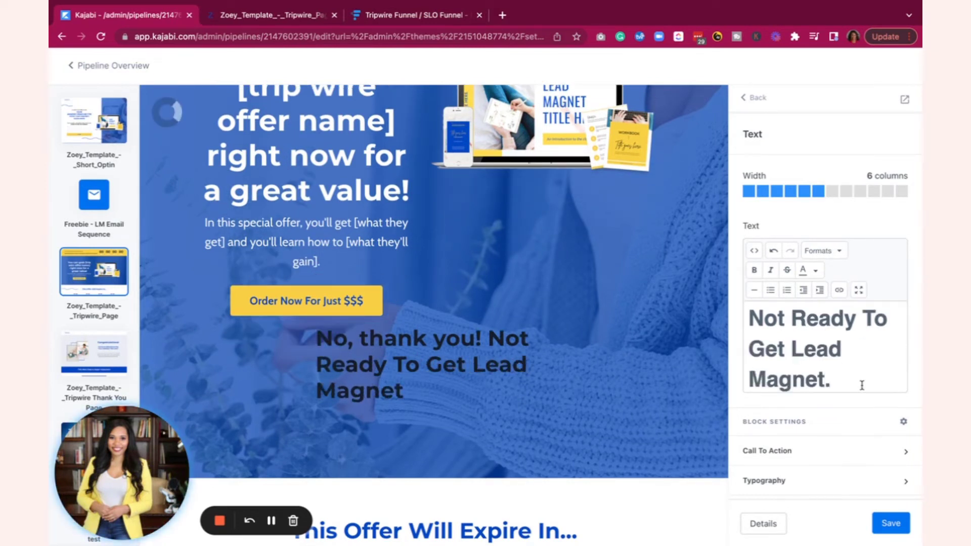
drag(852, 382, 731, 314)
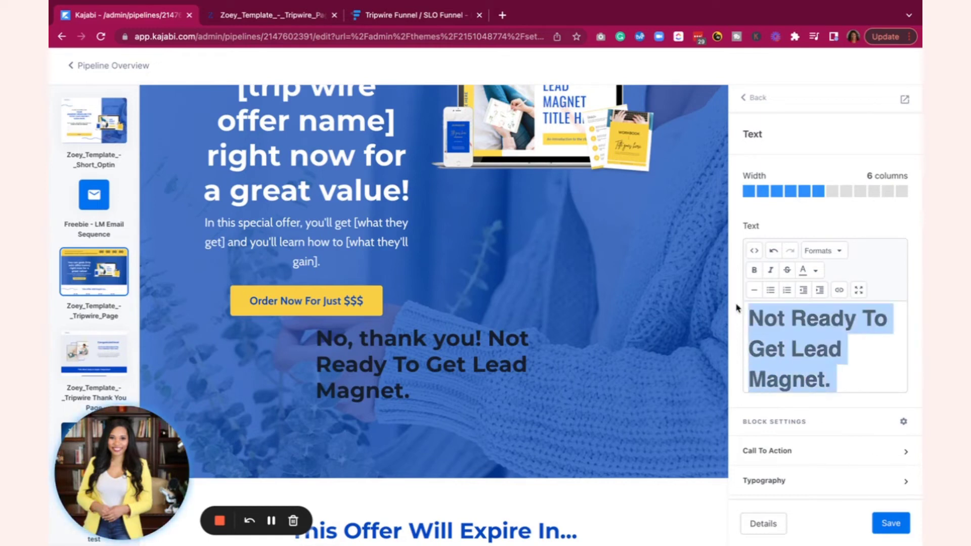
- Set the selected decline text's color to a custom white, ffffff
click(815, 270)
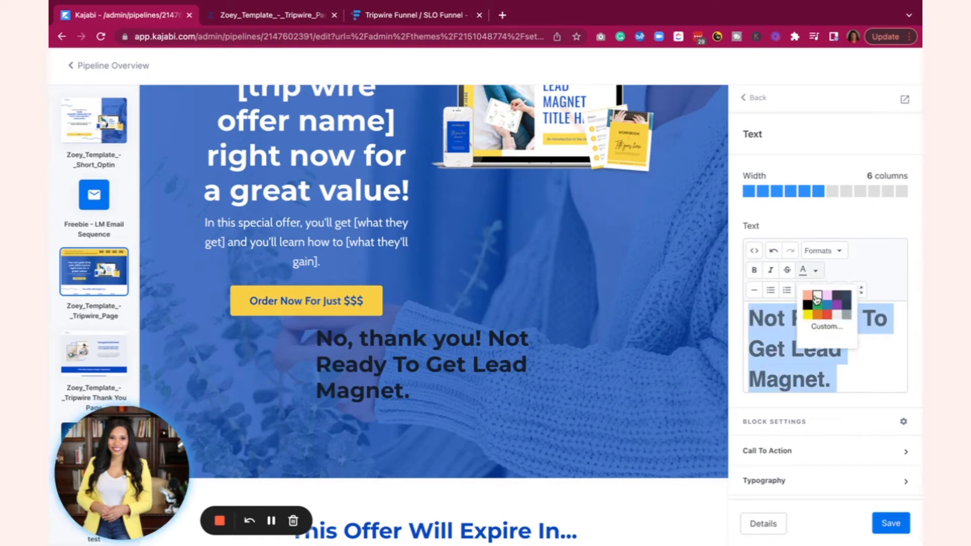
click(827, 327)
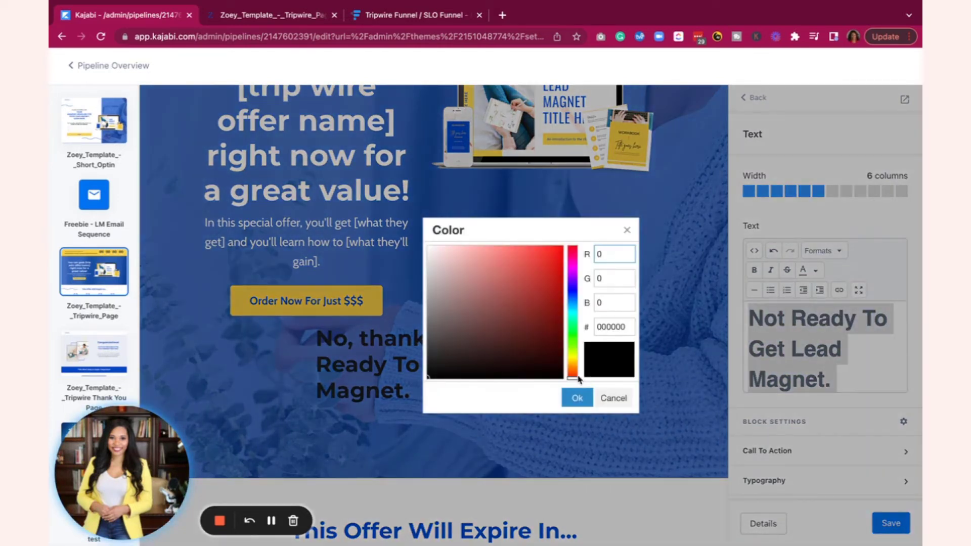
drag(498, 319, 429, 246)
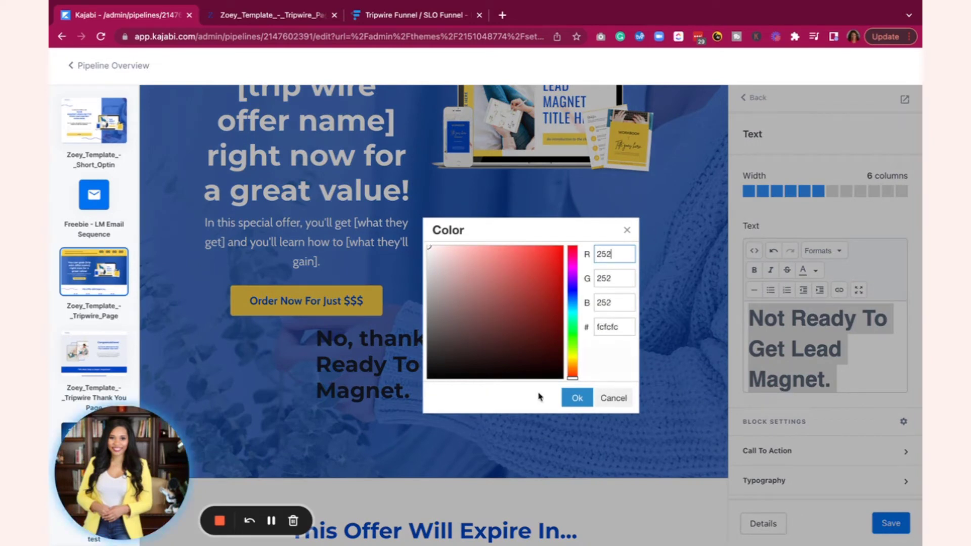
click(427, 247)
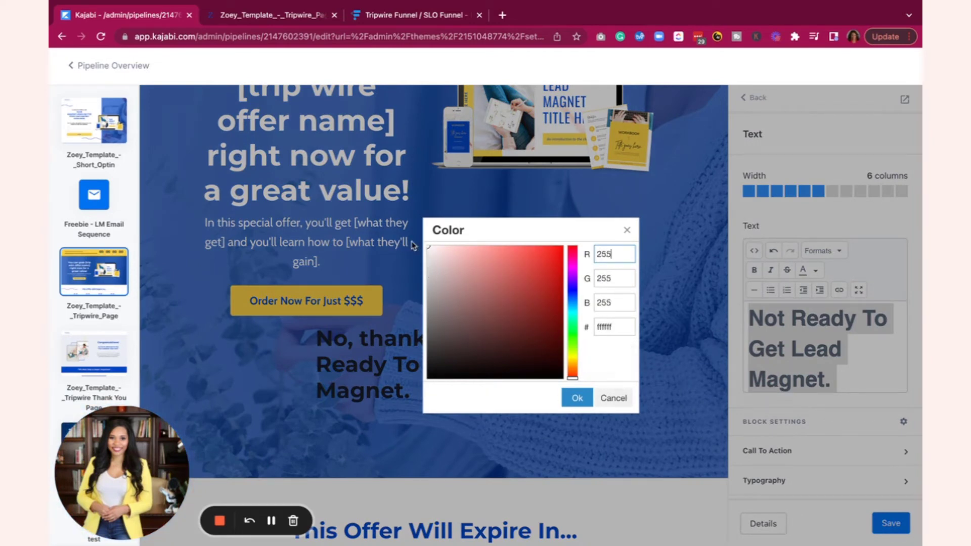
click(575, 399)
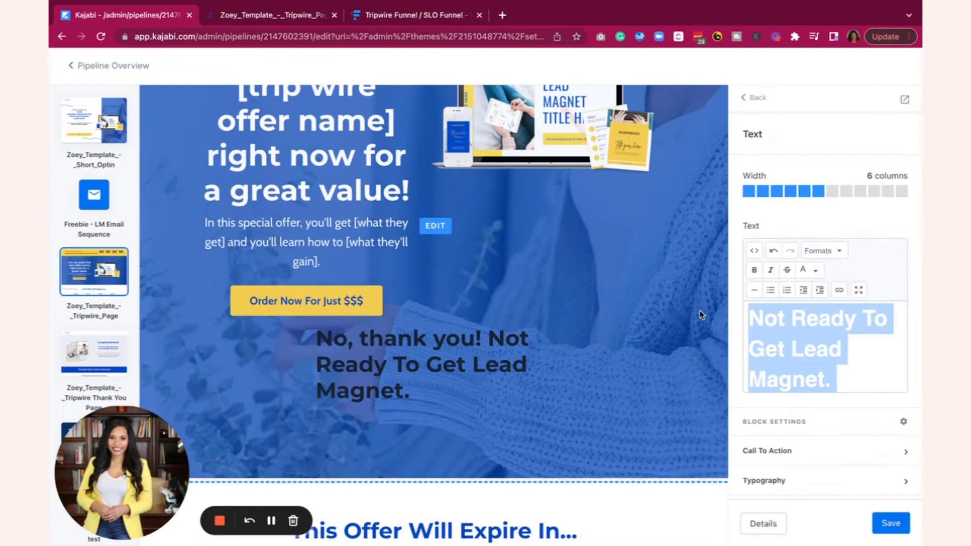
- Convert the heading-style decline text to one Paragraph reading "No, thank you! Not Ready To Get Lead Magnet.", with its opening words also white
click(842, 252)
mouse_move(822, 272)
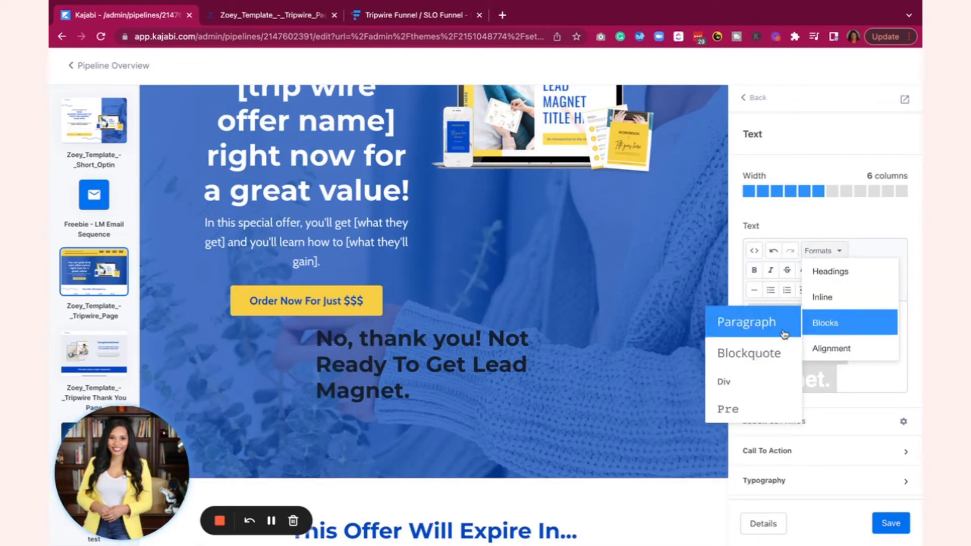
click(789, 328)
key(BackSpace)
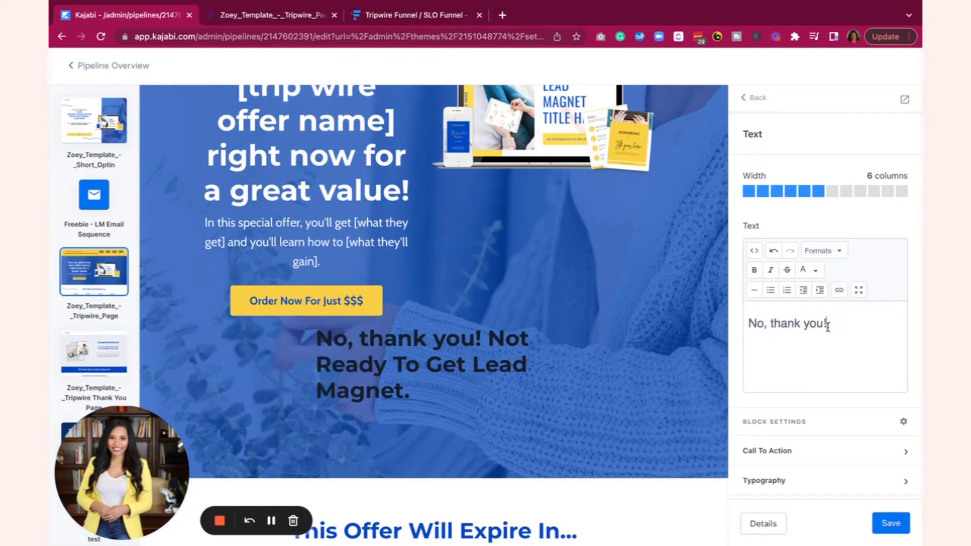
drag(827, 324, 712, 324)
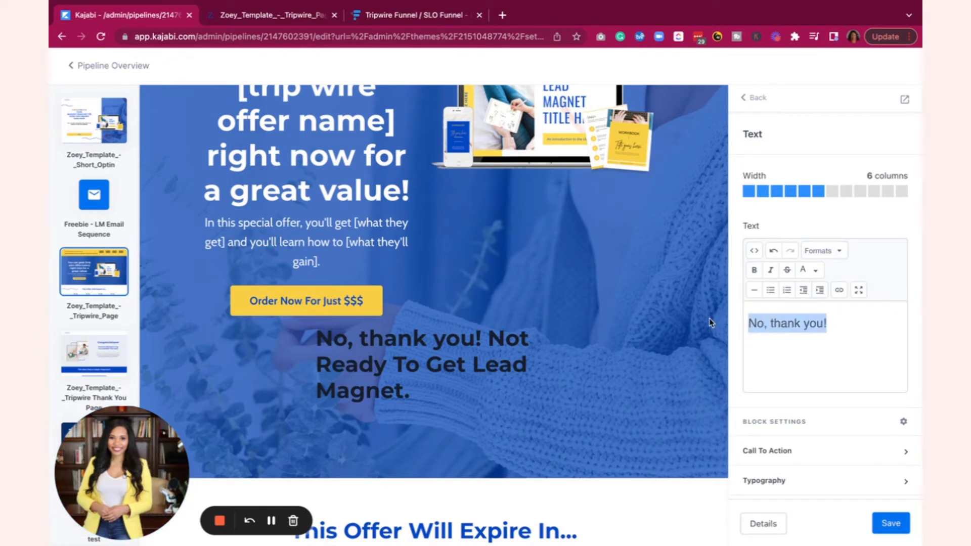
click(820, 254)
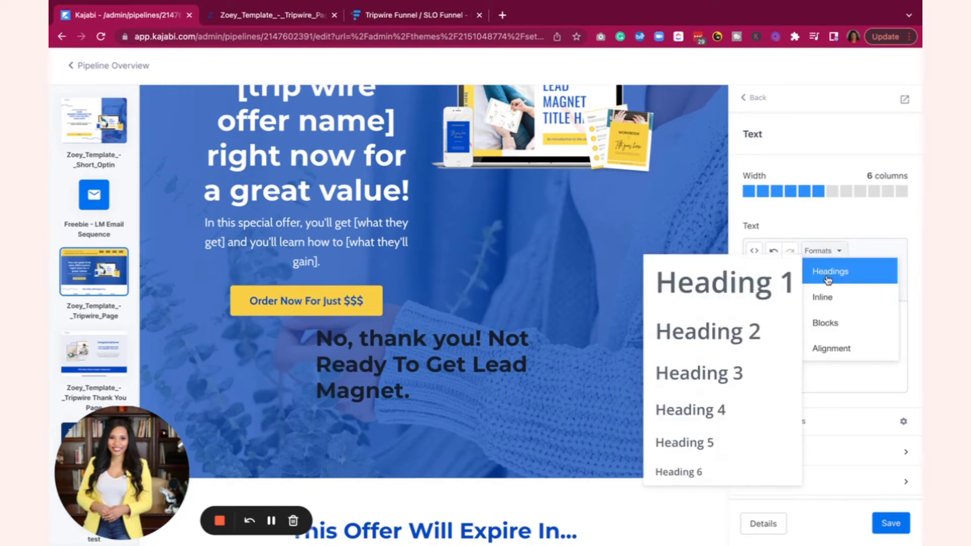
mouse_move(836, 347)
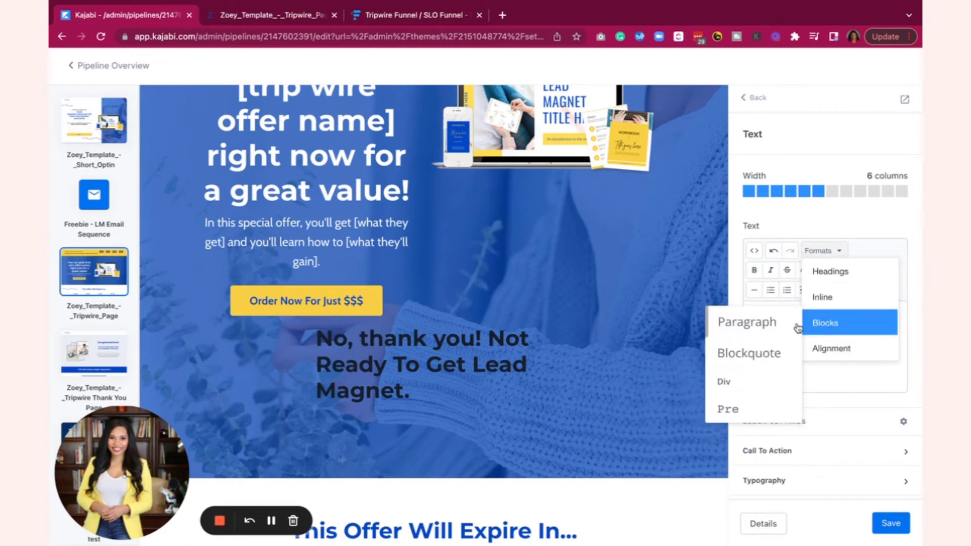
click(779, 318)
click(826, 356)
triple_click(792, 321)
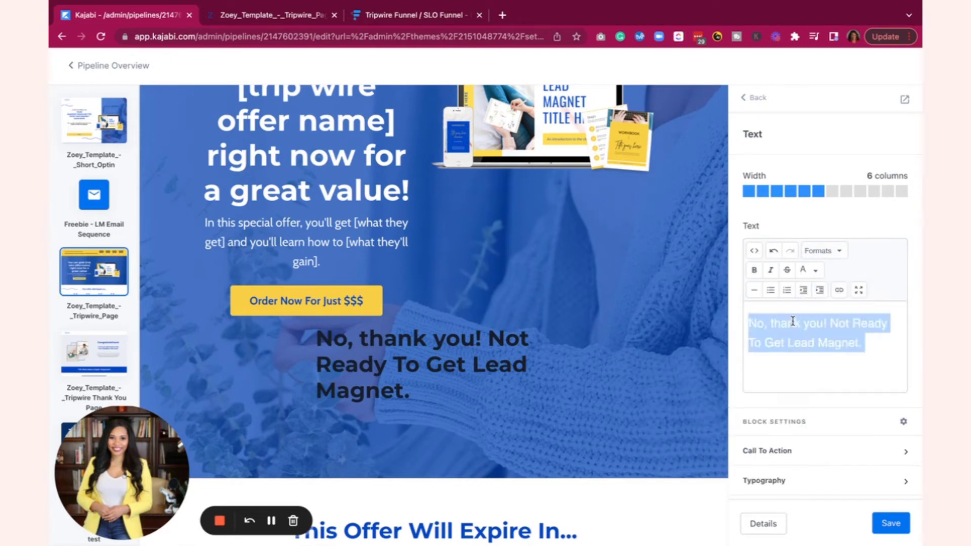
- Select the decline text to check its wording and save the tripwire page
click(873, 341)
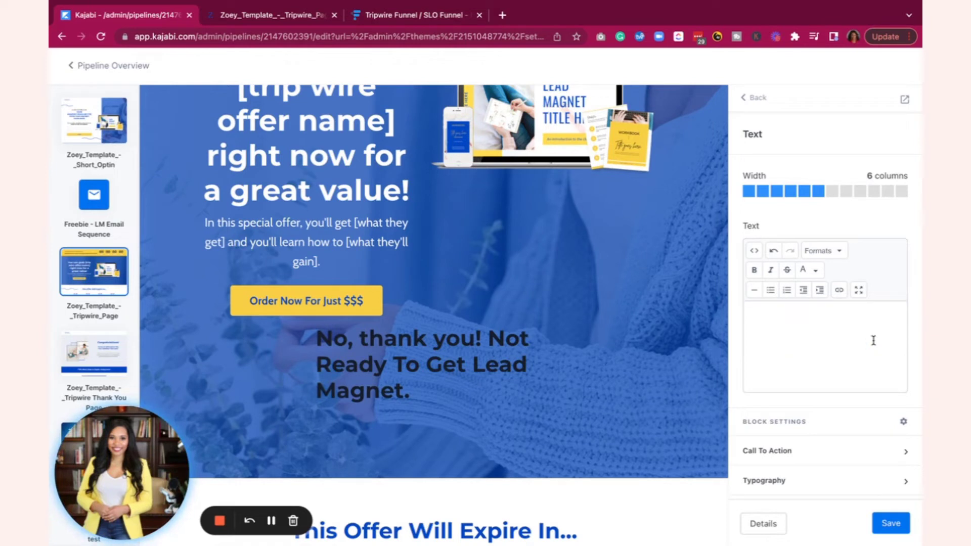
drag(873, 341, 751, 312)
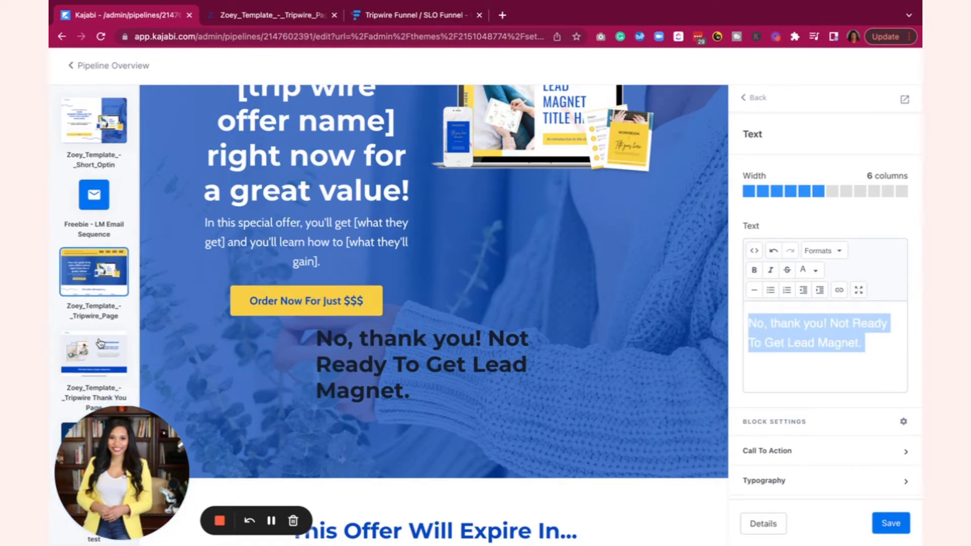
scroll(105, 356, down, 1)
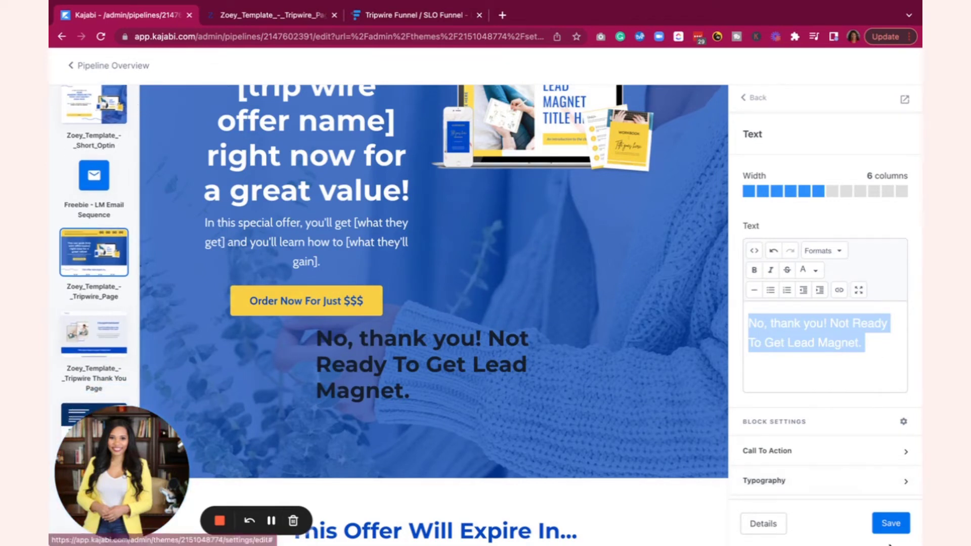
click(891, 524)
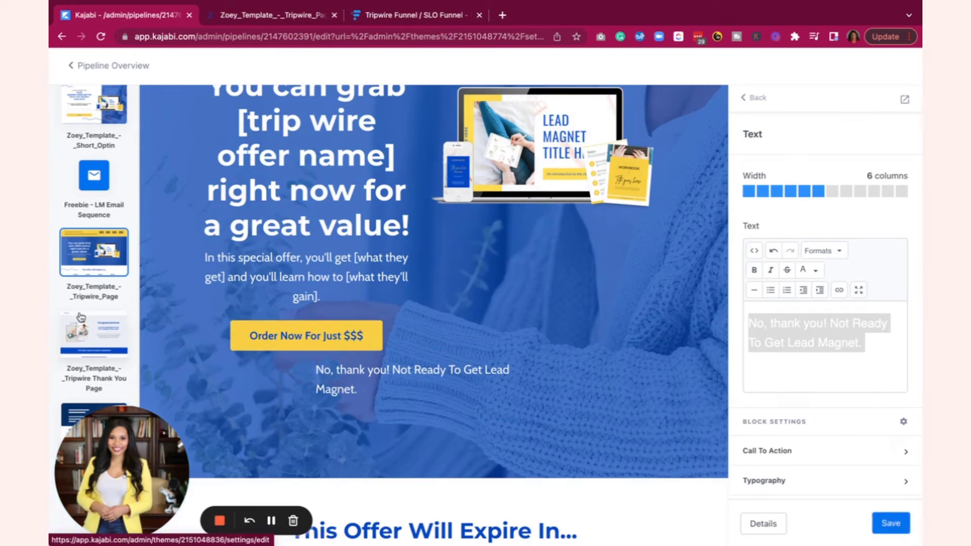
- Look over the Tripwire Thank You Page and open its page details
click(81, 335)
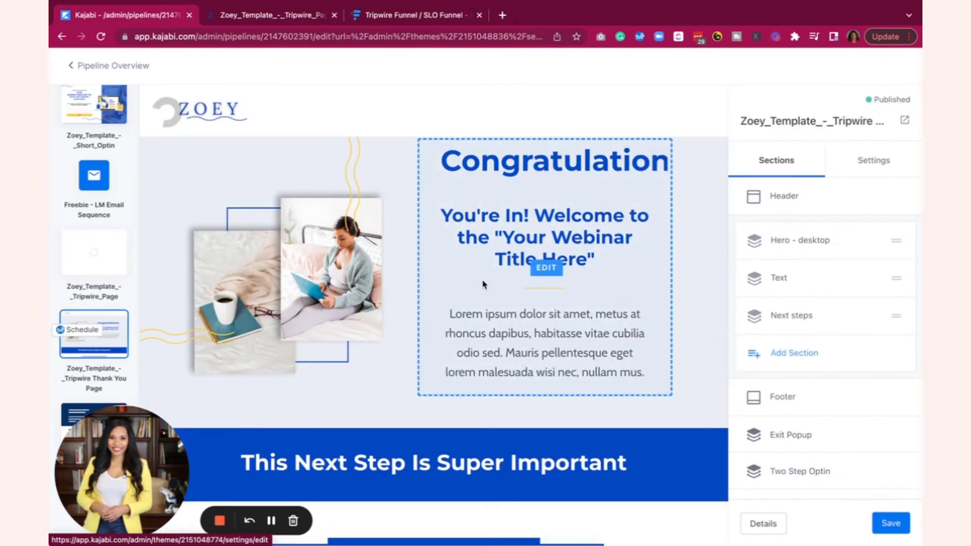
scroll(484, 283, down, 10)
scroll(484, 284, up, 10)
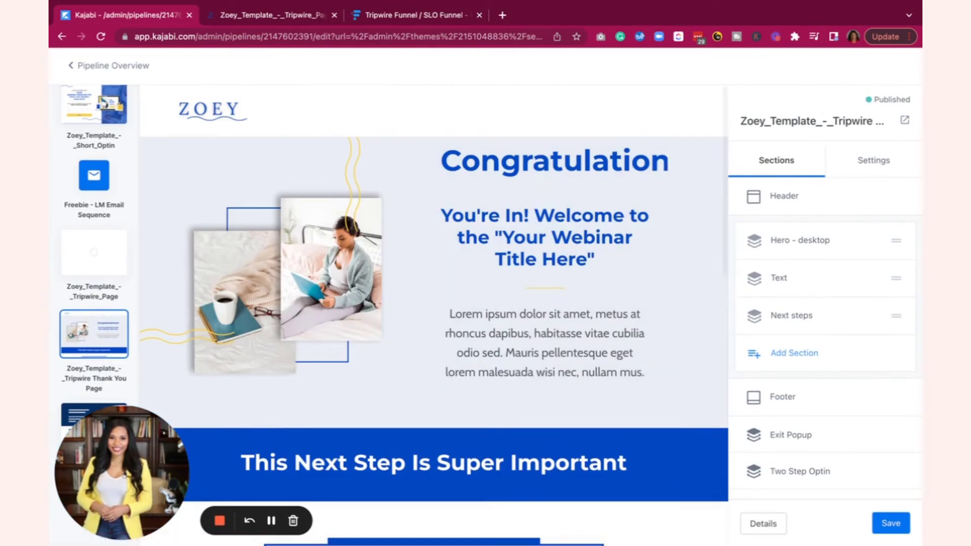
click(765, 522)
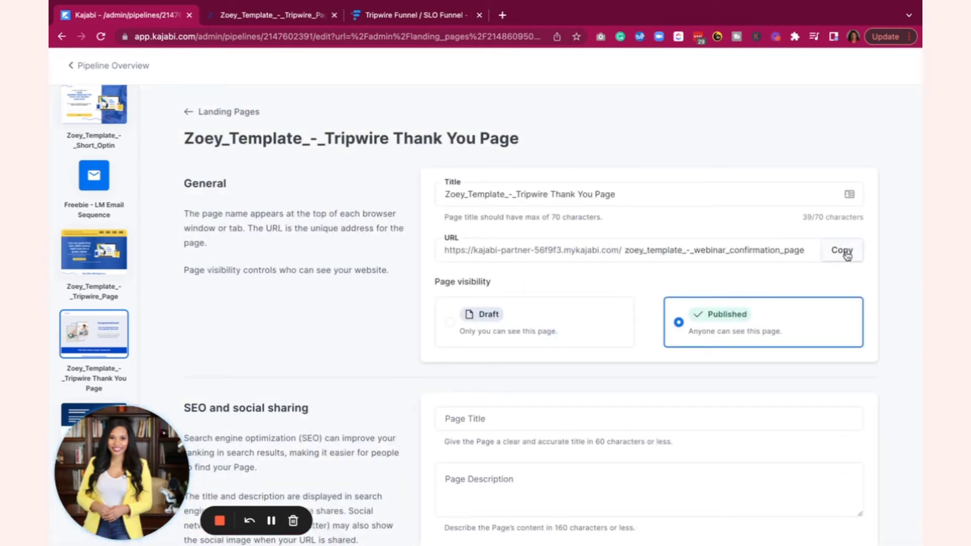
- Change the thank-you page's URL slug to "zoey_template_-thank you-page", save the page, and copy its URL
click(724, 248)
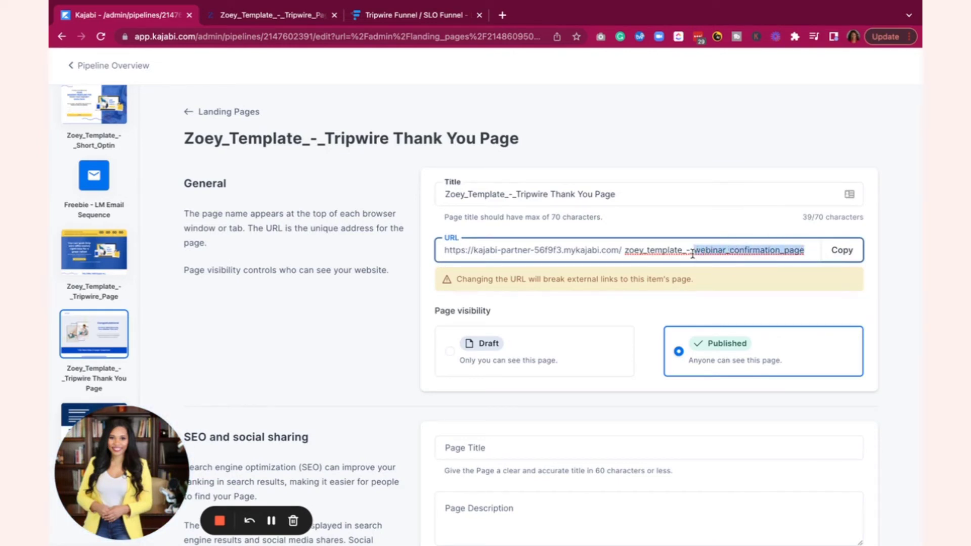
key(BackSpace)
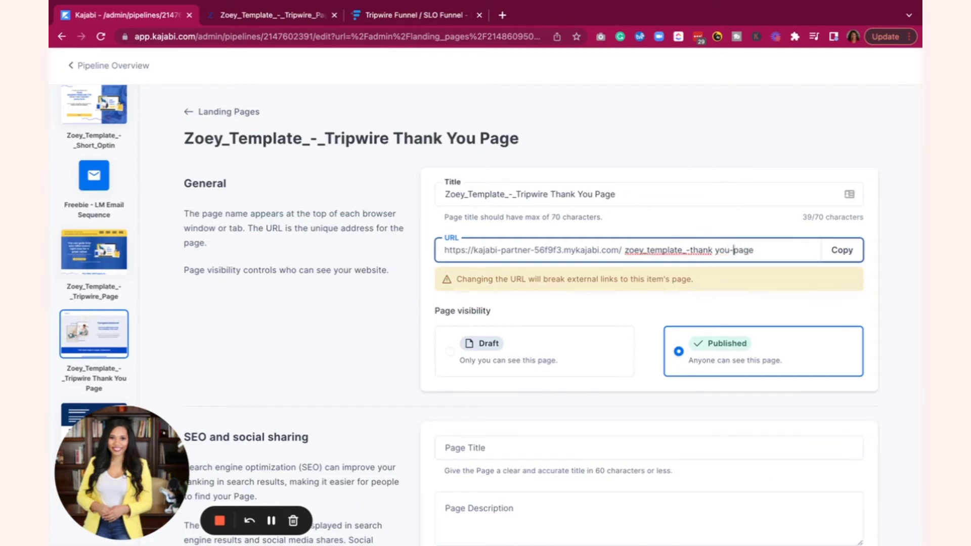
scroll(734, 223, down, 5)
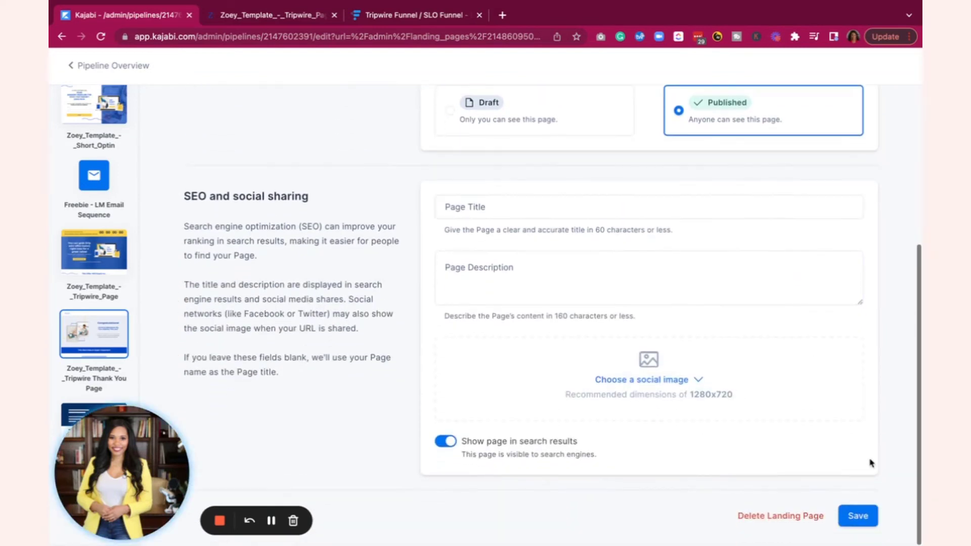
click(859, 516)
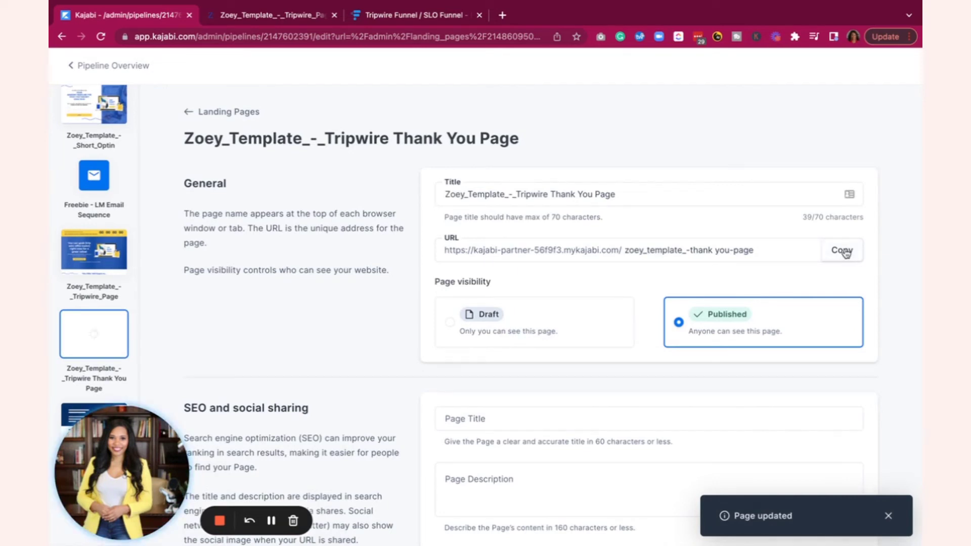
click(843, 251)
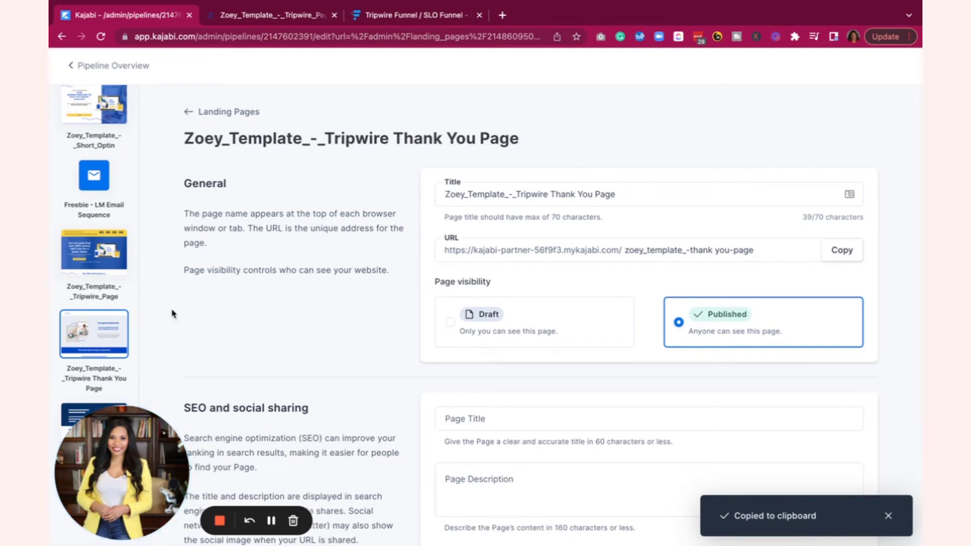
- Return to the tripwire page and open the hero section's "No, thank you!" text block for editing
click(94, 251)
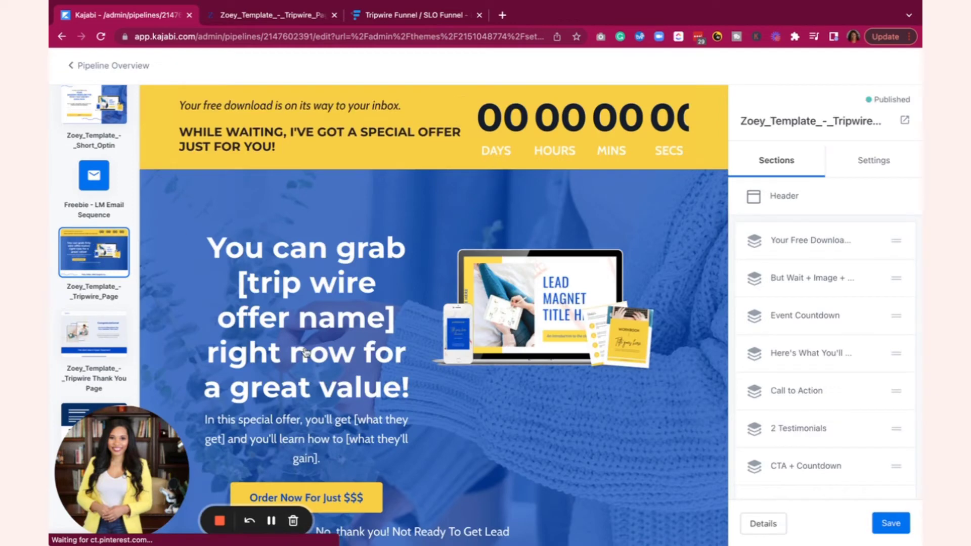
scroll(306, 351, down, 10)
scroll(364, 212, up, 3)
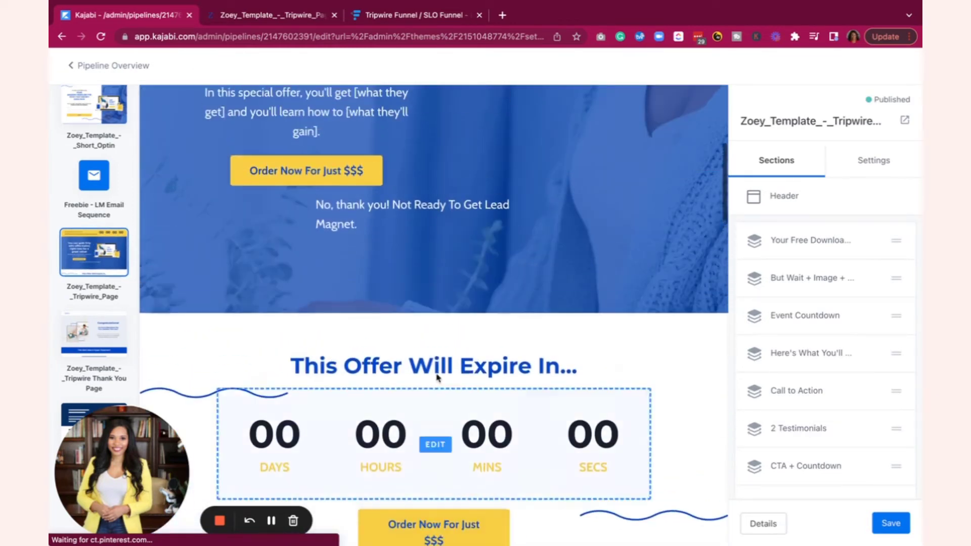
click(364, 211)
scroll(335, 210, up, 3)
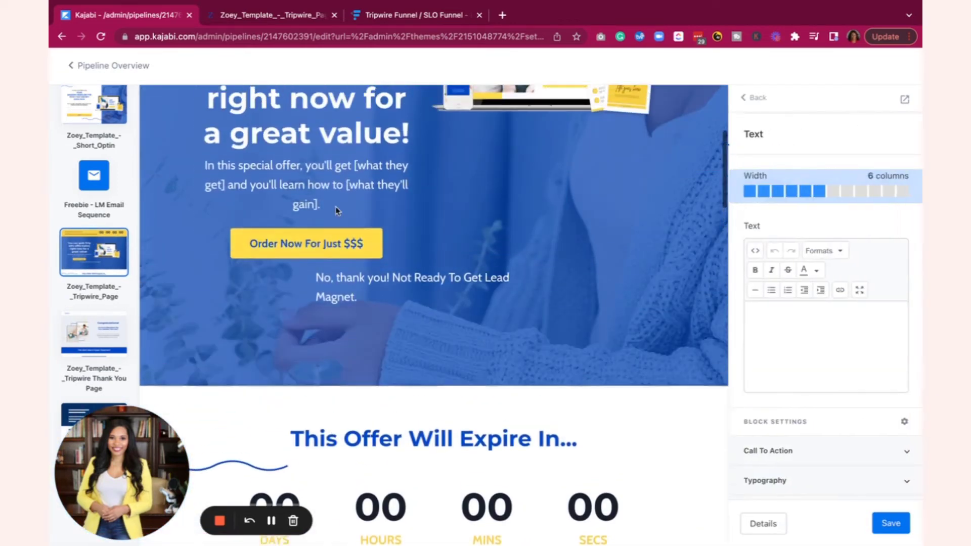
- Link the whole decline text to the copied thank-you page URL, leaving the link target as None
triple_click(778, 316)
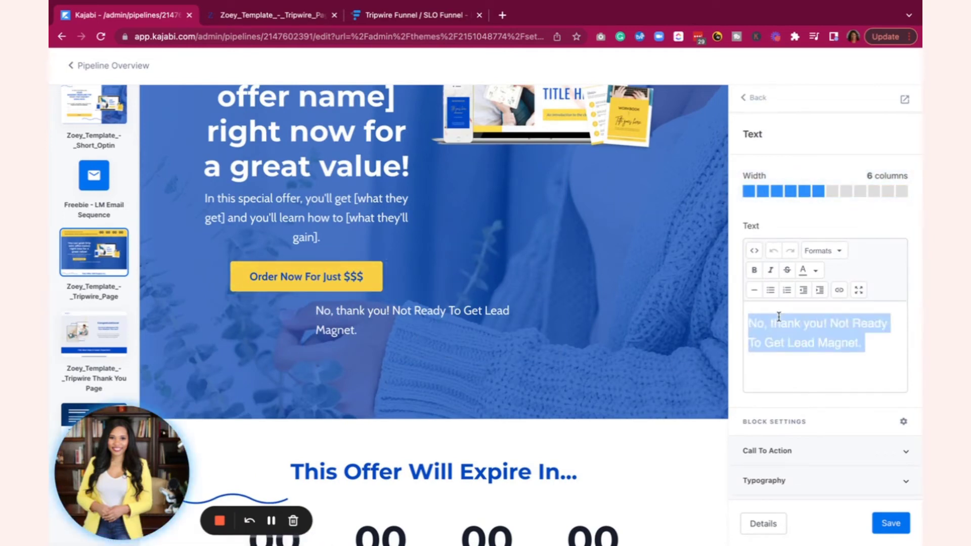
click(839, 291)
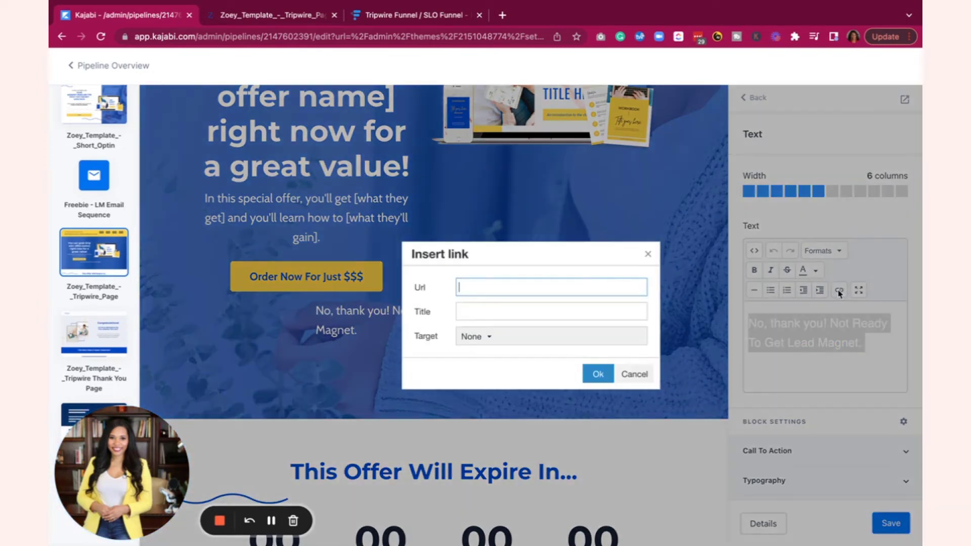
key(ctrl+v)
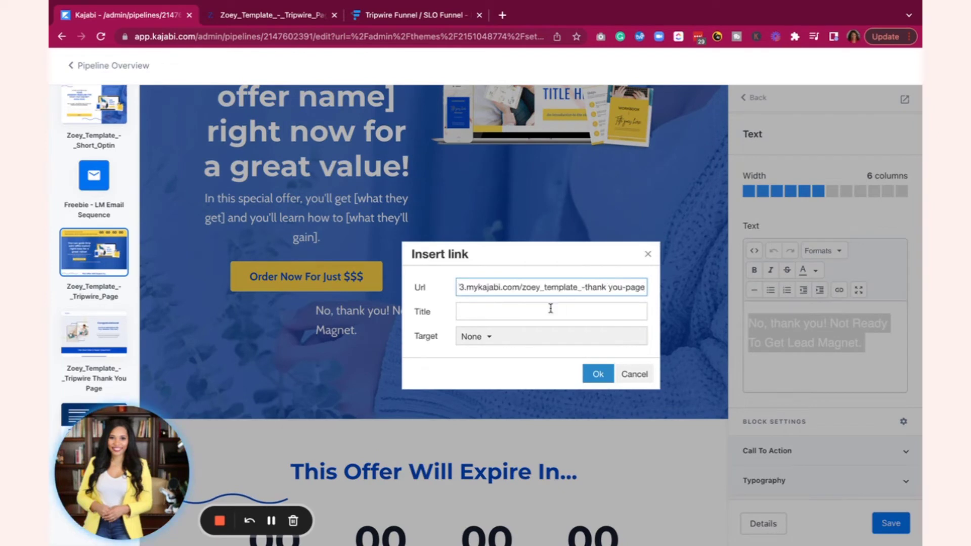
click(483, 337)
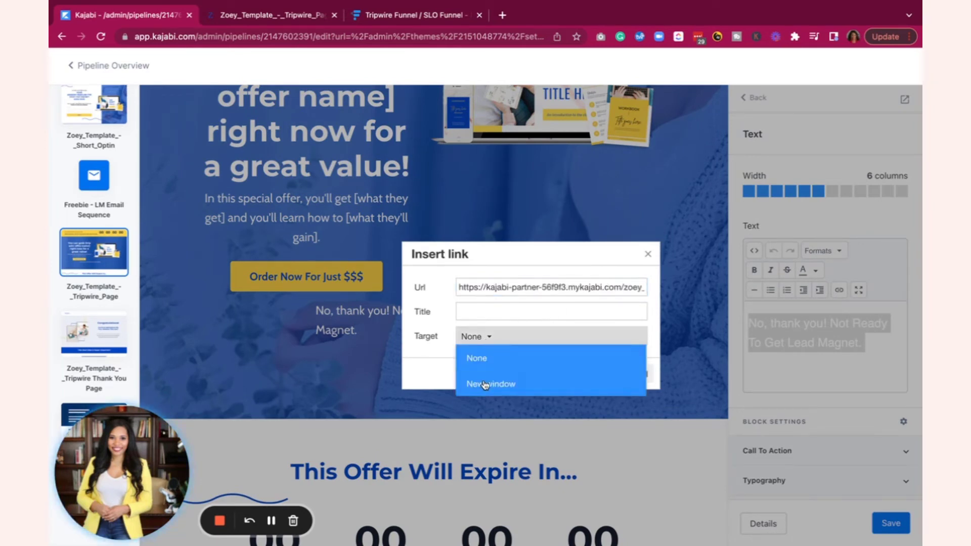
click(438, 374)
click(598, 375)
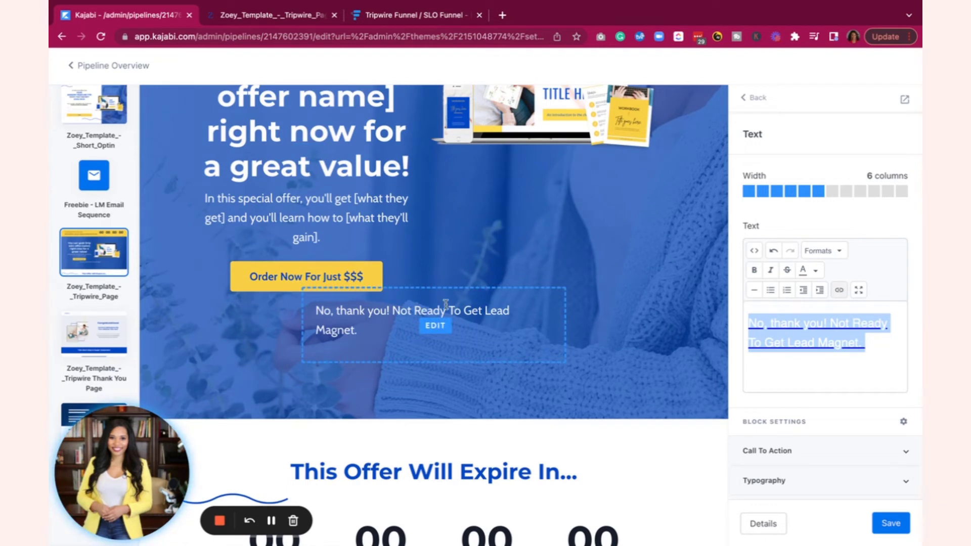
click(746, 101)
click(797, 296)
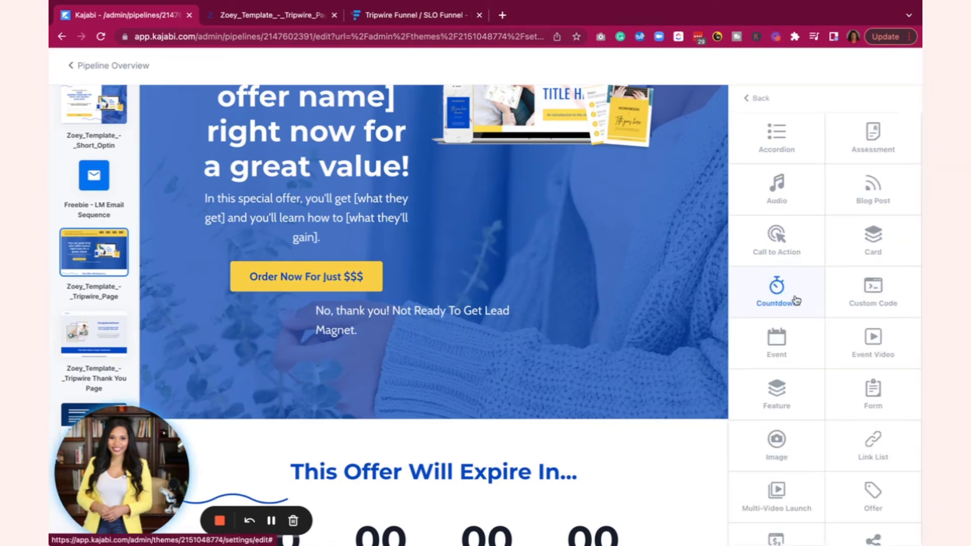
click(776, 238)
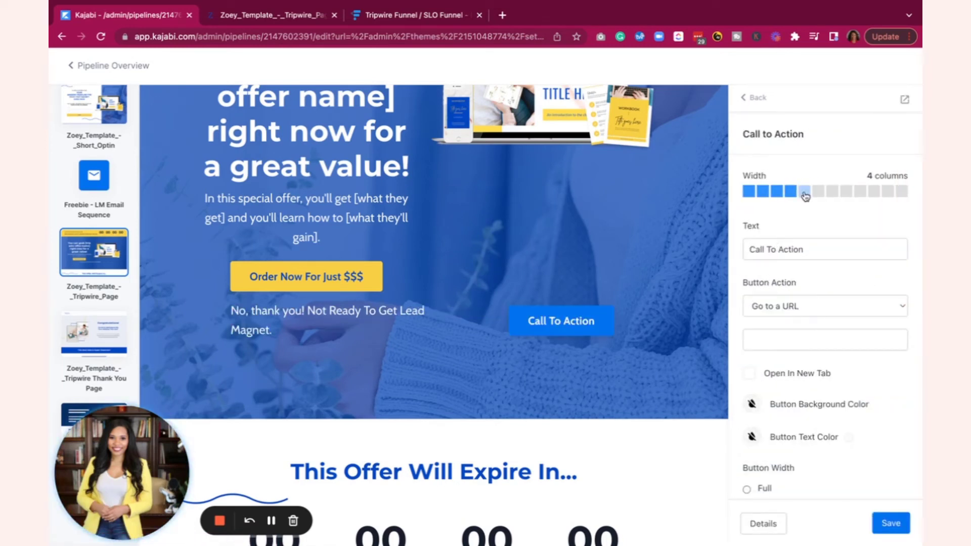
click(766, 98)
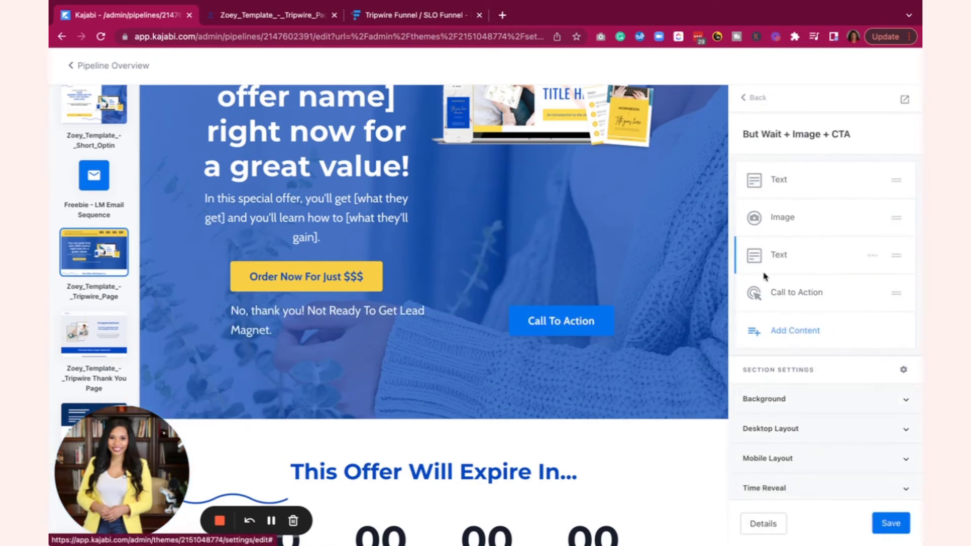
click(873, 293)
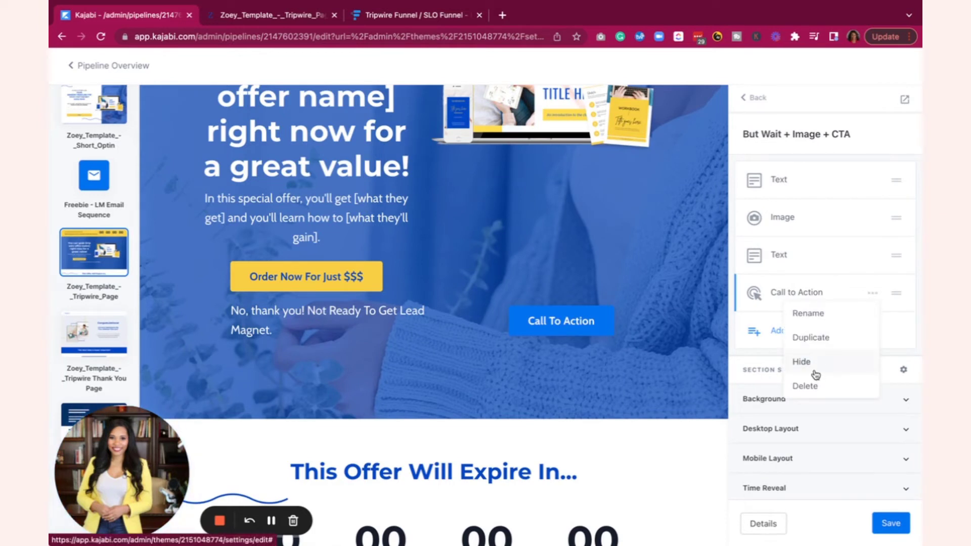
click(814, 387)
- Add a Custom Code block to the tripwire page's hero section, set its width to 5 columns, and save the page
click(784, 292)
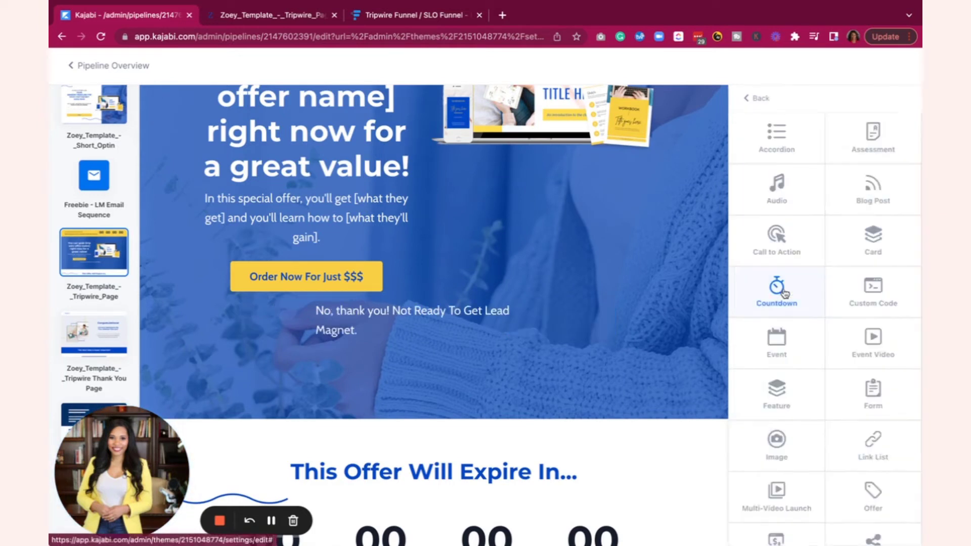
click(867, 291)
click(867, 294)
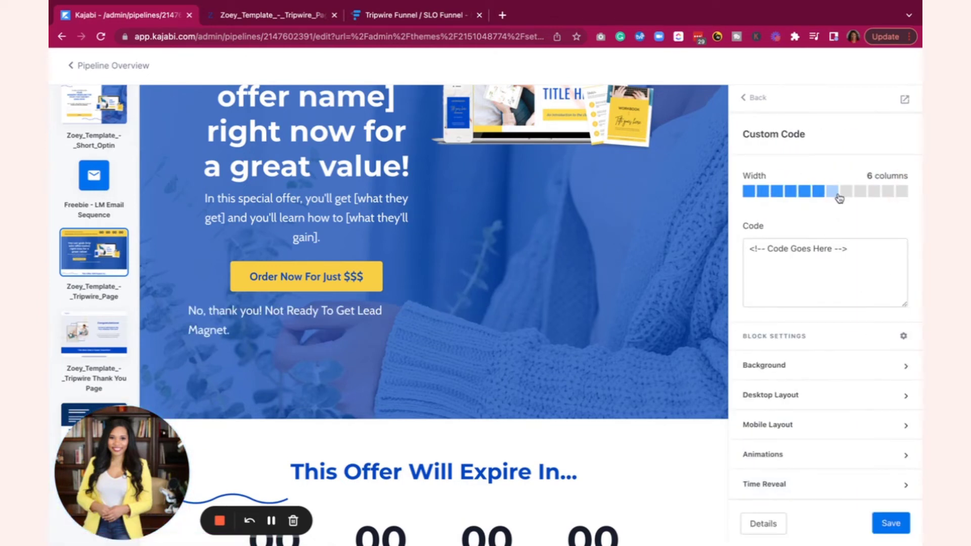
click(809, 194)
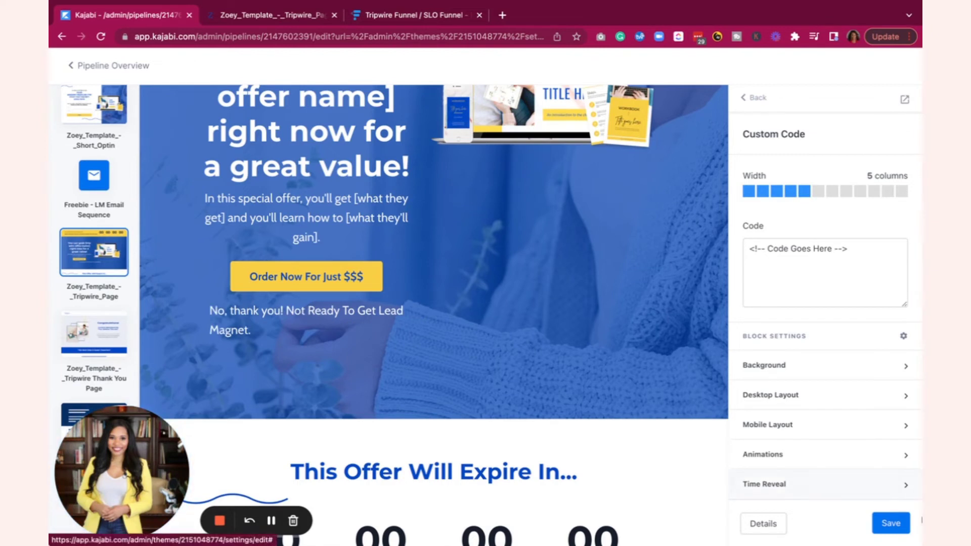
click(880, 517)
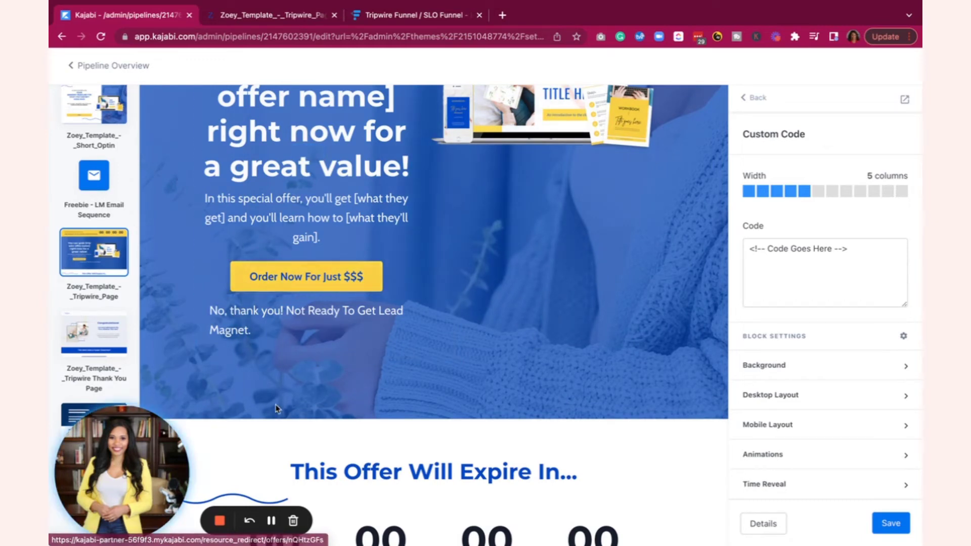
- Look over the tripwire page's countdown sections and order buttons from the hero to the footer
scroll(281, 289, down, 20)
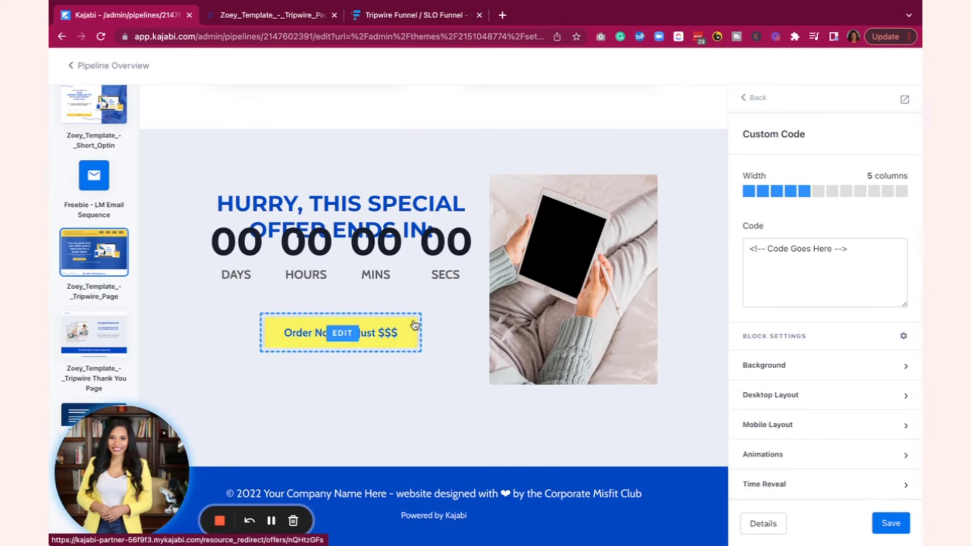
scroll(412, 326, up, 10)
scroll(415, 325, up, 15)
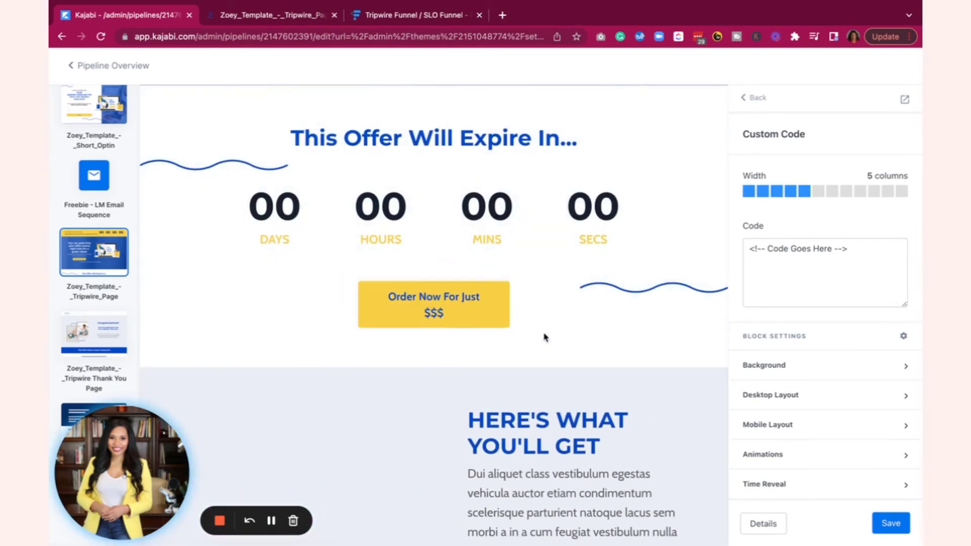
scroll(544, 338, up, 10)
scroll(528, 336, down, 3)
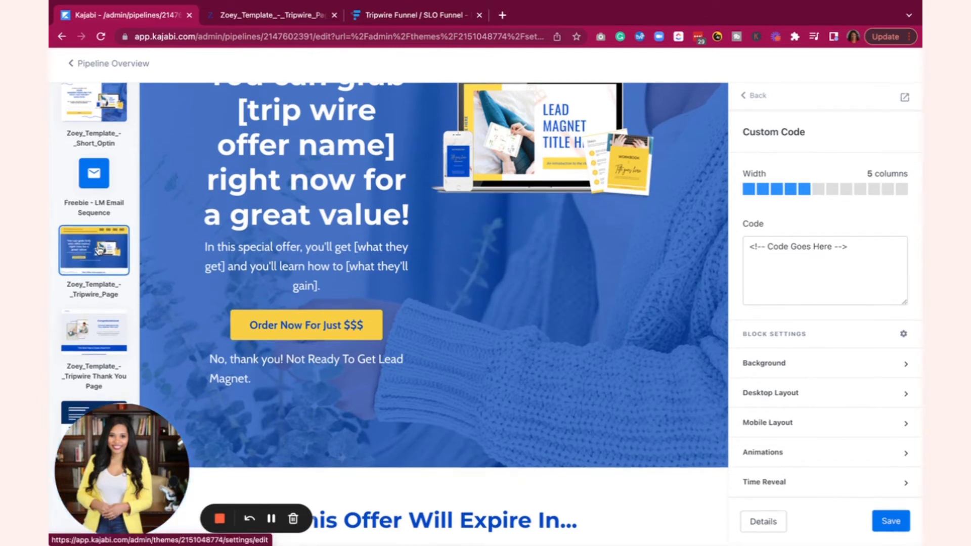
- Open the Tripwire Thank You Page for editing, skim its layout, and preview it in a new tab
click(93, 331)
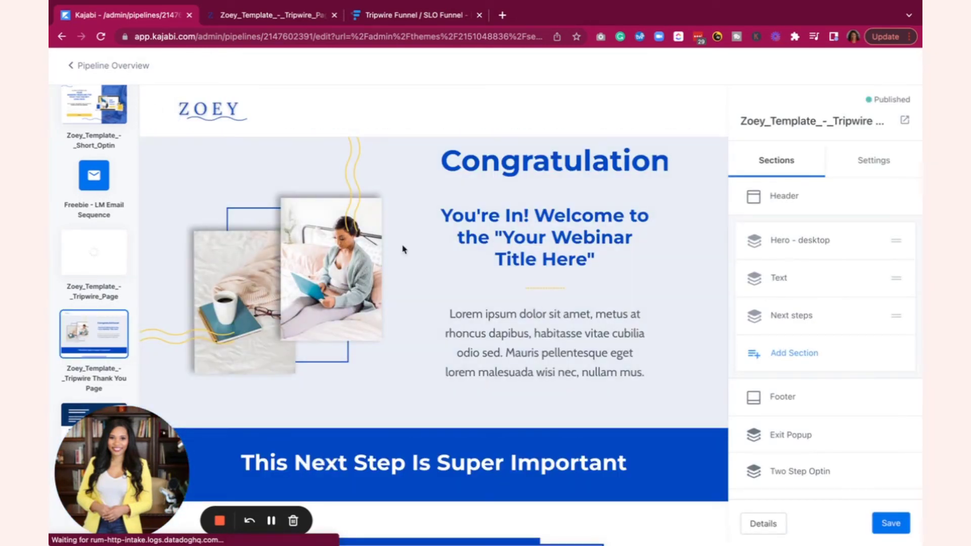
scroll(403, 248, down, 10)
scroll(403, 249, up, 8)
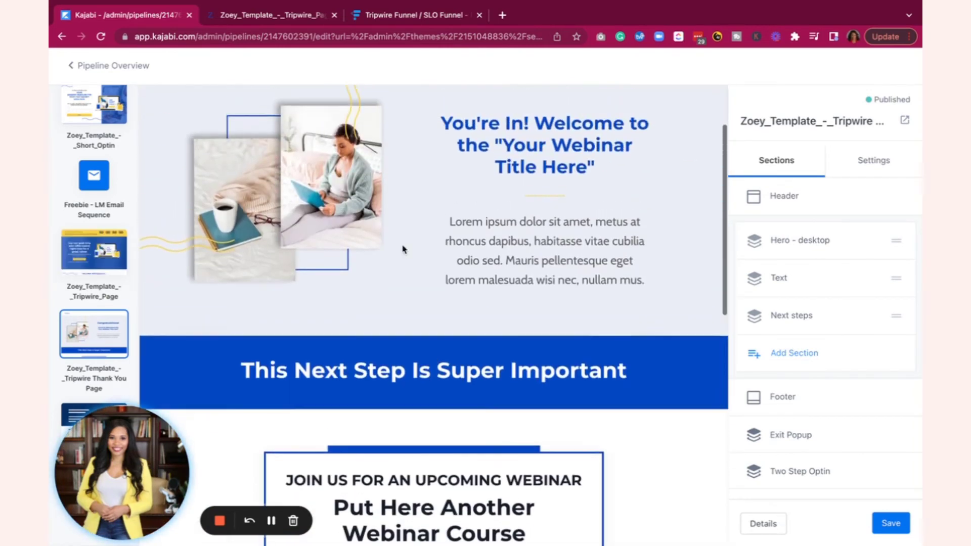
scroll(403, 249, up, 2)
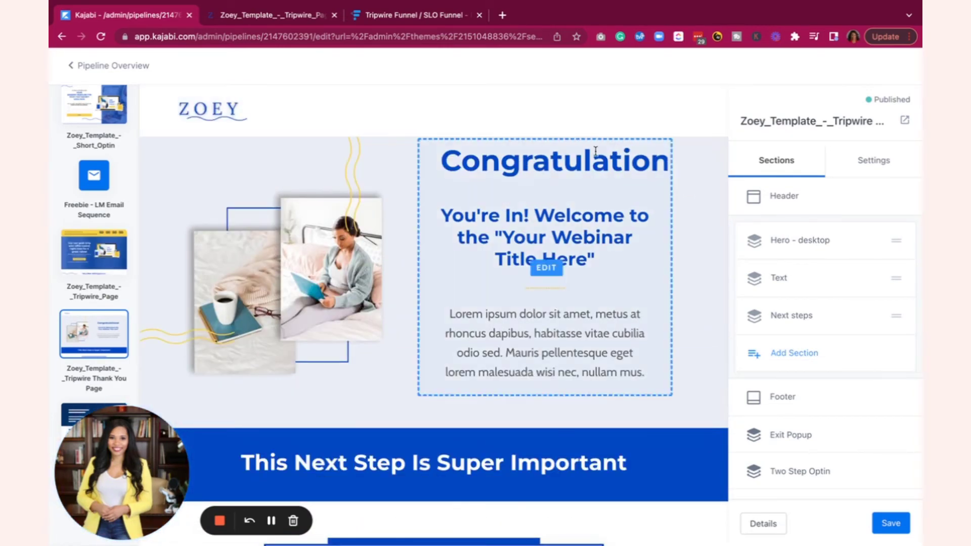
click(903, 122)
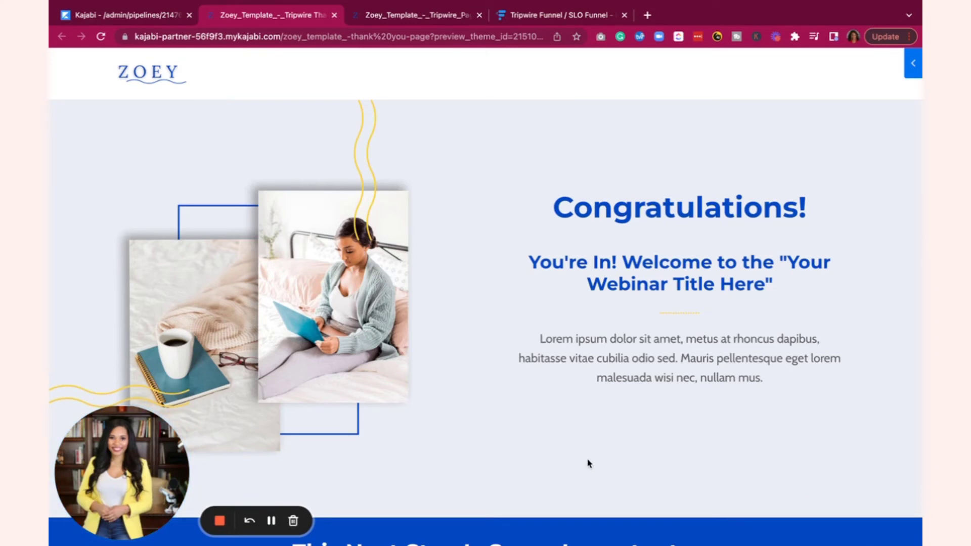
- Examine the thank-you page preview, from the congratulations message to the upcoming webinar offer and its reserve button
scroll(650, 315, down, 9)
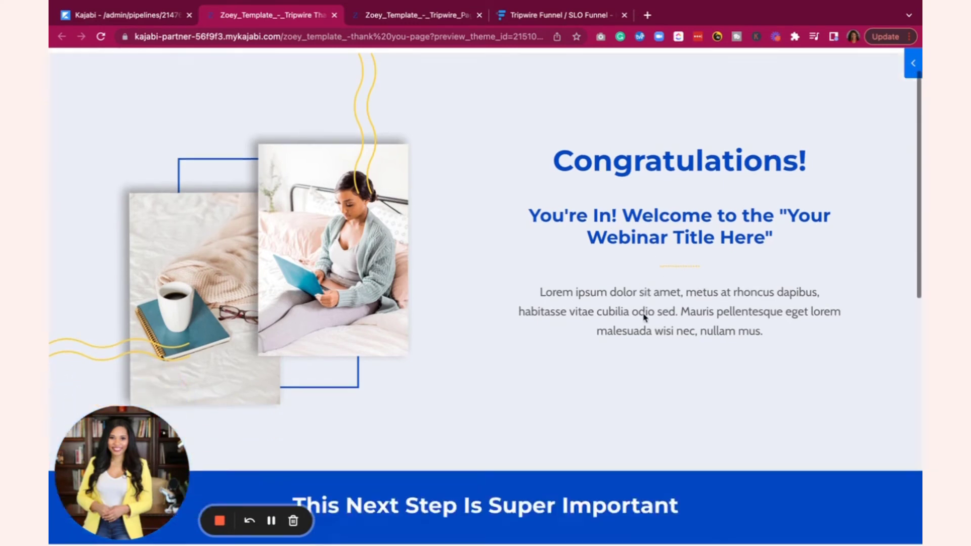
scroll(645, 318, down, 3)
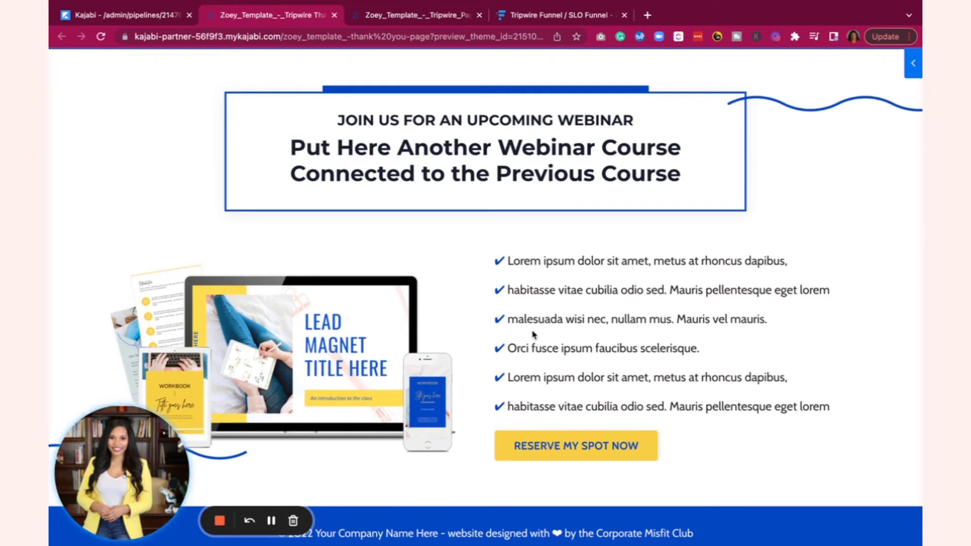
scroll(532, 335, down, 2)
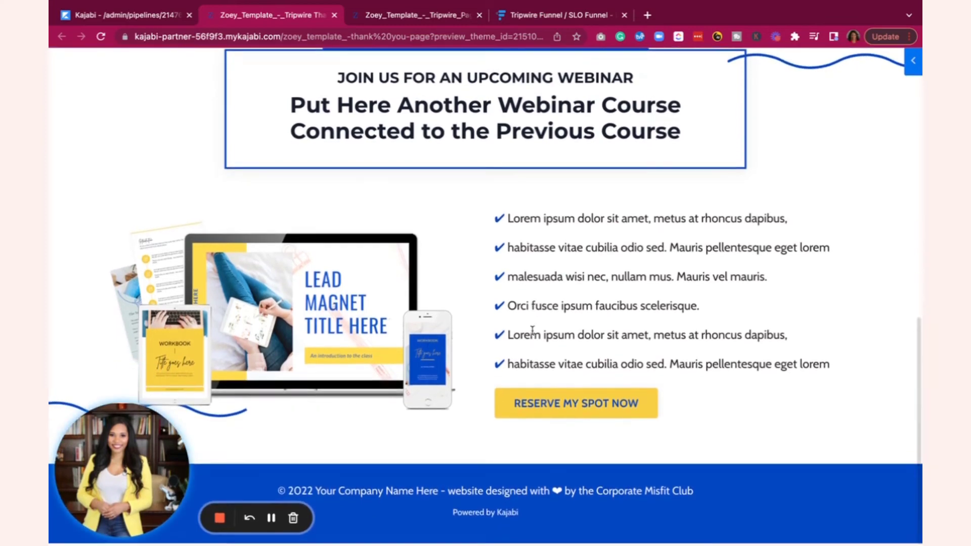
scroll(532, 334, up, 15)
scroll(532, 332, down, 3)
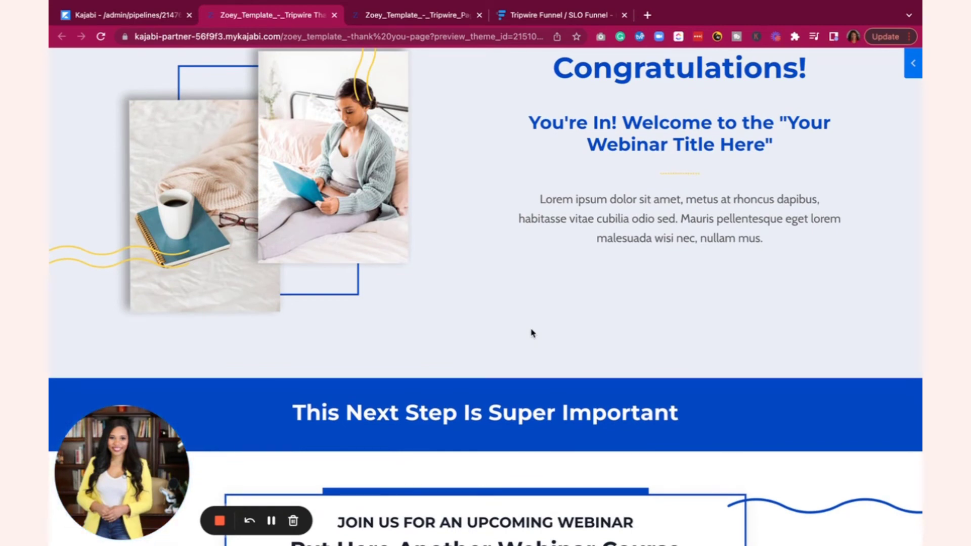
scroll(532, 333, down, 8)
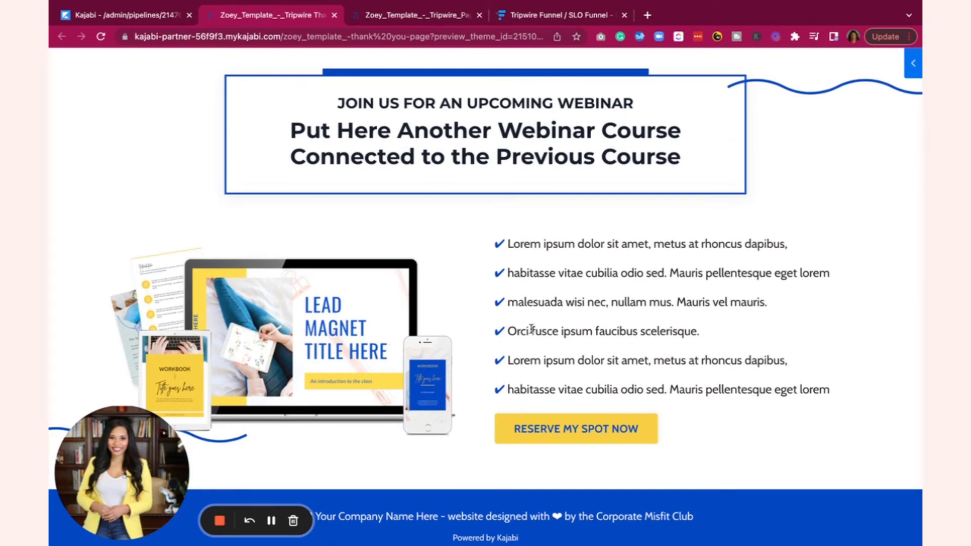
scroll(441, 222, up, 8)
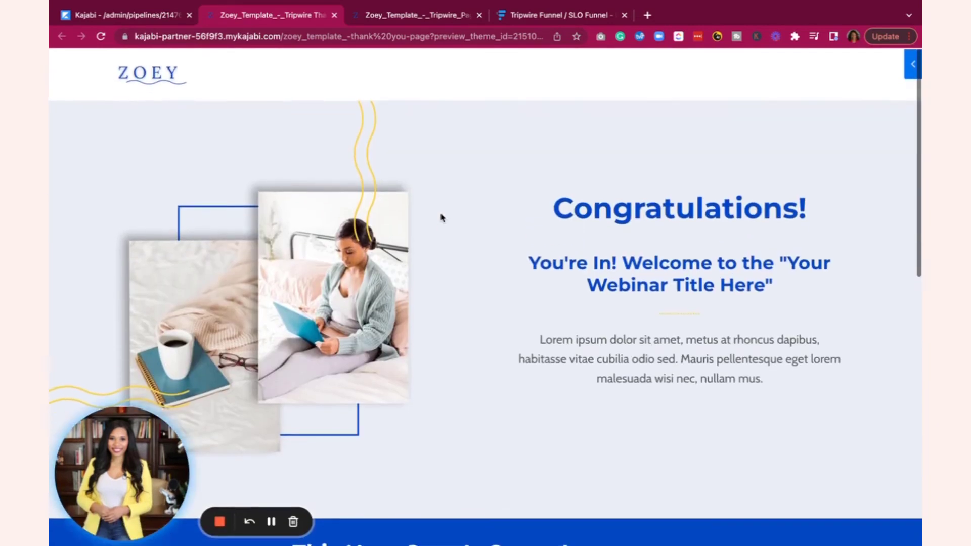
- Return to the pipeline's page editor and review the thank-you page's webinar section and the list of funnel steps
click(99, 16)
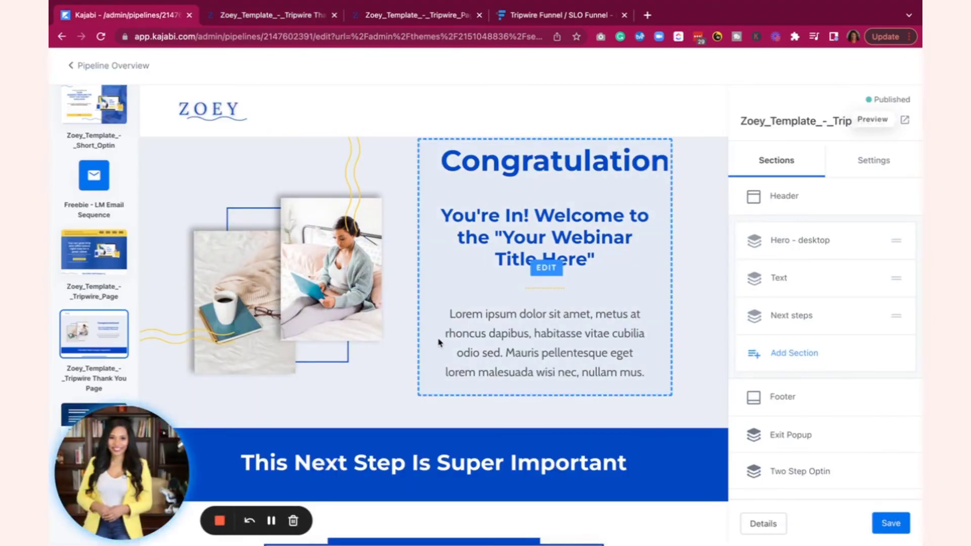
scroll(434, 334, down, 7)
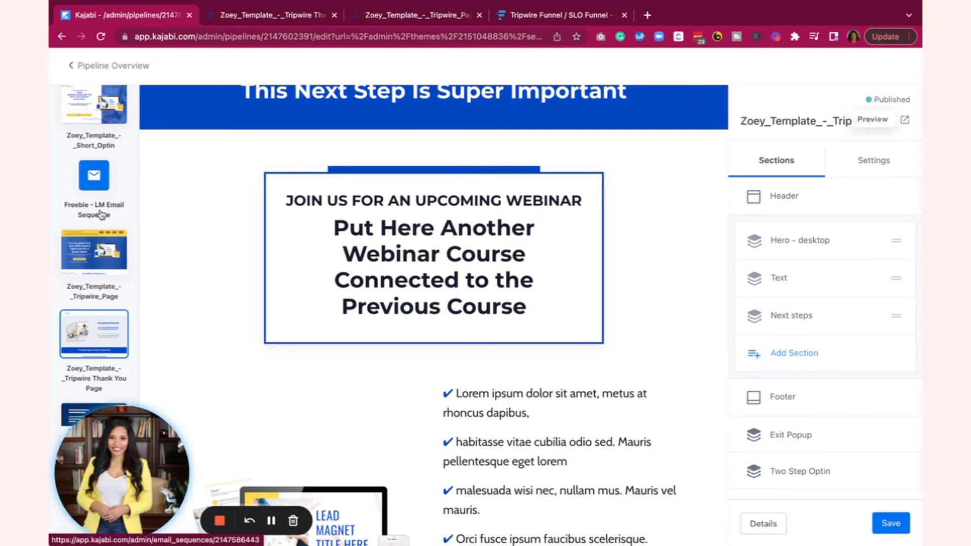
scroll(105, 192, up, 1)
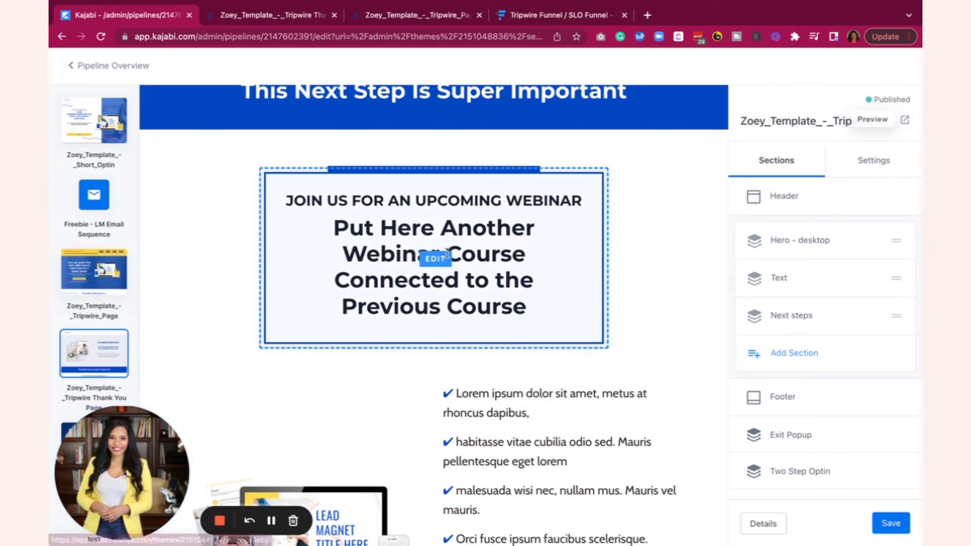
scroll(445, 253, up, 7)
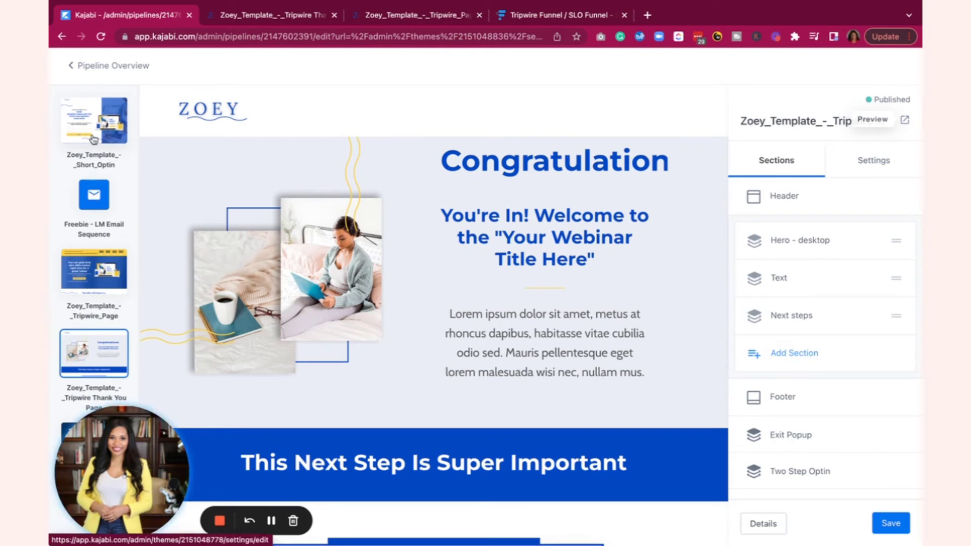
scroll(93, 139, down, 1)
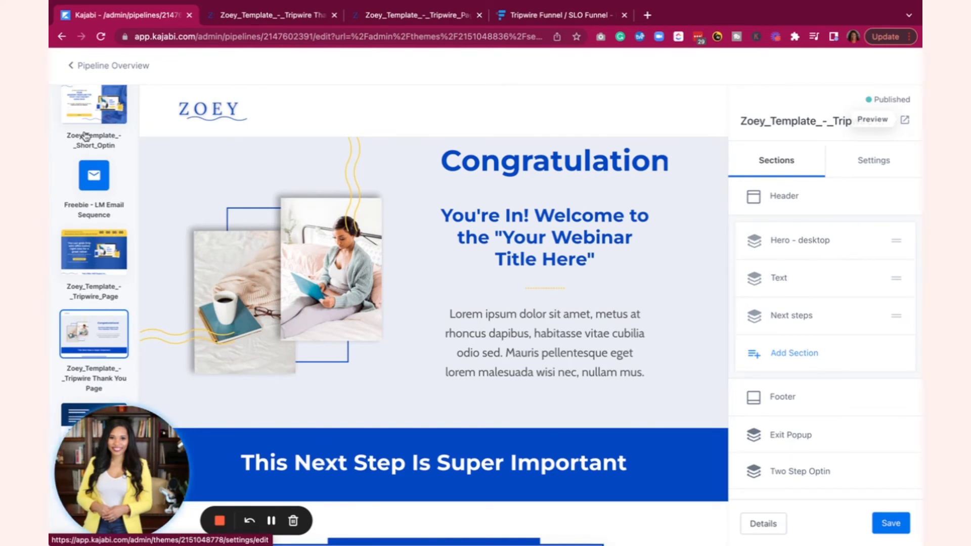
scroll(87, 134, up, 1)
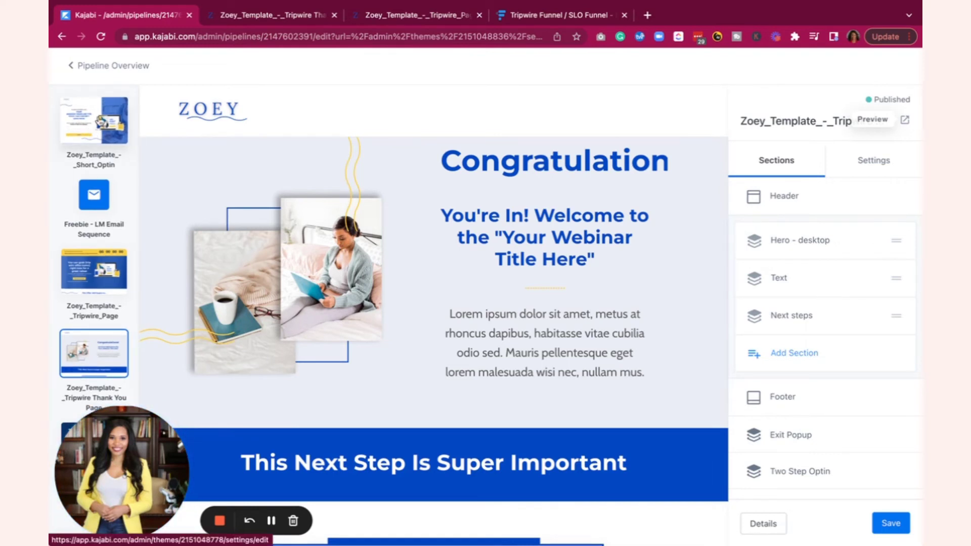
- Go back to the pipeline overview, copy the Tripwire / SLO Funnel link, and open it in a new browser tab
click(110, 106)
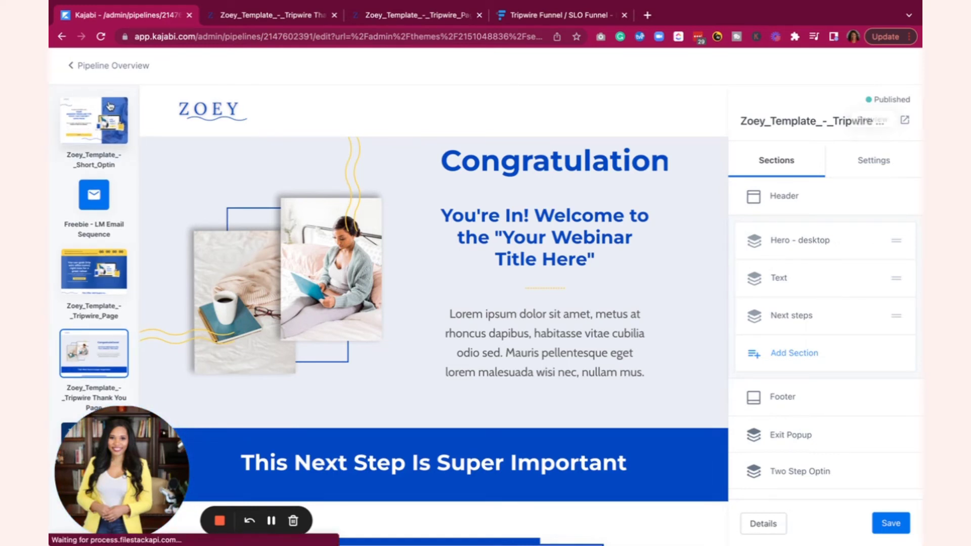
click(102, 66)
click(879, 68)
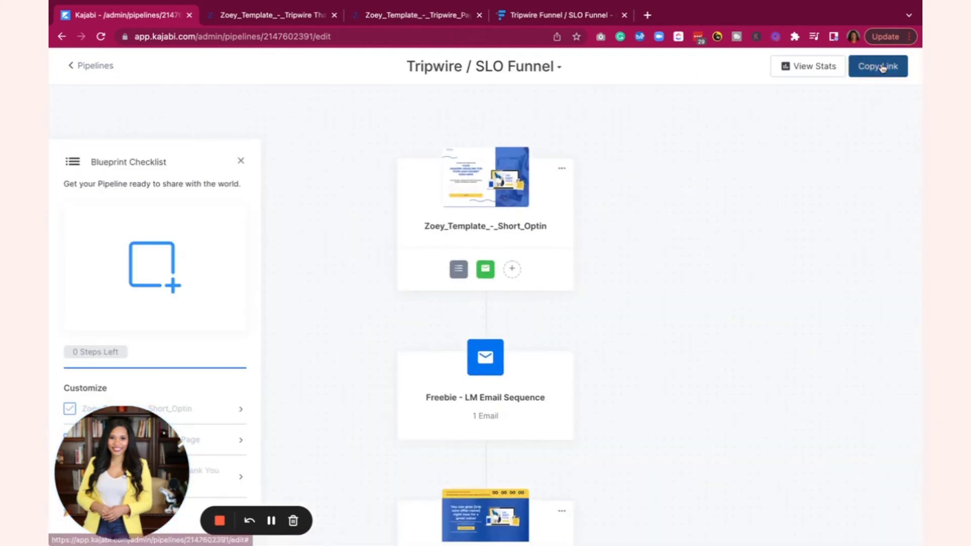
click(648, 16)
key(ctrl+v)
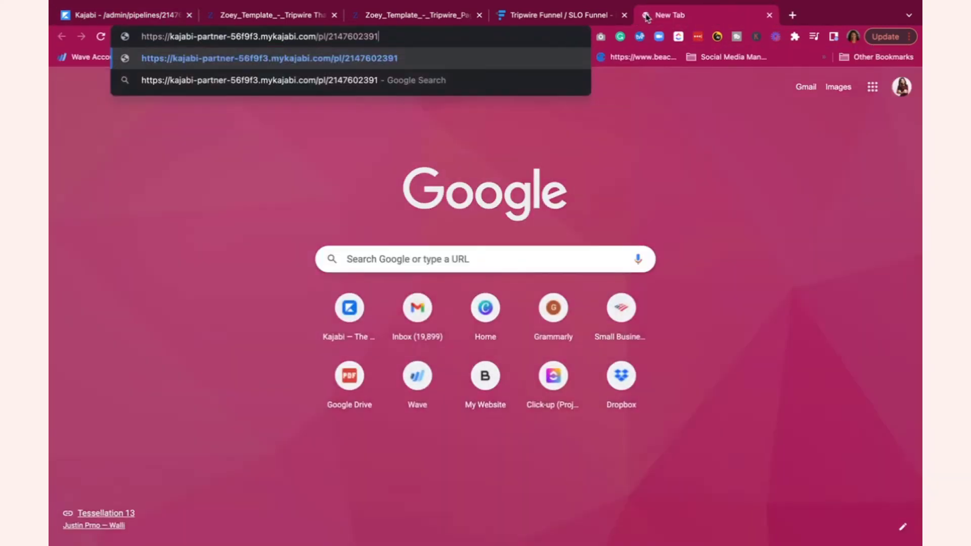
key(Return)
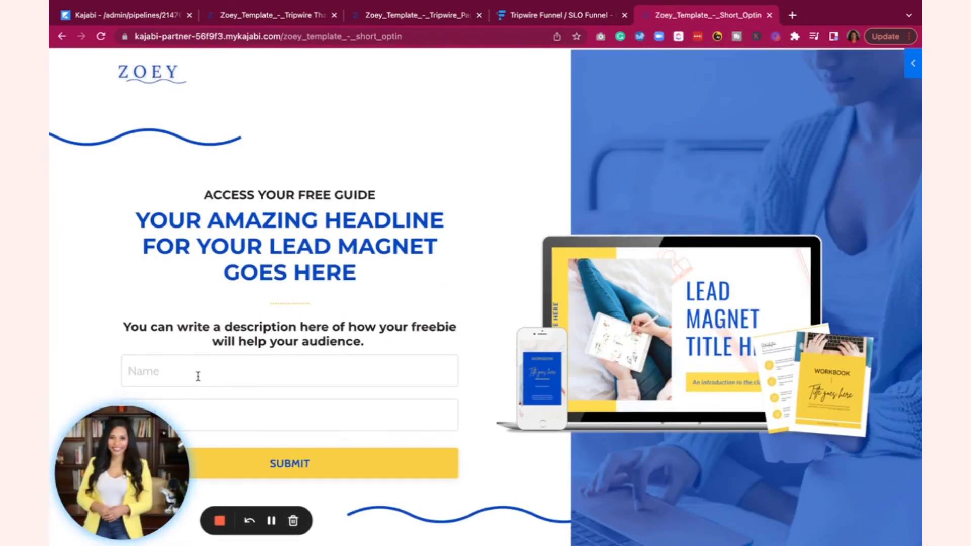
- Fill in the opt-in form with a first name and an e-mail address, and submit it
scroll(197, 375, down, 1)
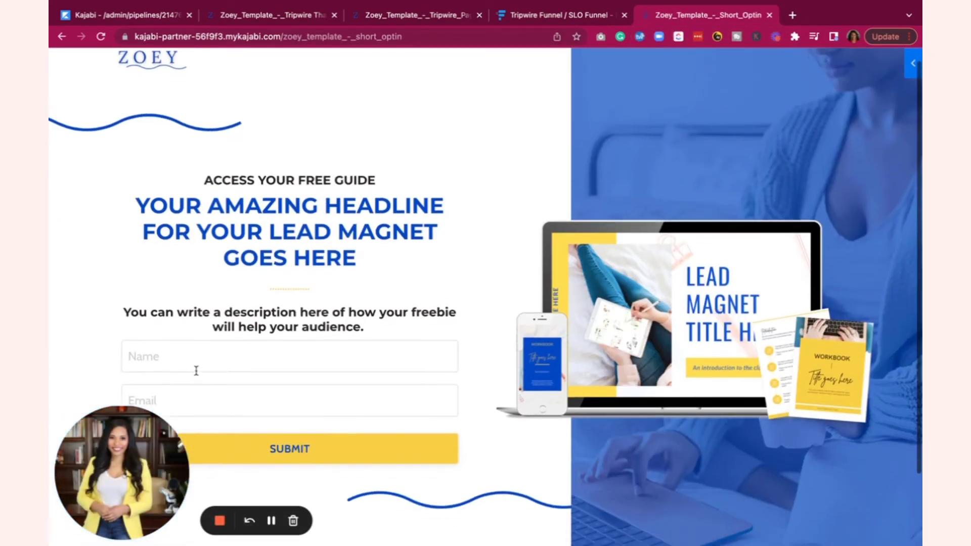
scroll(197, 359, down, 1)
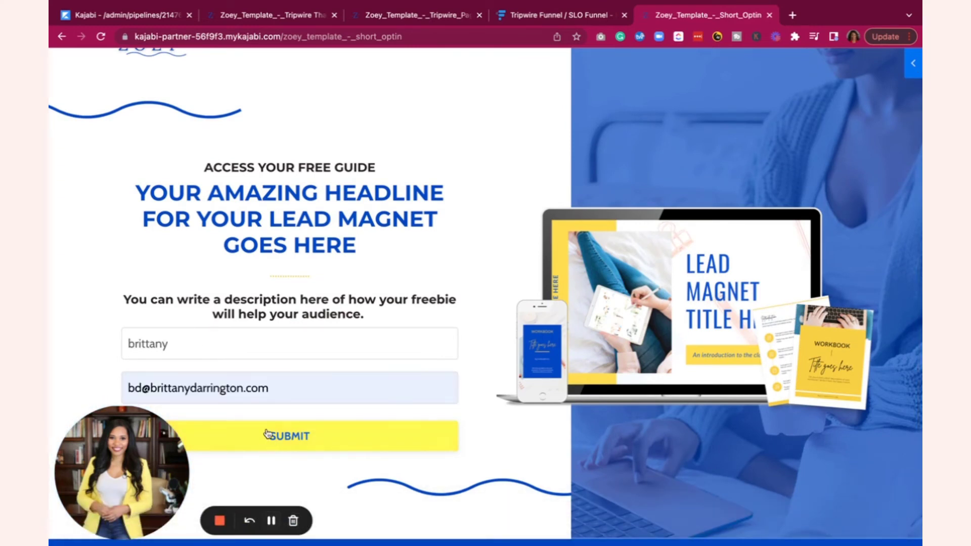
scroll(269, 434, down, 5)
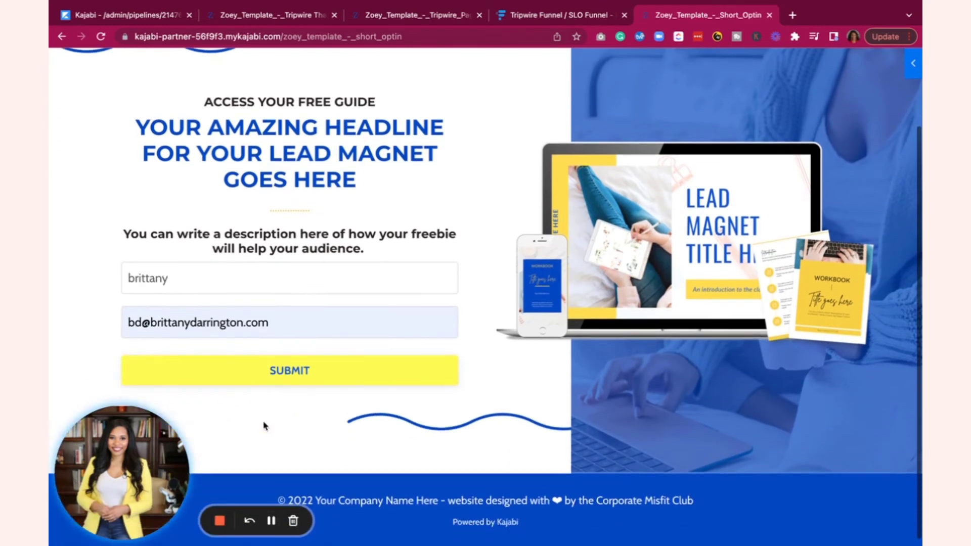
click(263, 370)
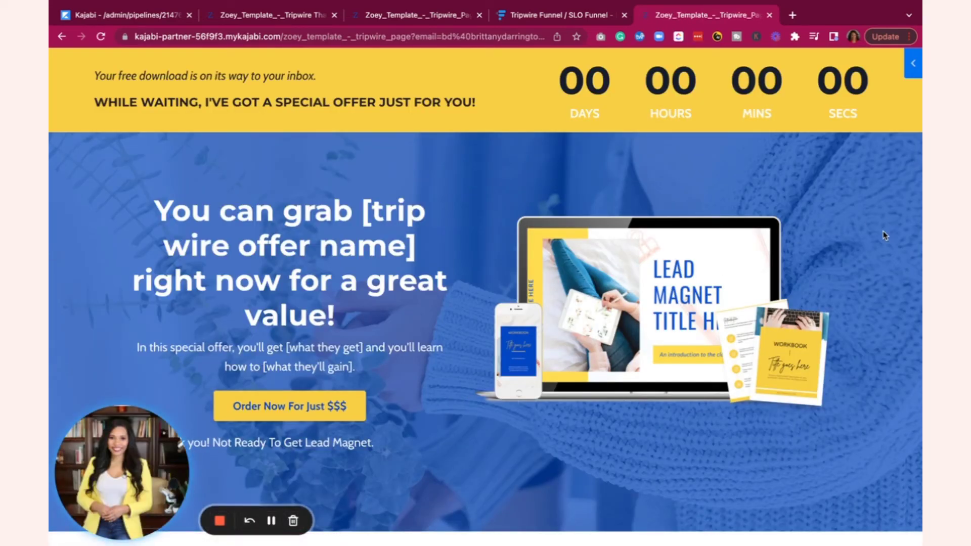
- Examine the live tripwire page, including its order button, decline link and offer countdown
scroll(815, 277, down, 2)
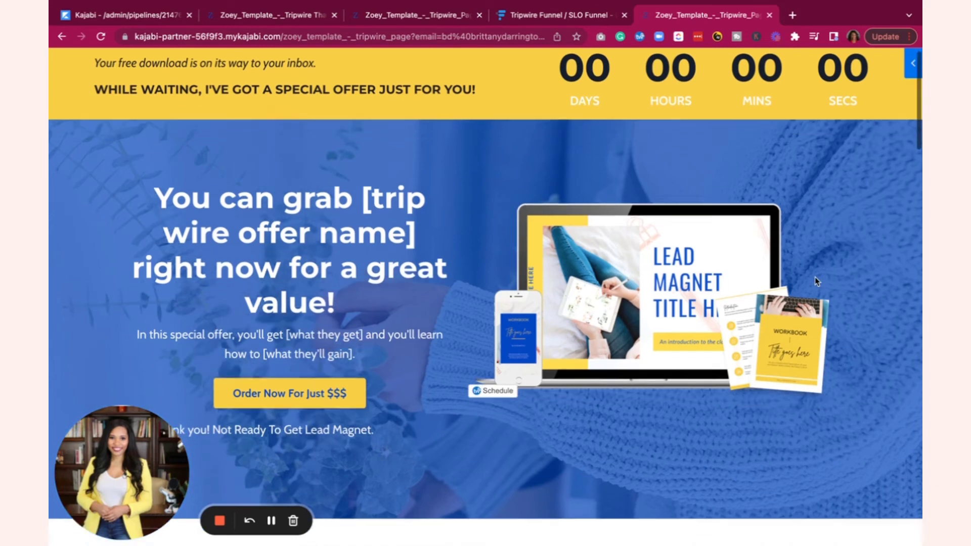
scroll(672, 360, down, 1)
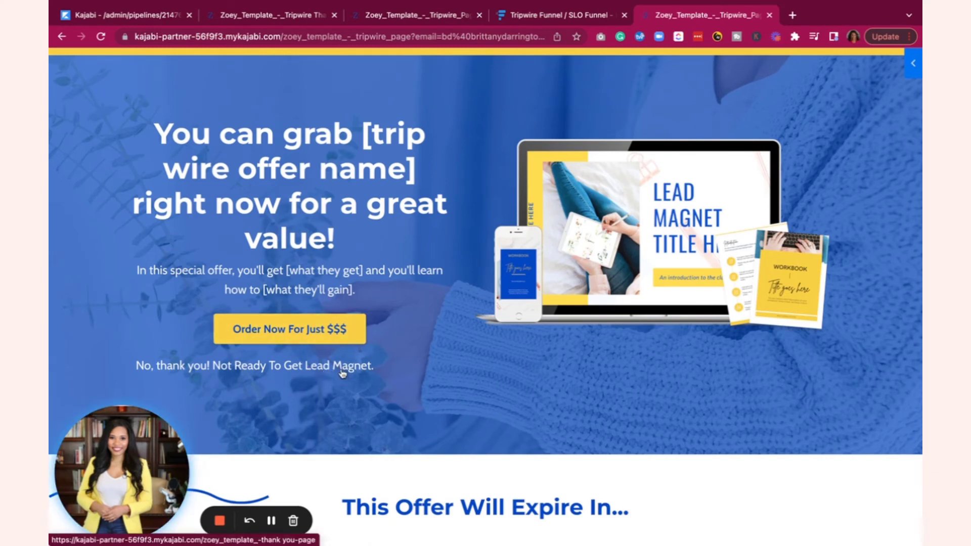
scroll(329, 332, down, 3)
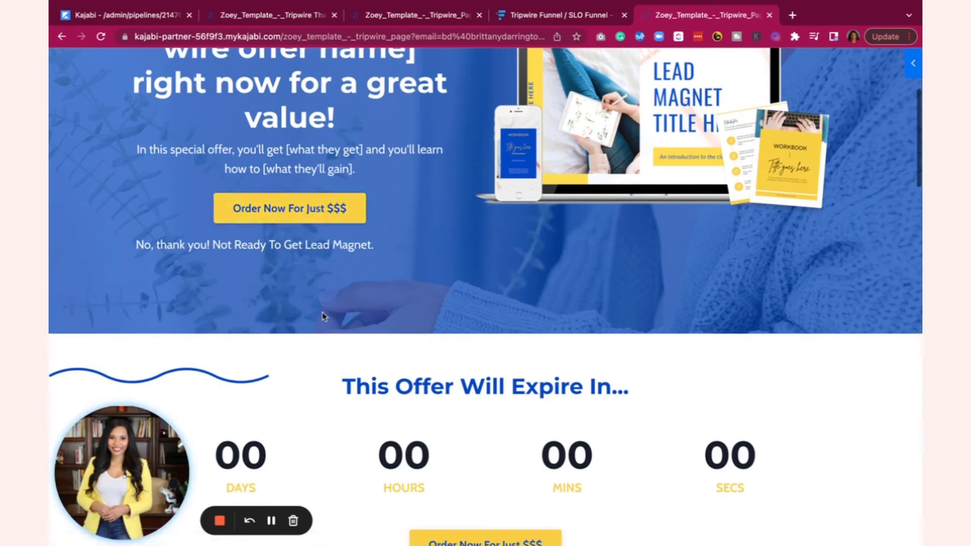
scroll(327, 328, up, 5)
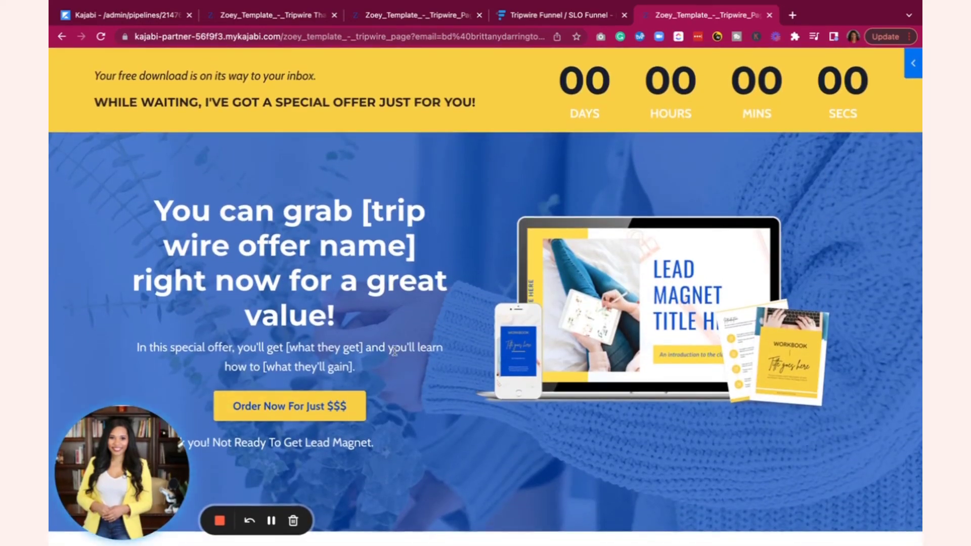
scroll(394, 333, down, 20)
- Go back to the opt-in page and submit the filled-in form again
key(super+Left)
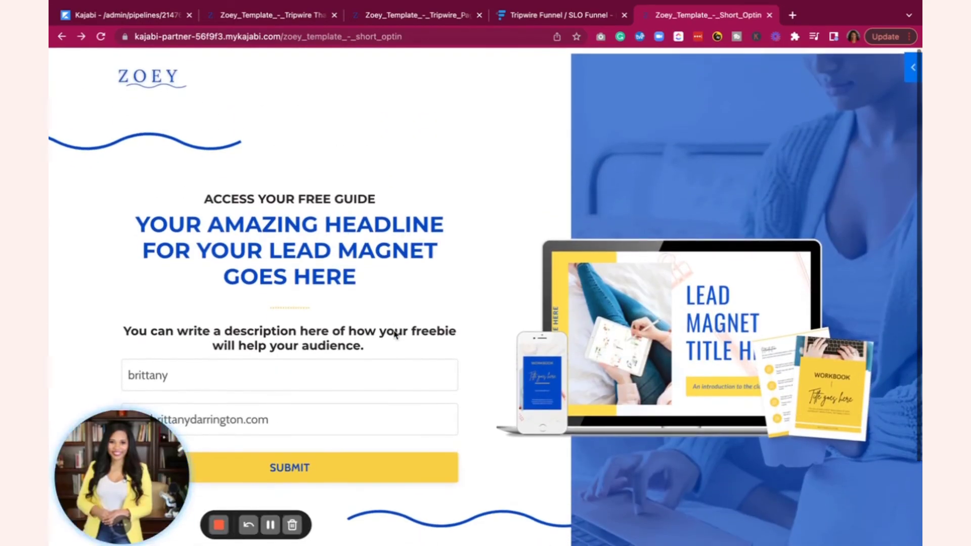
click(259, 472)
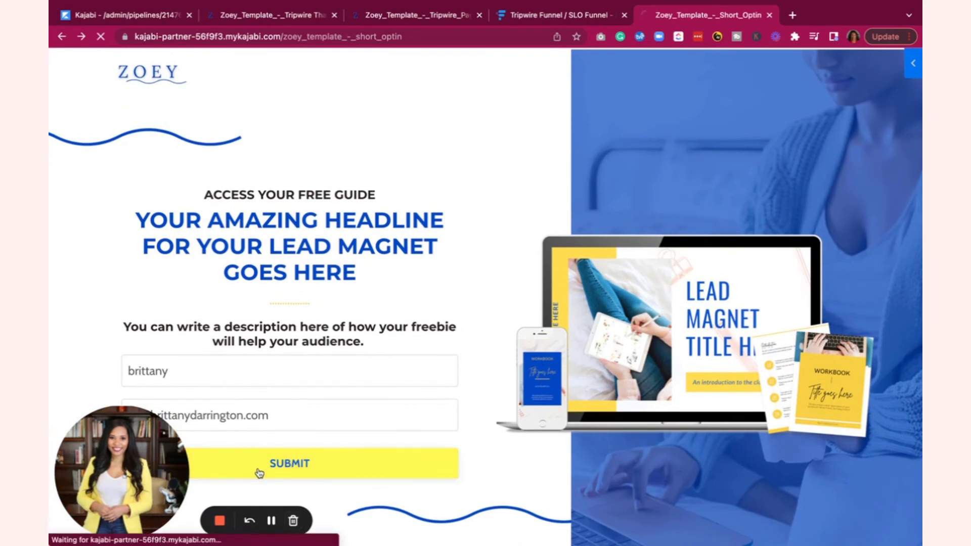
scroll(259, 309, down, 2)
- Follow the tripwire page's order link and review the Mini Course Launch Offer checkout form
scroll(259, 309, down, 3)
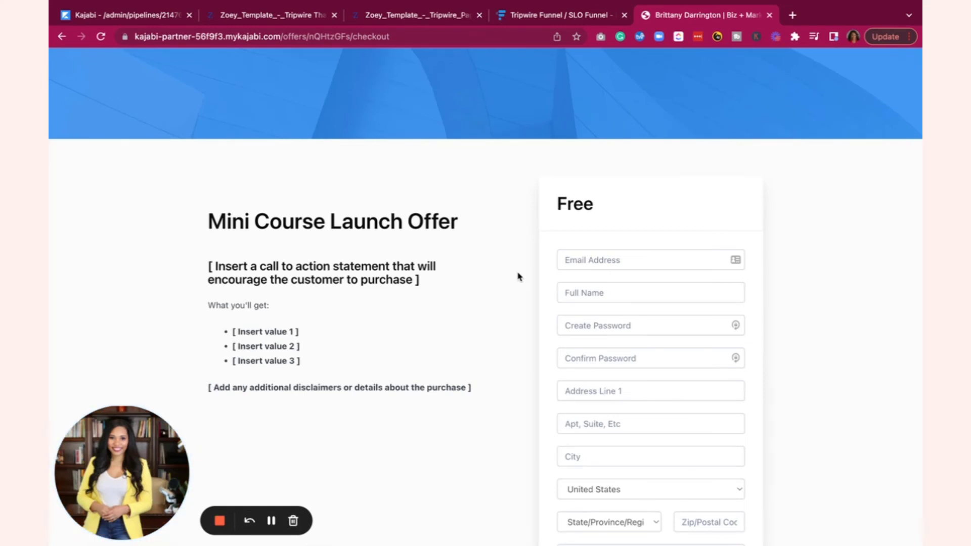
scroll(655, 334, down, 5)
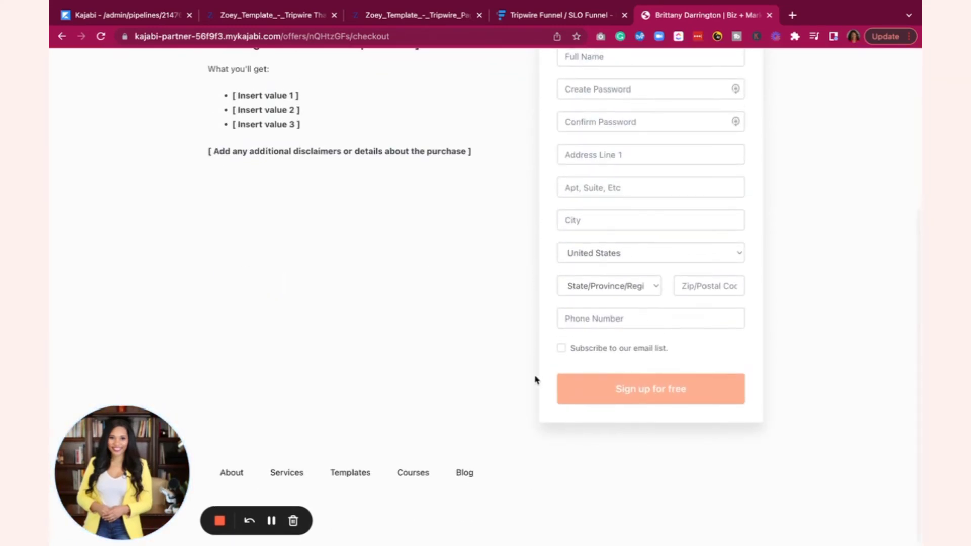
scroll(514, 316, up, 5)
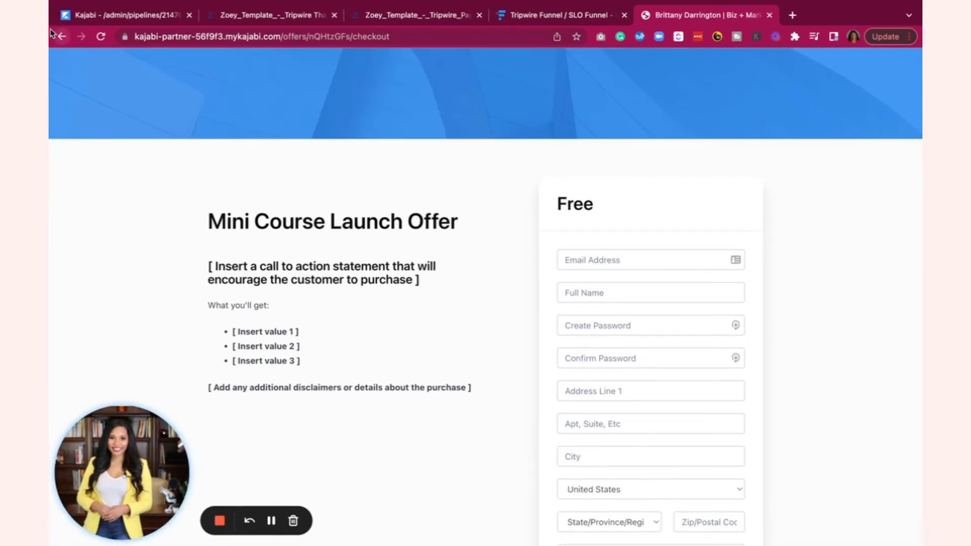
- Return to the tripwire page, decline the offer, and review the thank-you page through to its upcoming webinar section
click(61, 35)
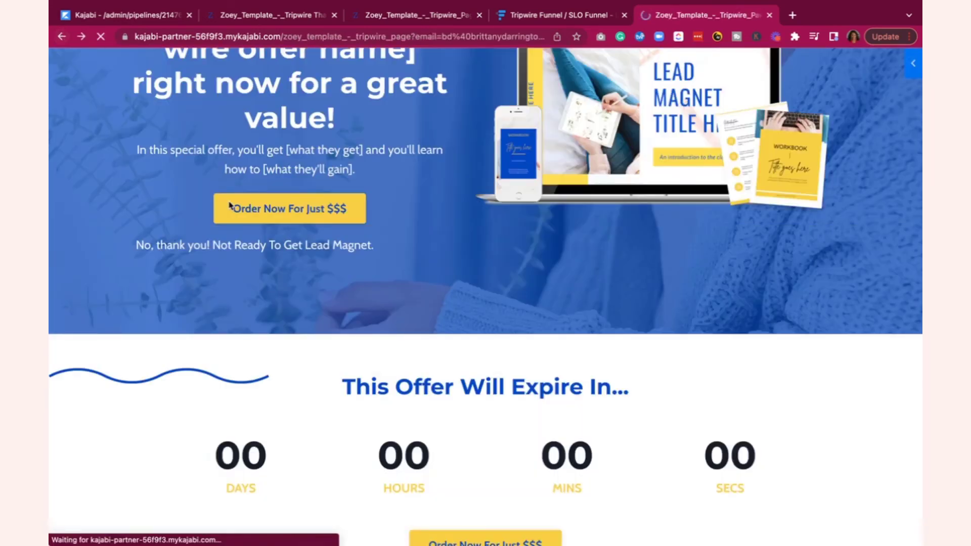
click(263, 247)
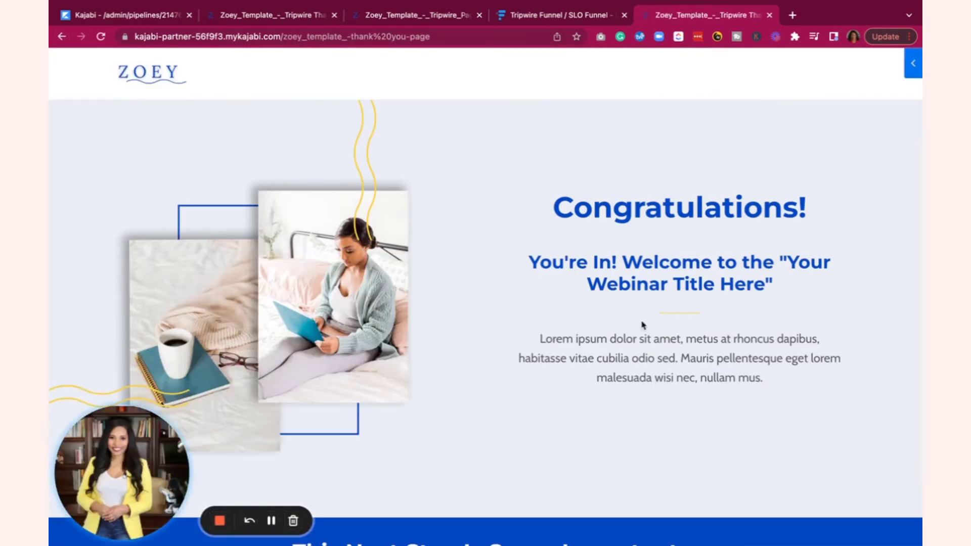
scroll(689, 254, down, 10)
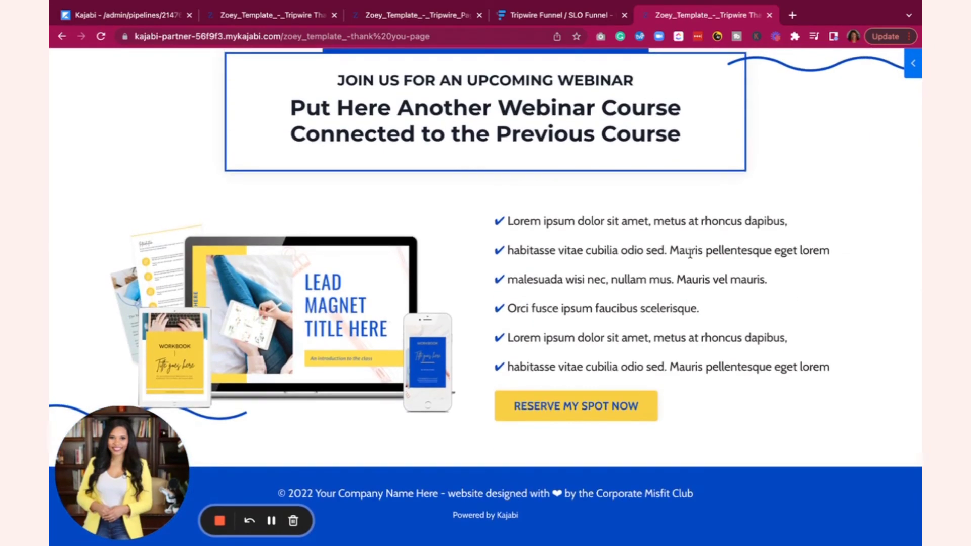
scroll(689, 254, up, 10)
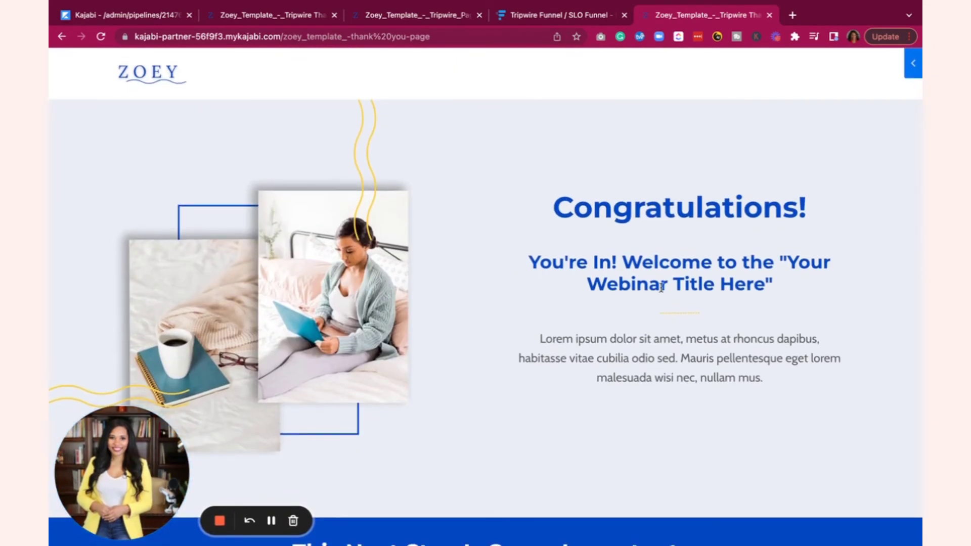
scroll(661, 287, down, 6)
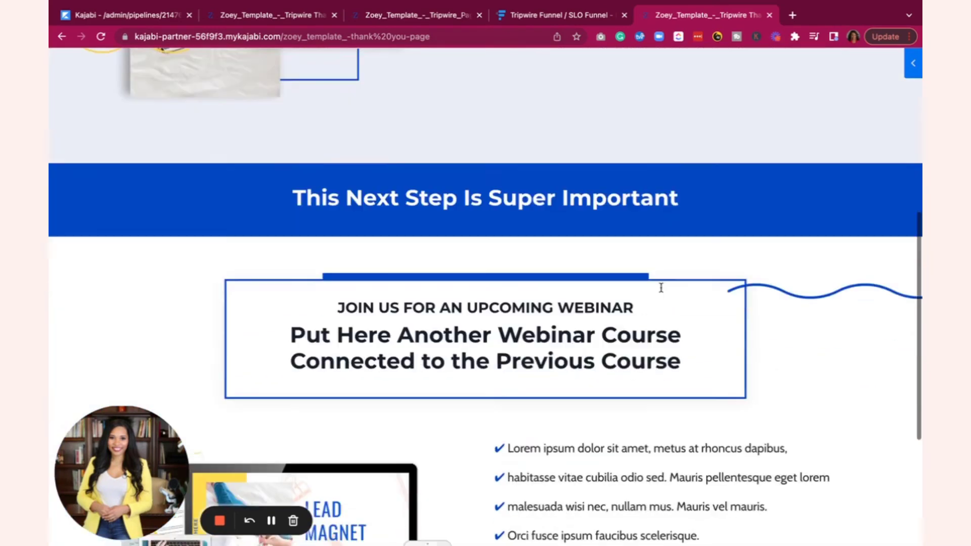
scroll(511, 399, down, 1)
scroll(500, 349, down, 5)
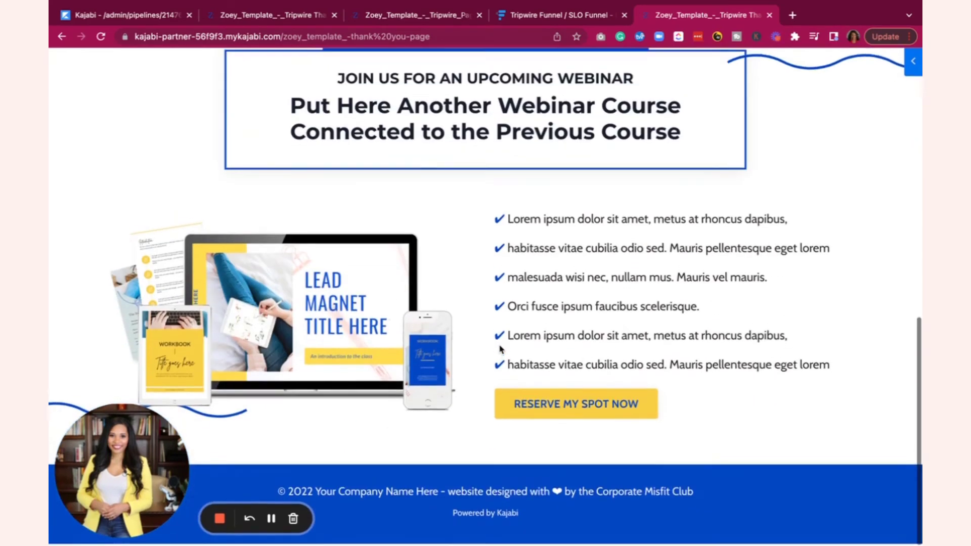
scroll(501, 334, up, 10)
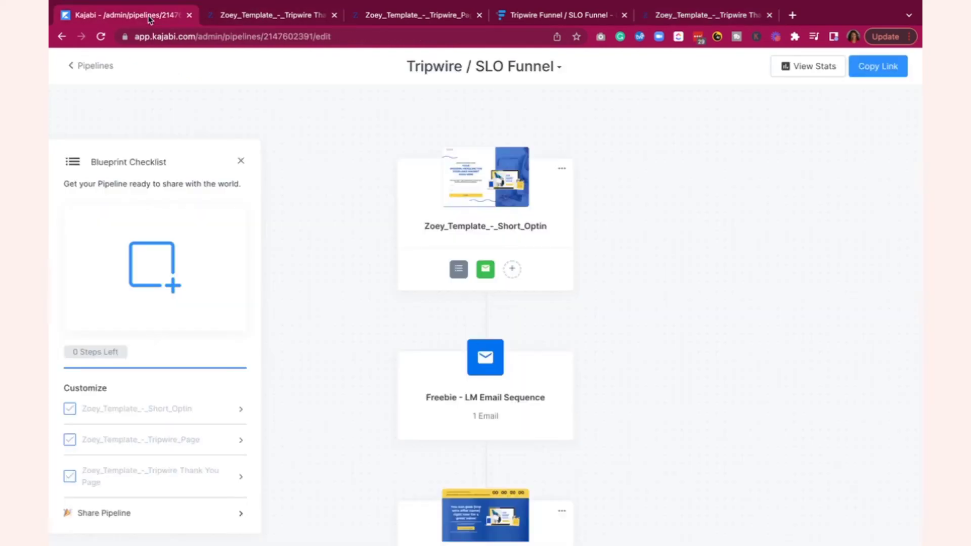
- Switch back to the Tripwire / SLO Funnel pipeline and review its stats for pages and email sequences
click(150, 19)
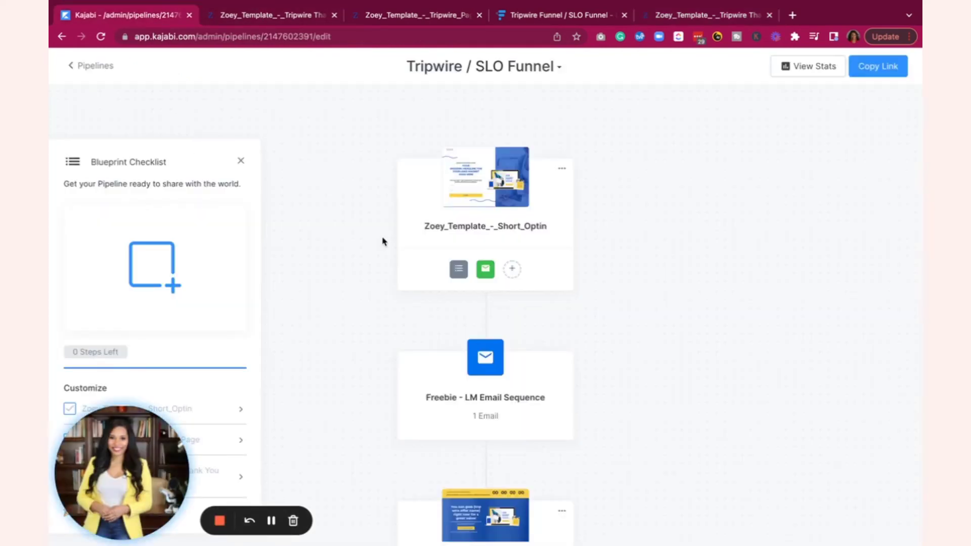
click(559, 68)
click(497, 71)
click(799, 71)
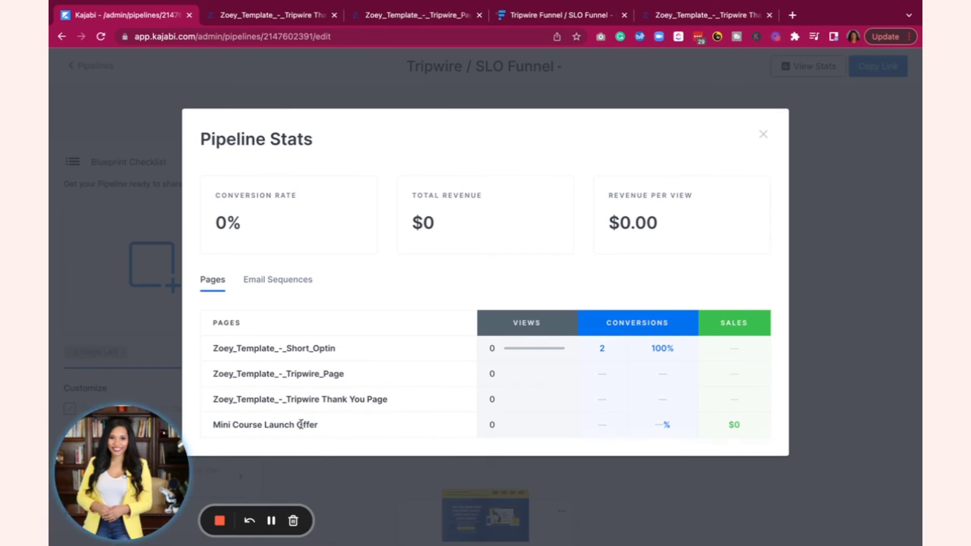
click(268, 289)
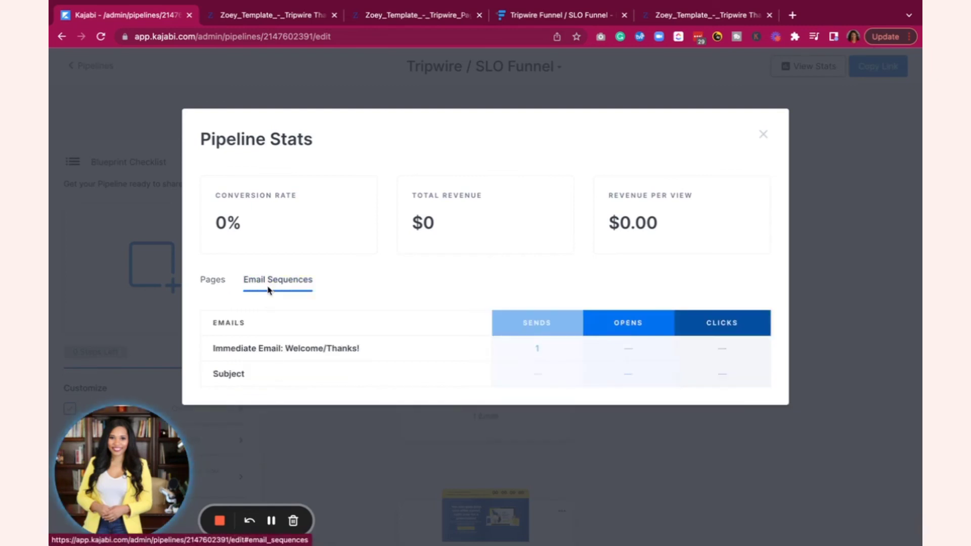
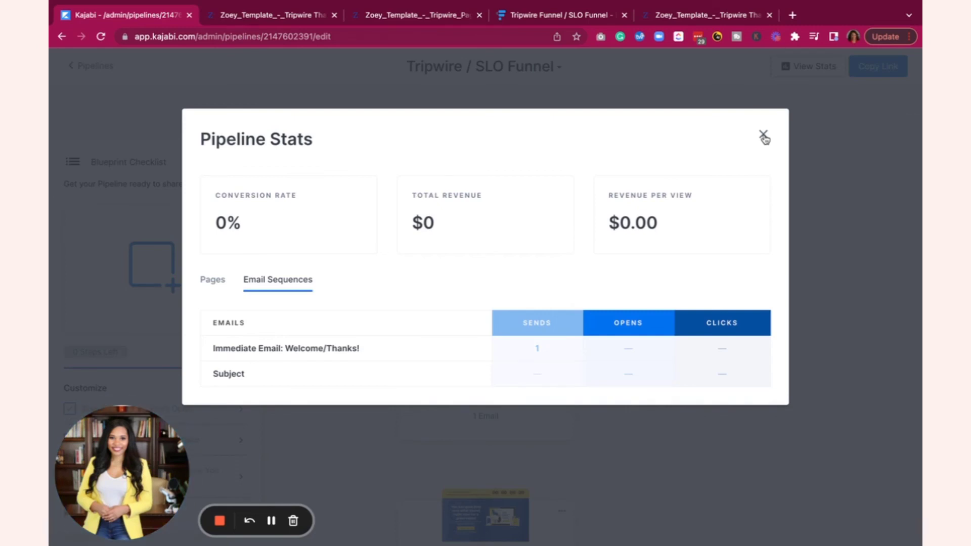
click(763, 136)
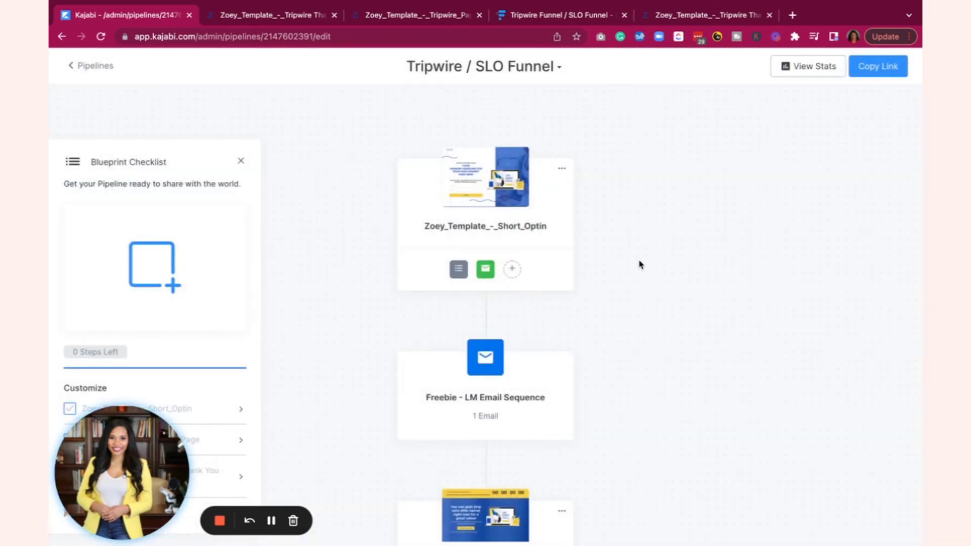
- Review the pipeline's full flow, from the short opt-in page through the tripwire and thank-you pages to the offer checkout and test e-mail sequence
scroll(639, 265, down, 12)
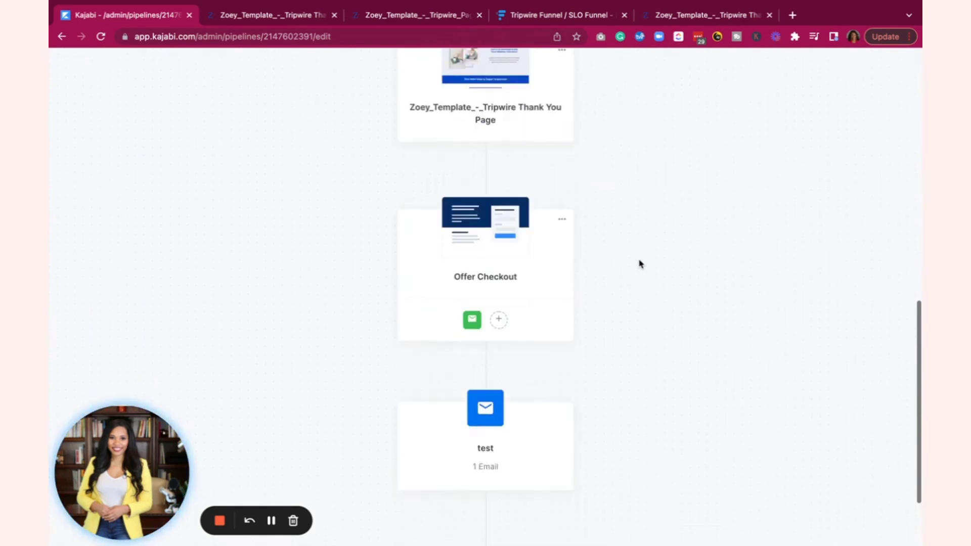
scroll(640, 264, up, 20)
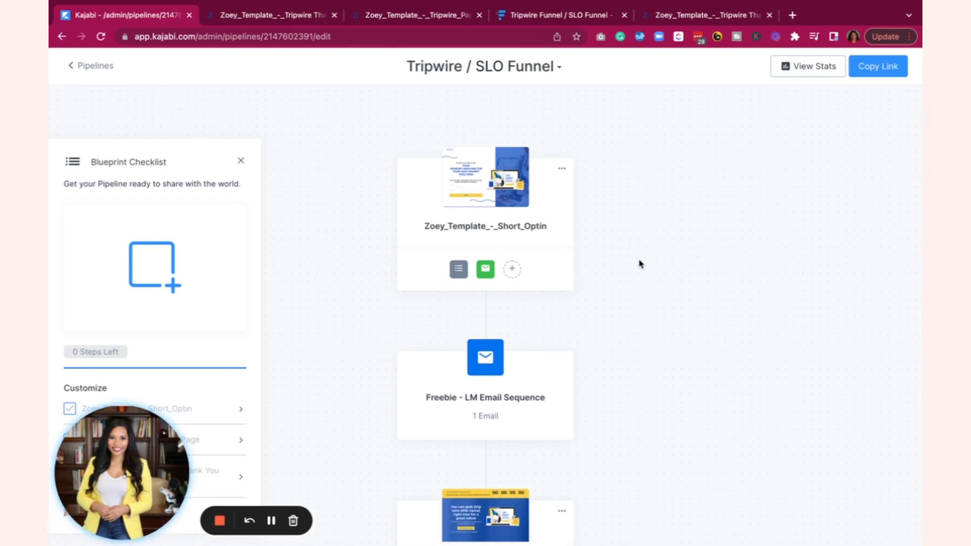
scroll(615, 232, down, 2)
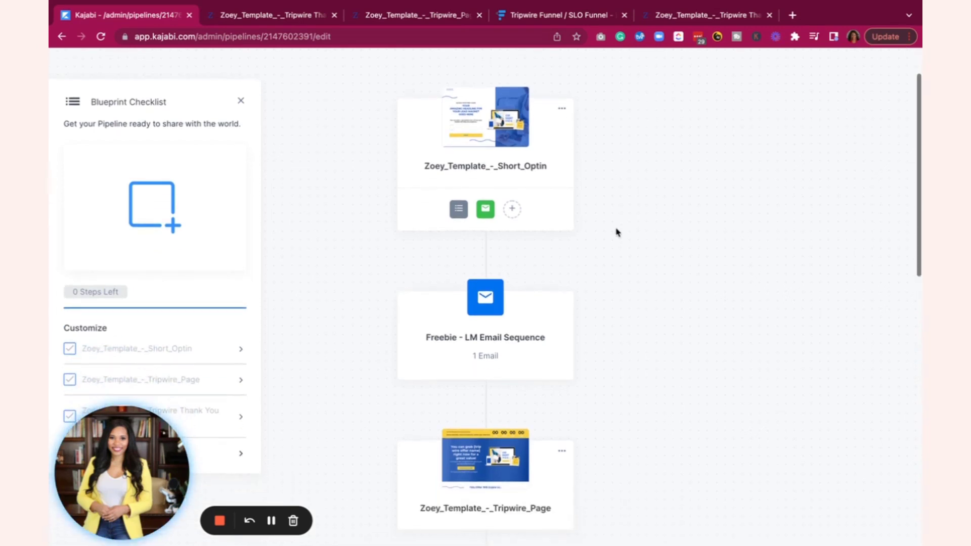
scroll(616, 232, down, 1)
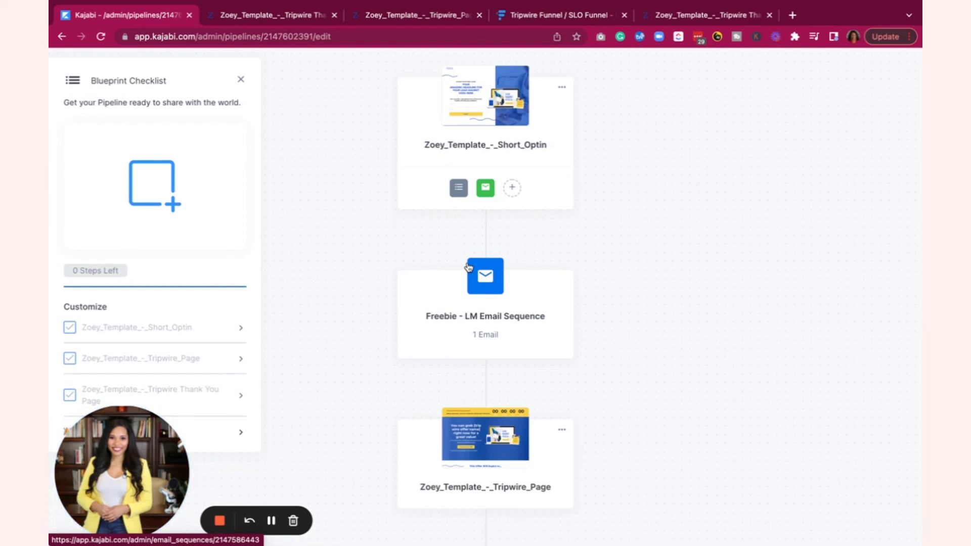
scroll(468, 267, down, 2)
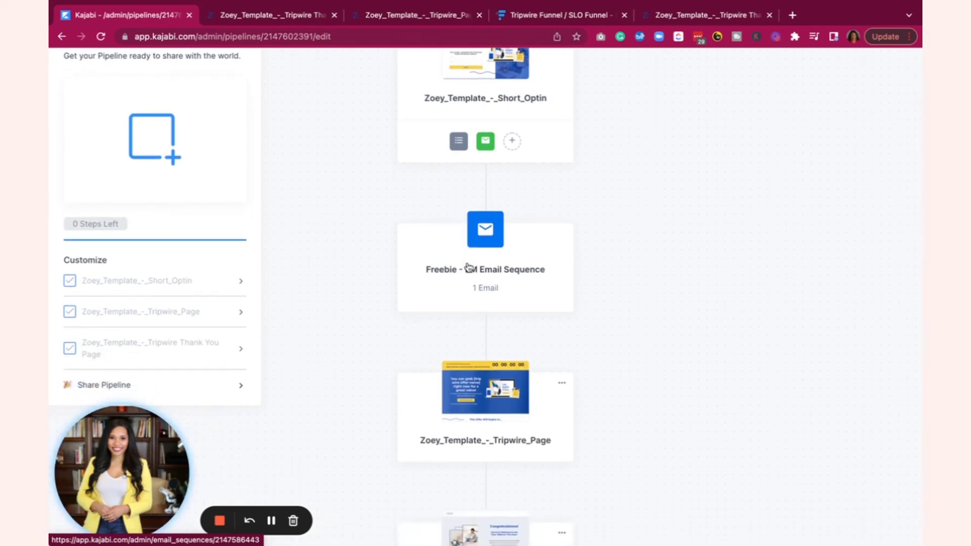
scroll(468, 268, down, 5)
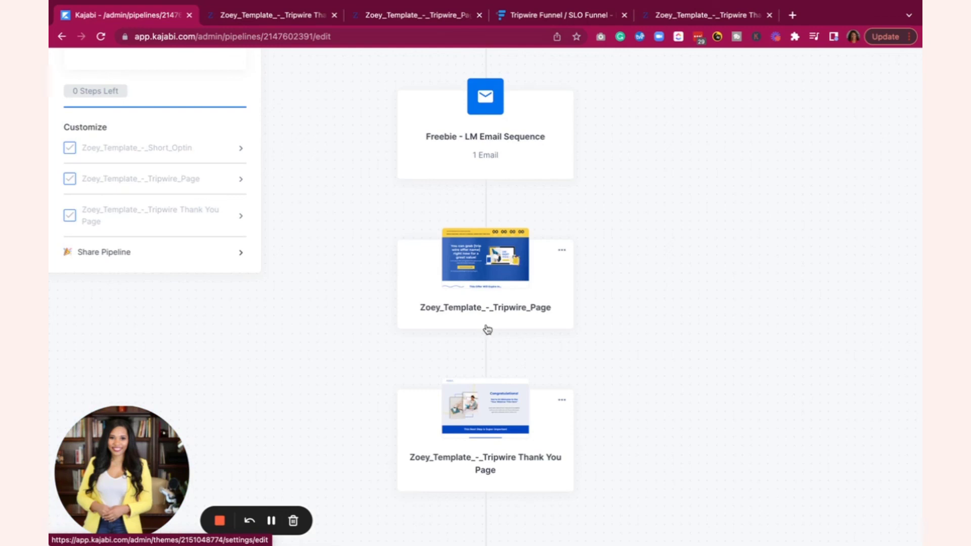
scroll(483, 364, down, 4)
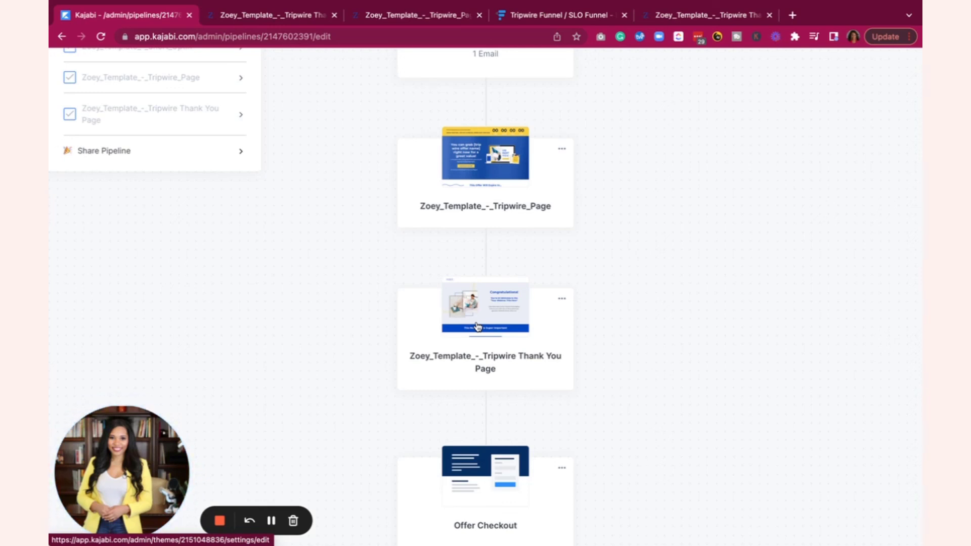
scroll(512, 285, down, 3)
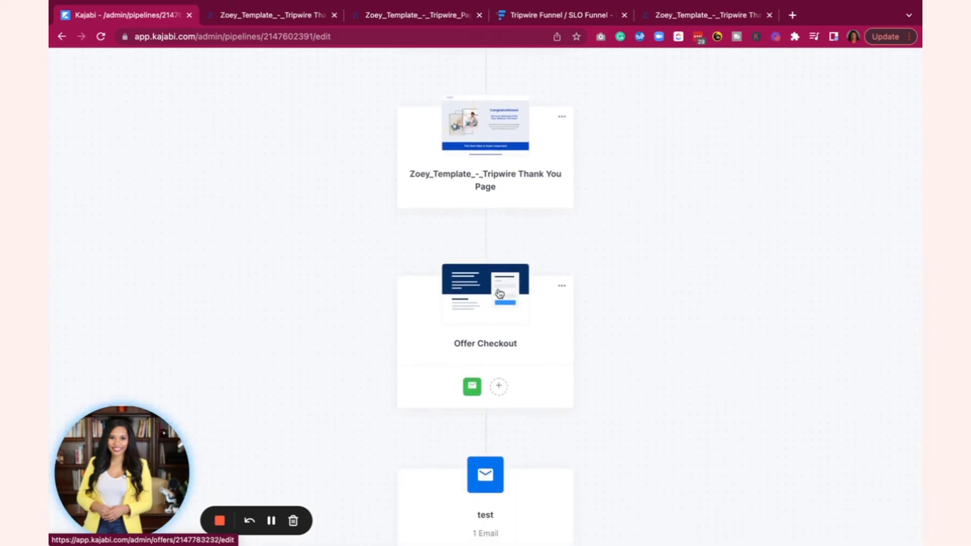
scroll(500, 293, down, 1)
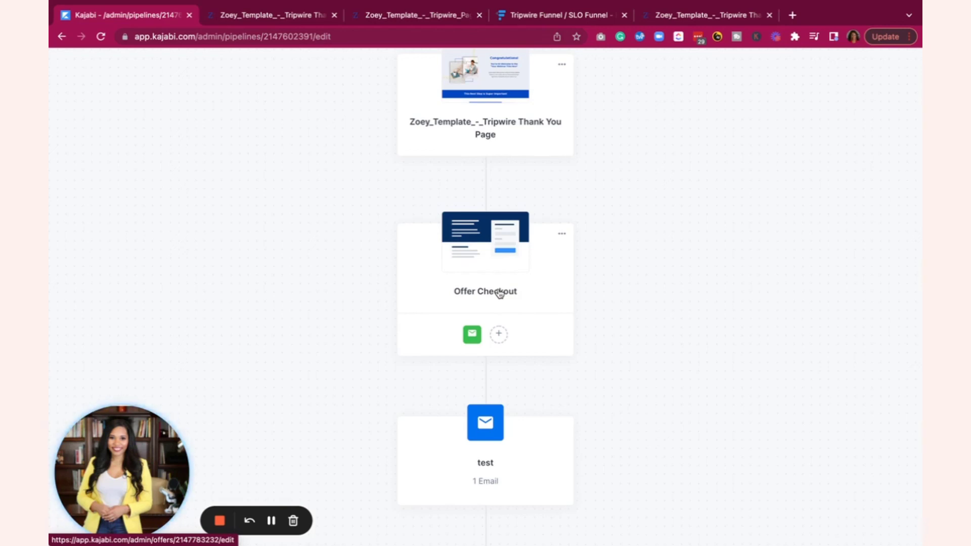
scroll(500, 293, up, 10)
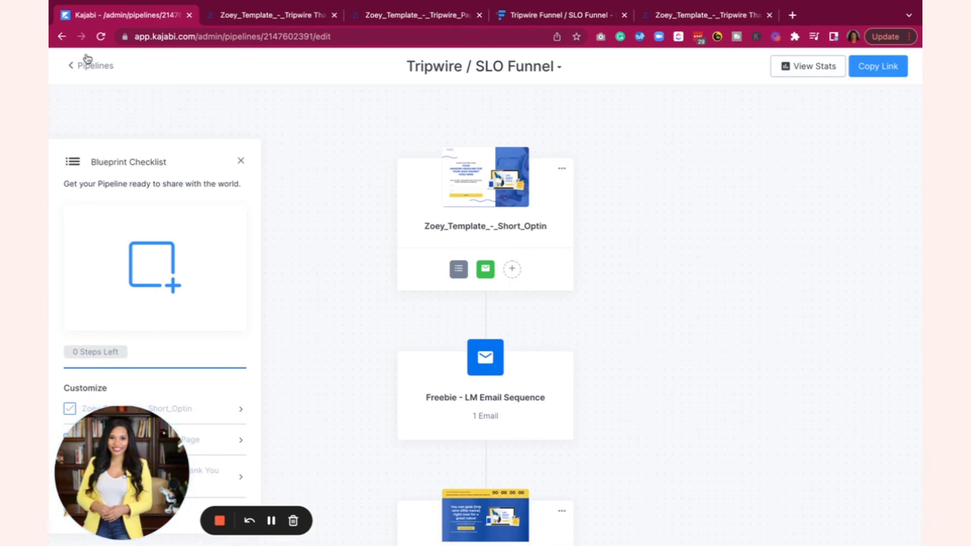
- Leave the pipeline, find the Tripwire / SLO Funnel folder under the website's pipeline pages, and review the pages in it
click(85, 72)
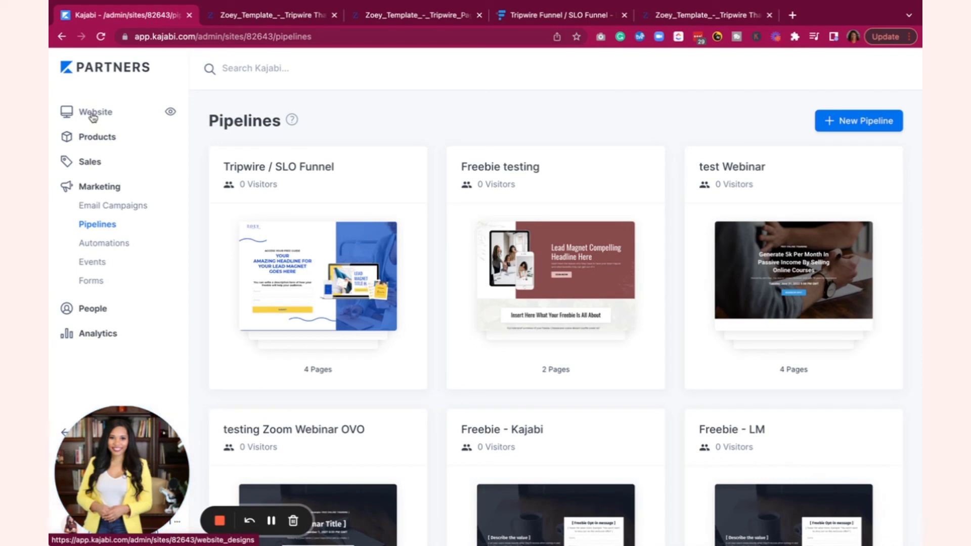
click(93, 116)
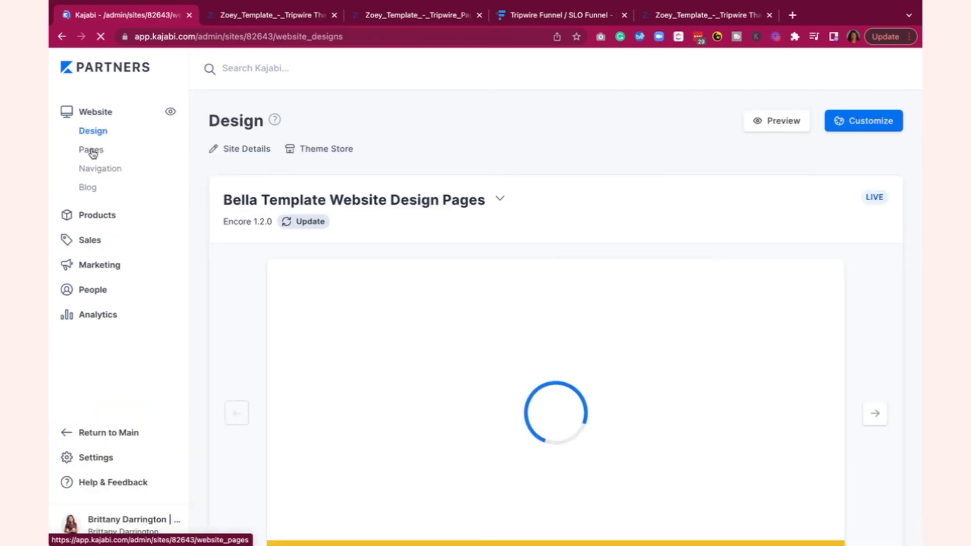
click(91, 150)
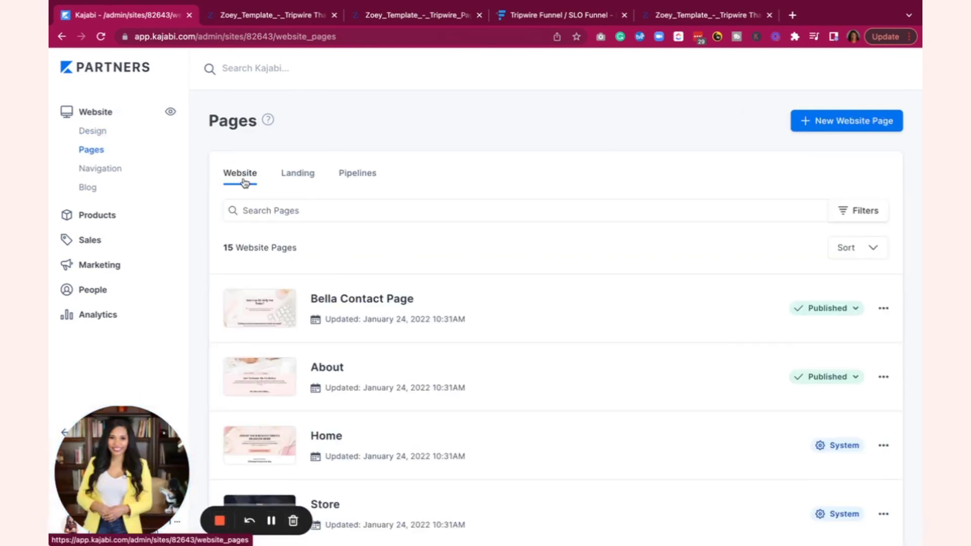
click(351, 173)
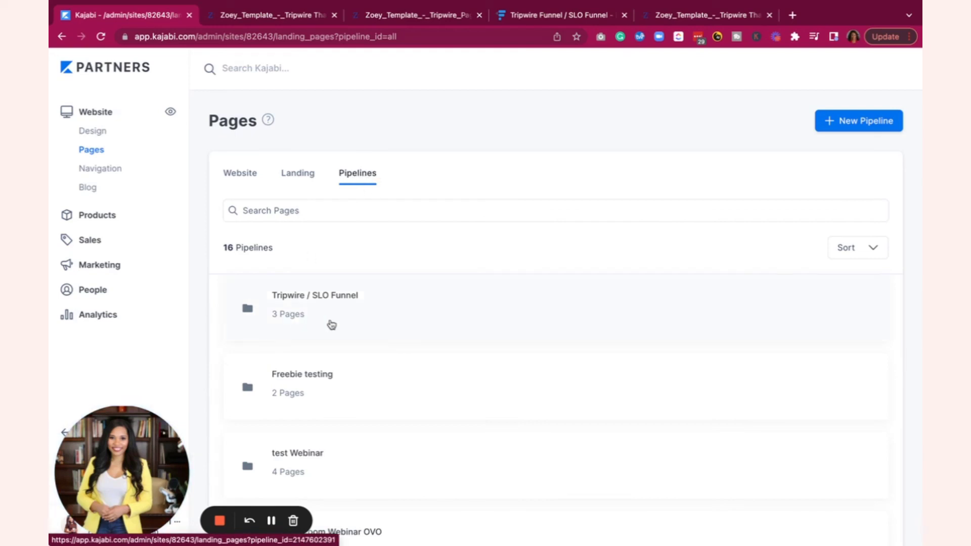
click(325, 301)
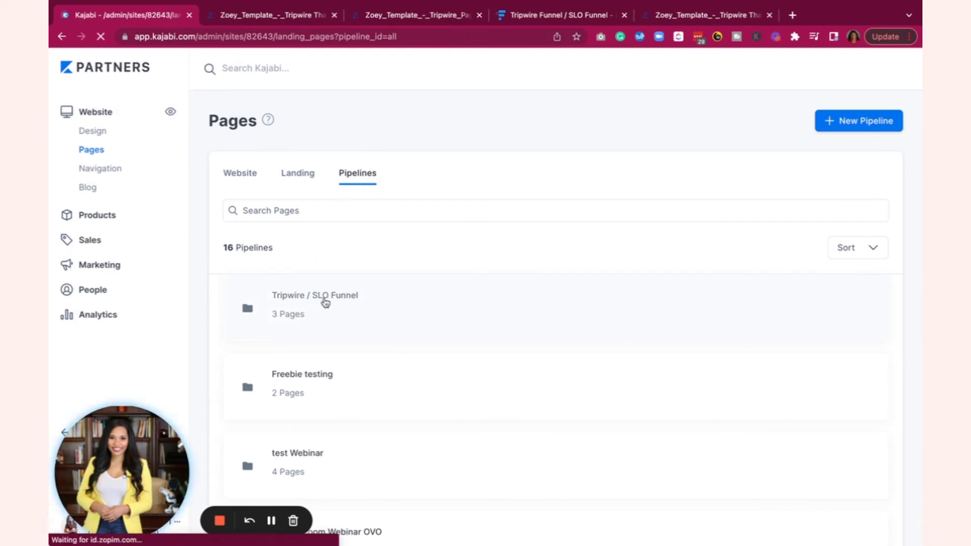
scroll(392, 414, down, 2)
scroll(401, 278, up, 2)
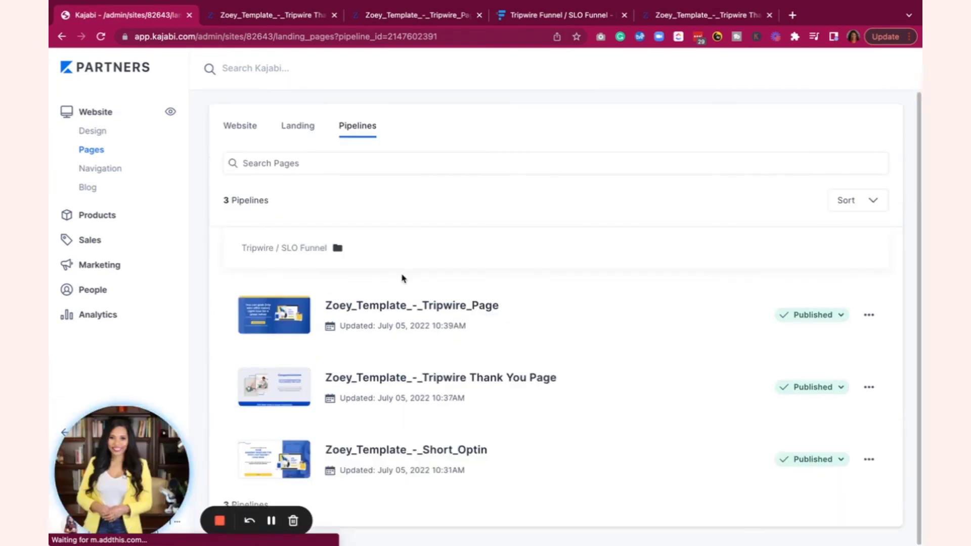
scroll(401, 320, up, 1)
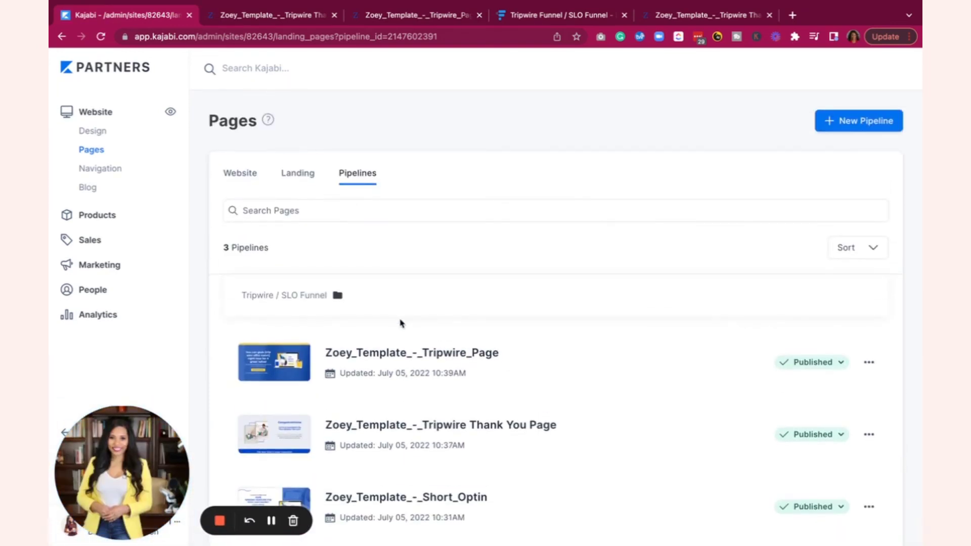